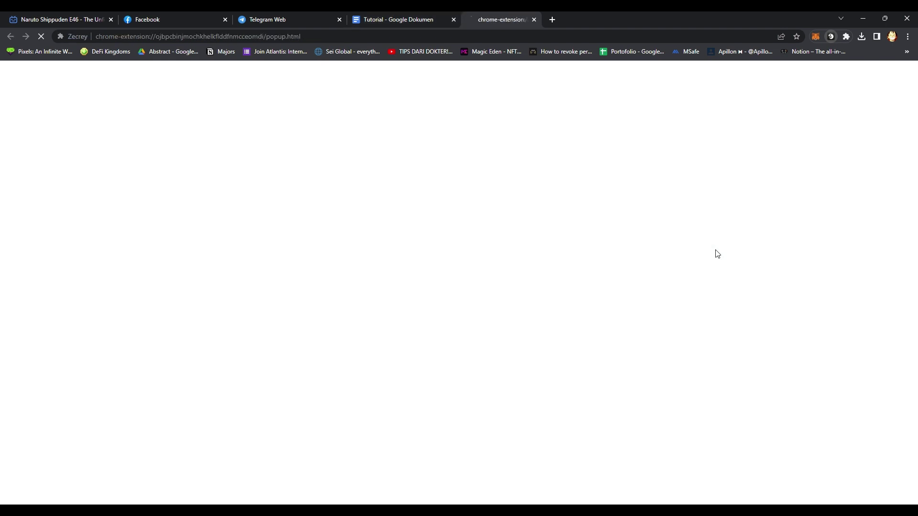
Unlock the Zecrey Extension Wallet with the account password.
click(150, 209)
text(a*********)
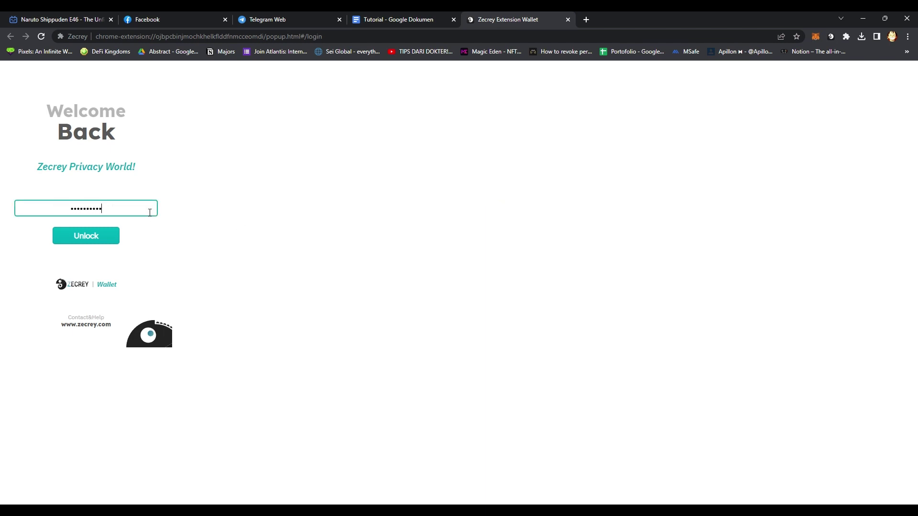
key(Return)
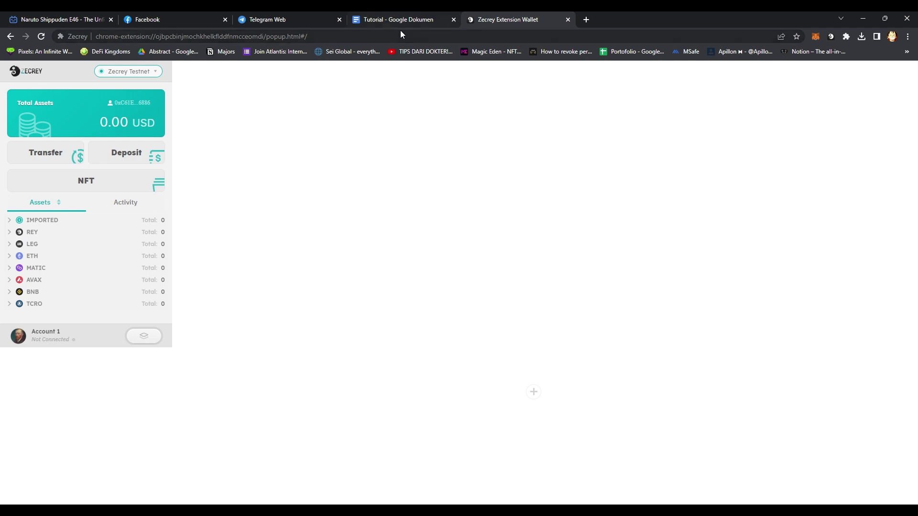
Close the Telegram Web and Facebook tabs and bring up the Tutorial document.
click(339, 20)
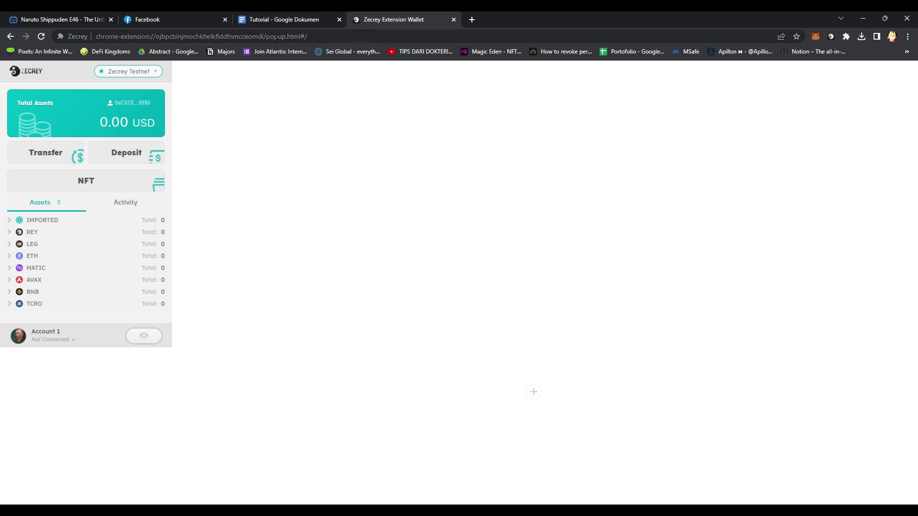
click(225, 19)
click(180, 19)
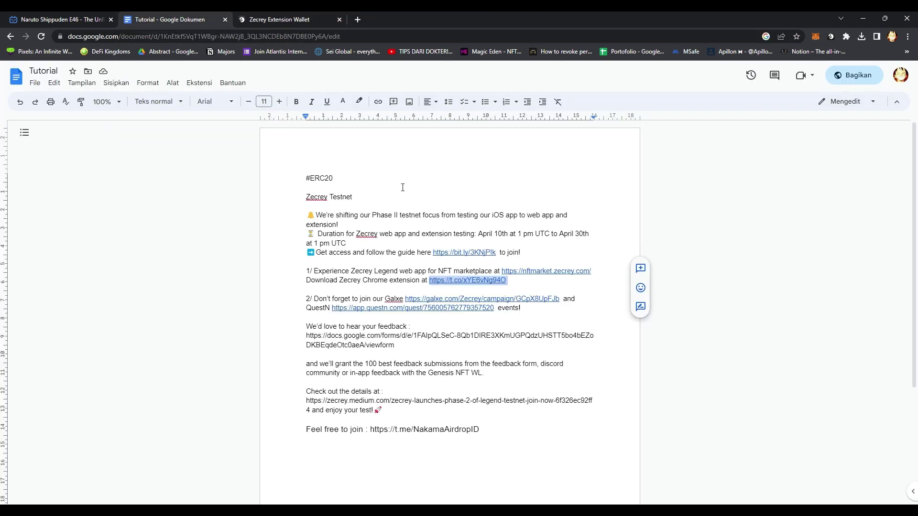
Copy the tutorial's bit.ly guide link and load it in a new tab.
click(496, 252)
drag(496, 253, 433, 252)
key(ctrl+c)
click(357, 20)
key(ctrl+v)
key(Return)
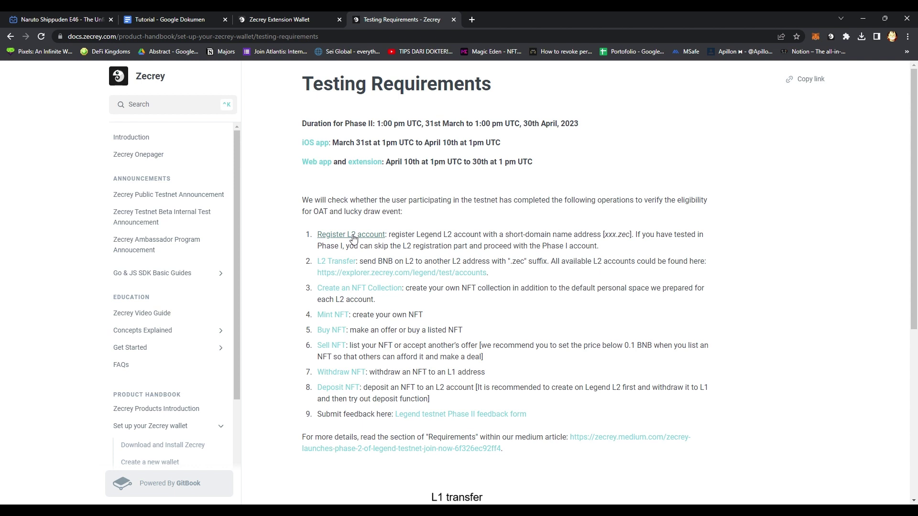
Read the Register L2 account guide in its own tab, then return to the wallet tab.
middle_click(360, 237)
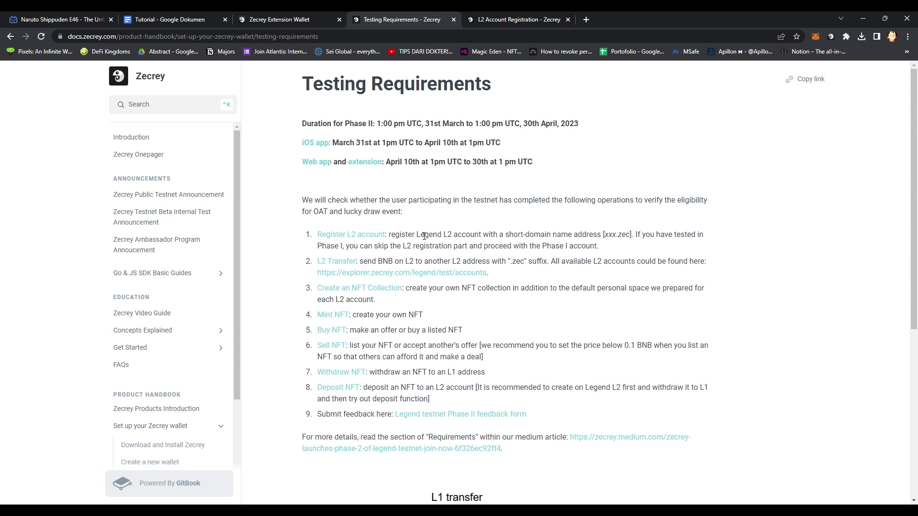
click(531, 19)
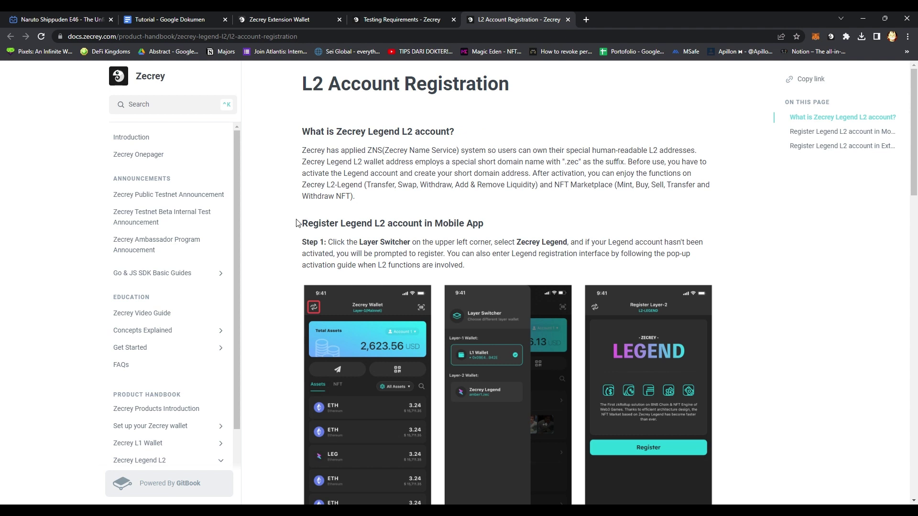
scroll(301, 239, down, 2)
scroll(300, 253, down, 1)
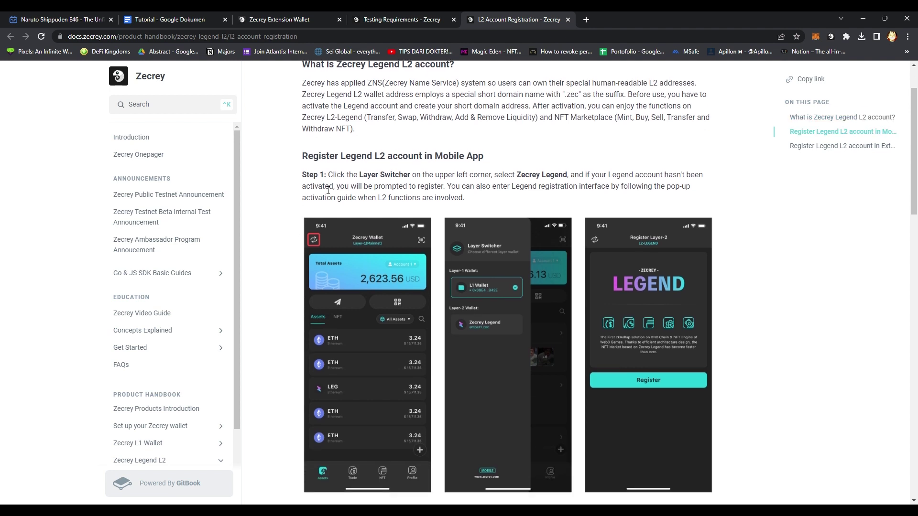
scroll(328, 190, down, 1)
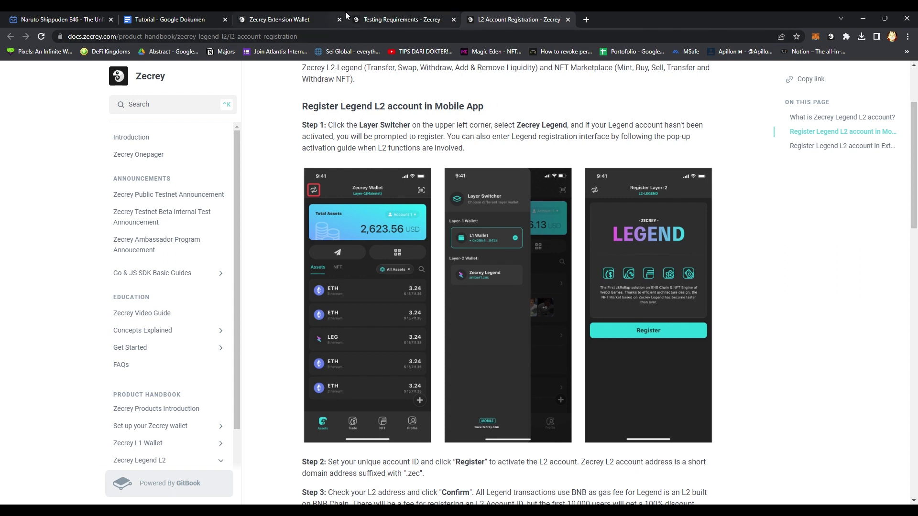
drag(294, 15, 374, 16)
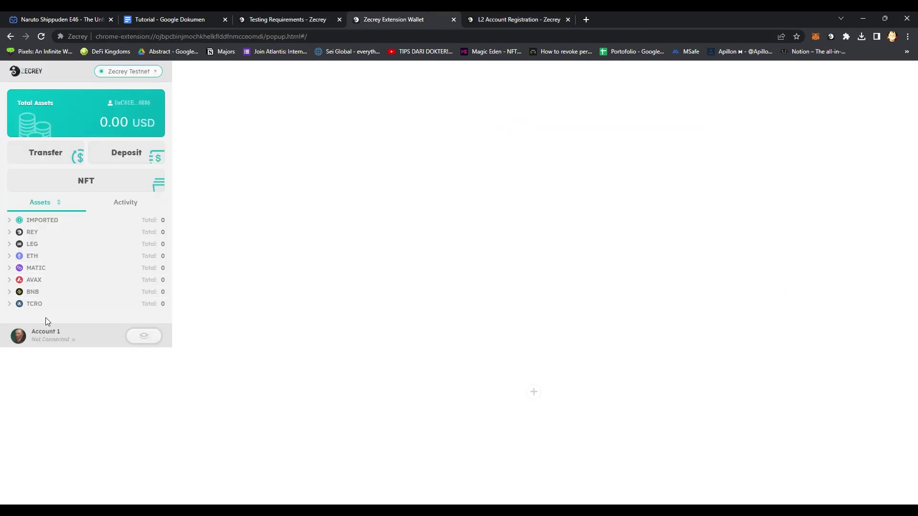
Check the wallet's account, network and connection menus, then switch to the Legend layer.
click(20, 336)
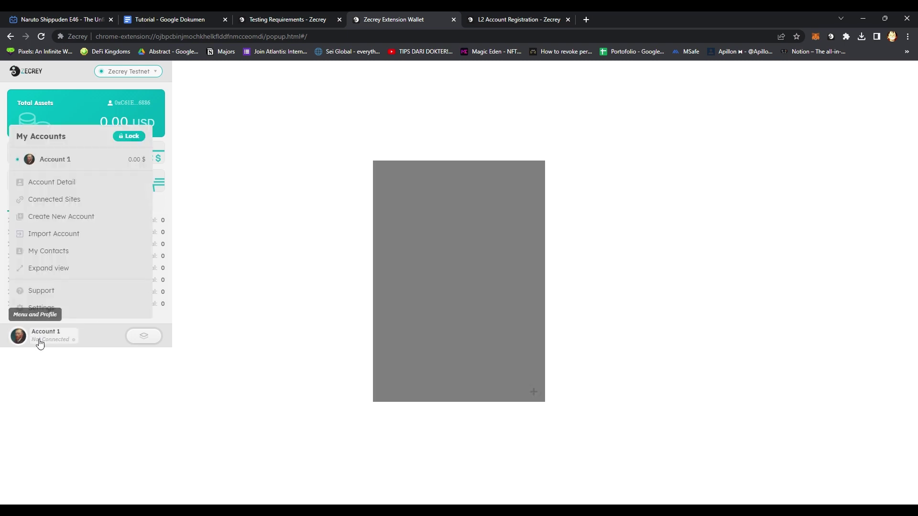
click(23, 338)
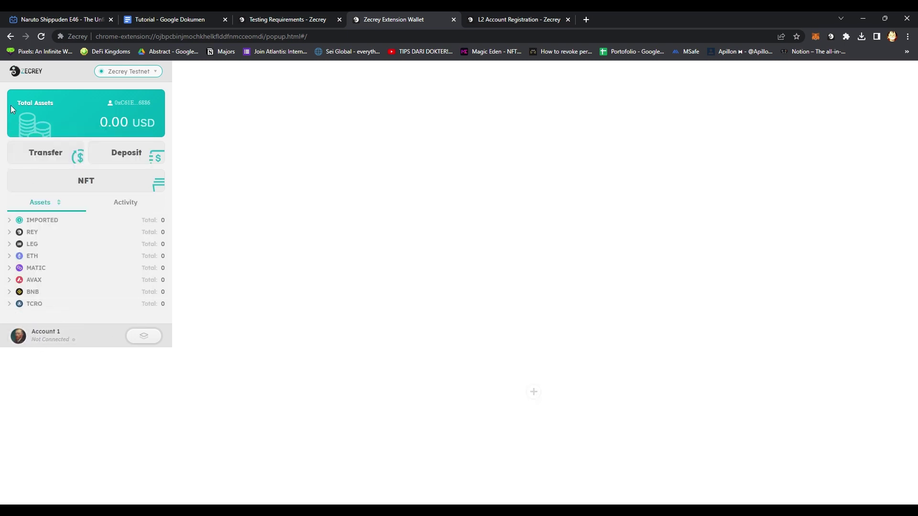
click(141, 78)
click(140, 81)
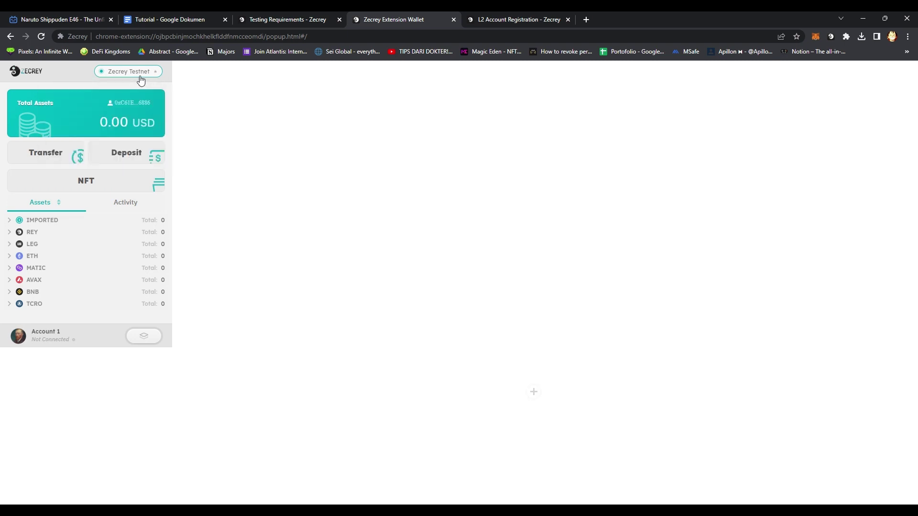
click(65, 340)
click(143, 335)
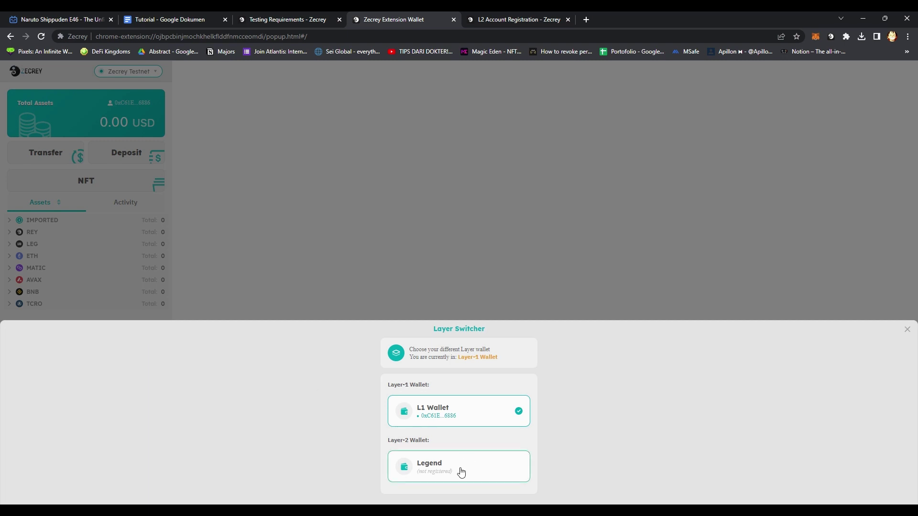
click(469, 473)
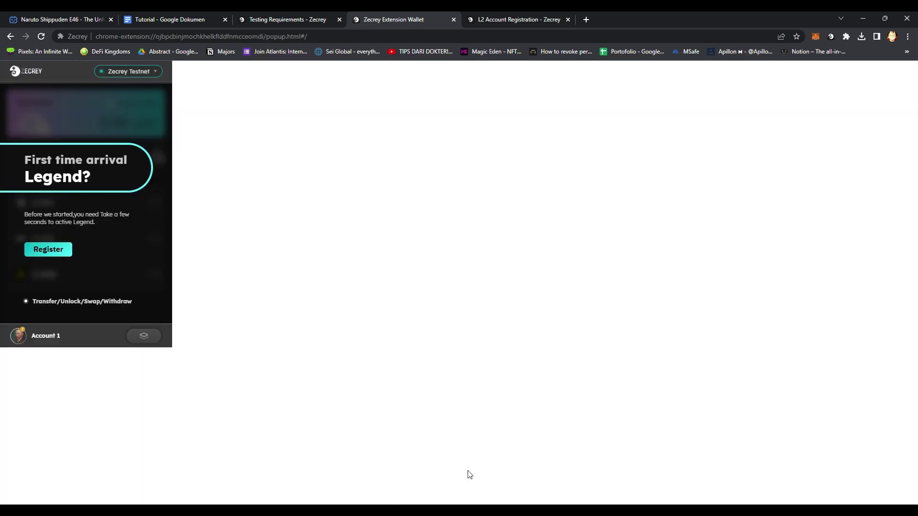
Try registering a .zec username for Legend, which returns 'Balance is not enough.'.
click(51, 250)
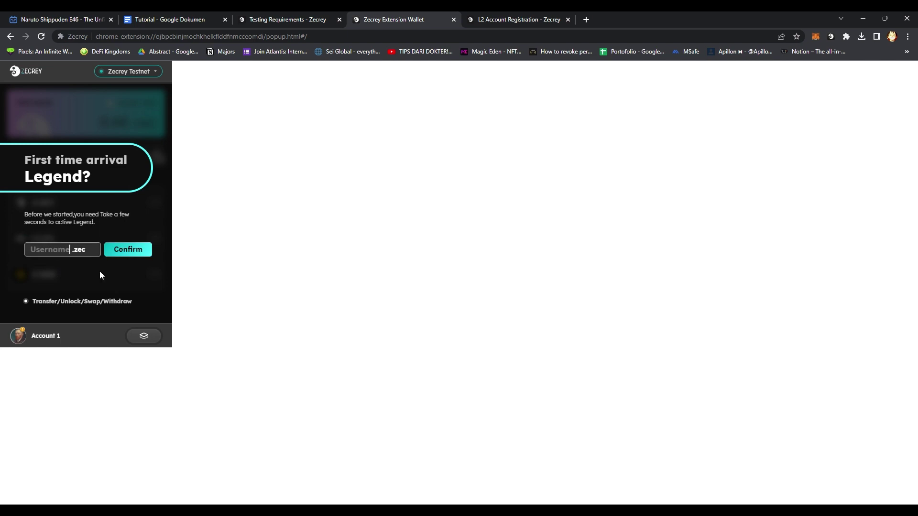
text(nakamaairdrop)
key(BackSpace)
key(BackSpace)
key(BackSpace)
key(BackSpace)
click(131, 257)
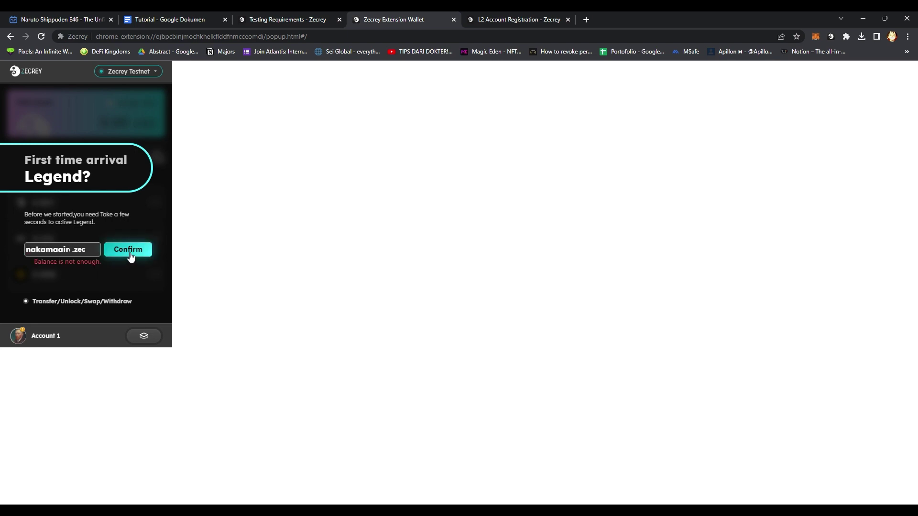
click(143, 336)
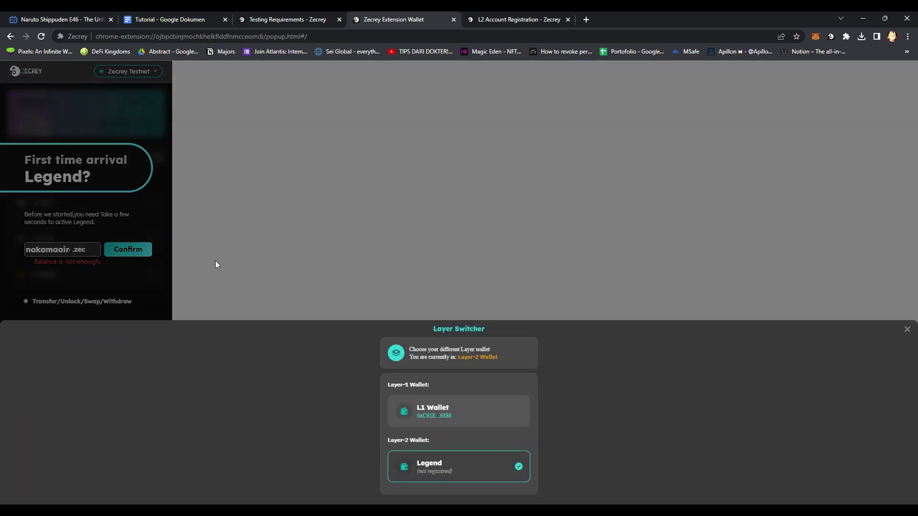
click(906, 329)
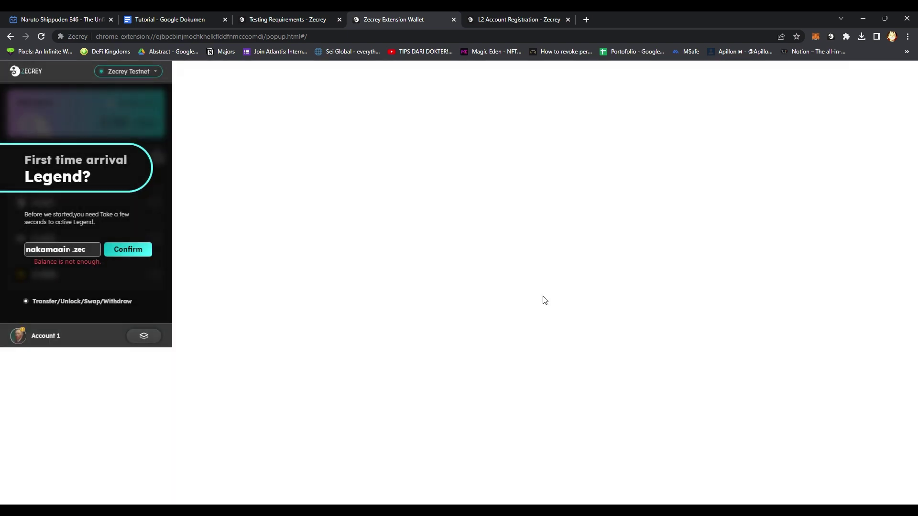
Search Google for 'bnb testnet faucet' to reach the BNB Smart Chain Faucet, then return to the wallet.
click(586, 19)
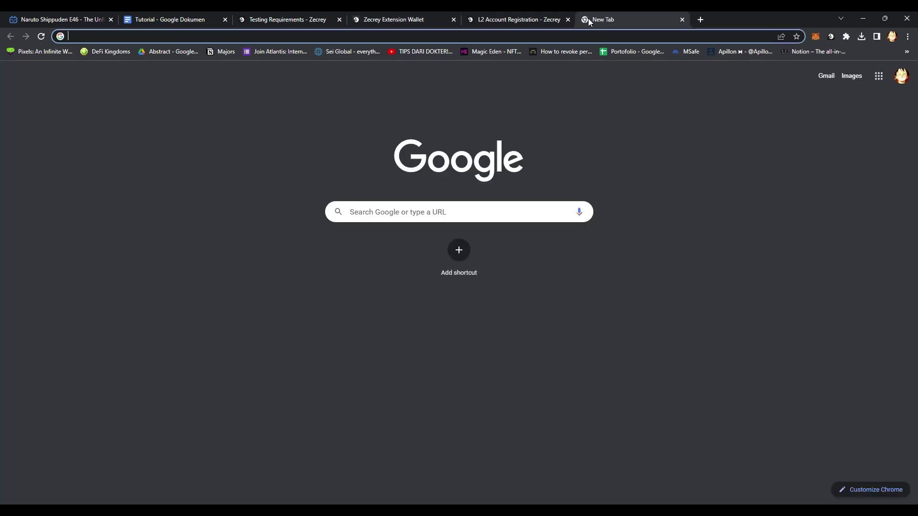
text(bnb test)
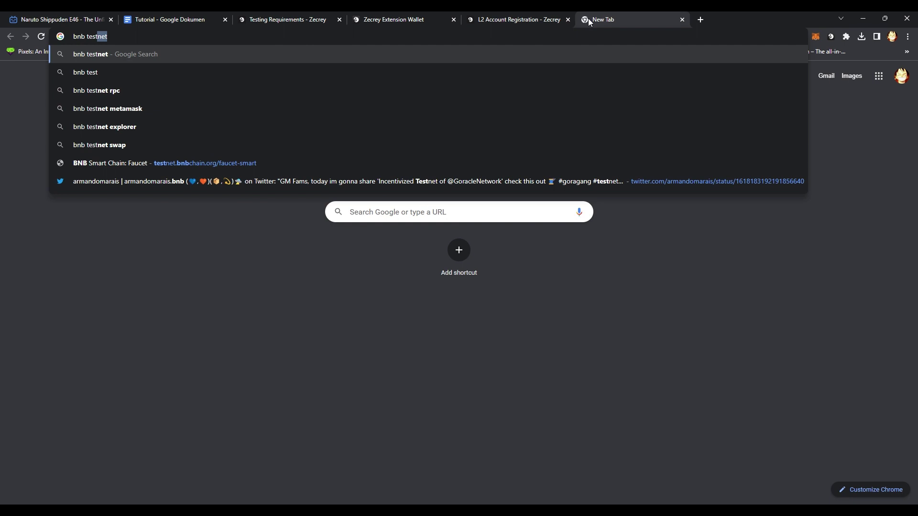
text(tnet)
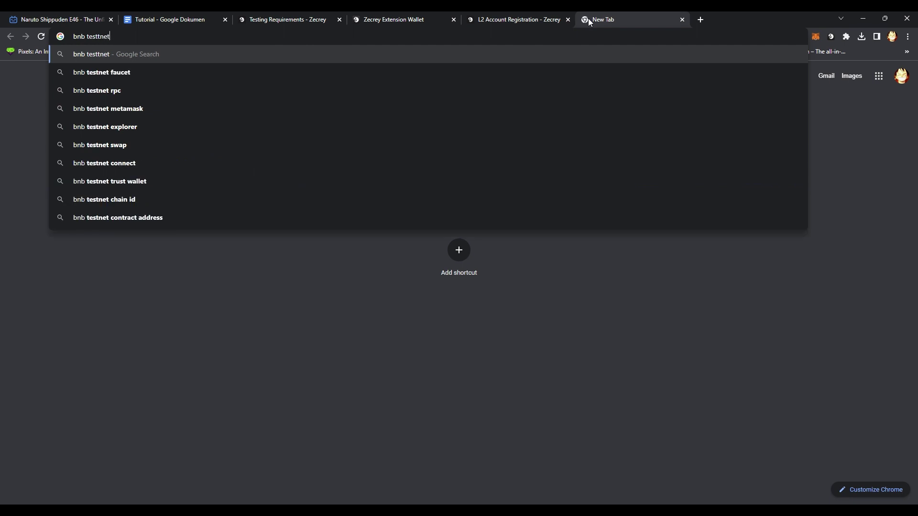
text( faucet)
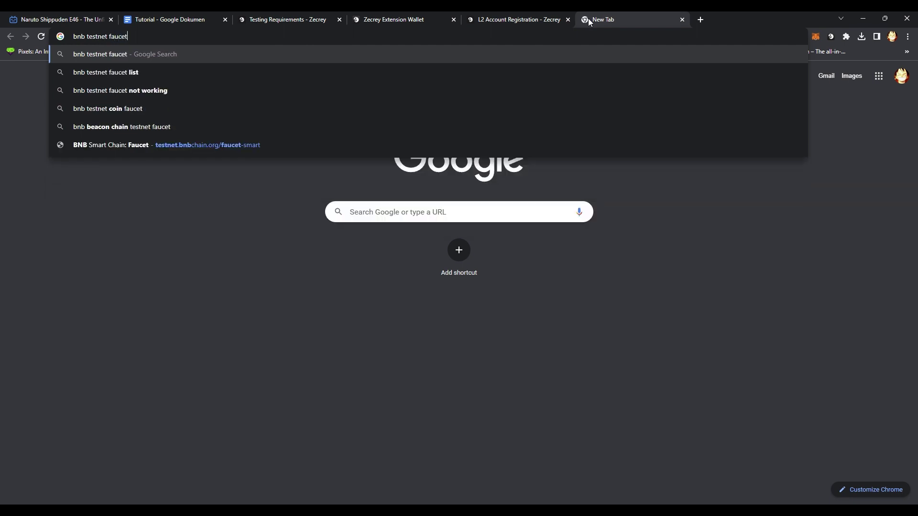
key(Return)
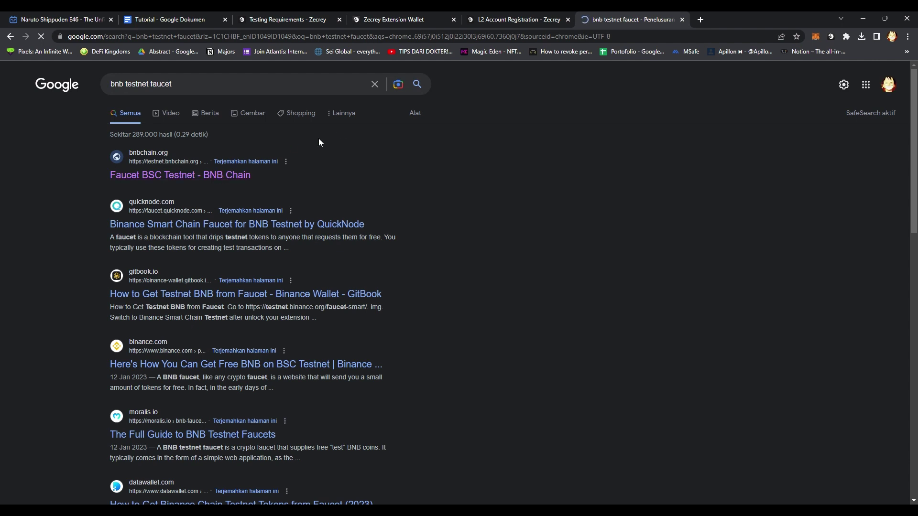
click(378, 19)
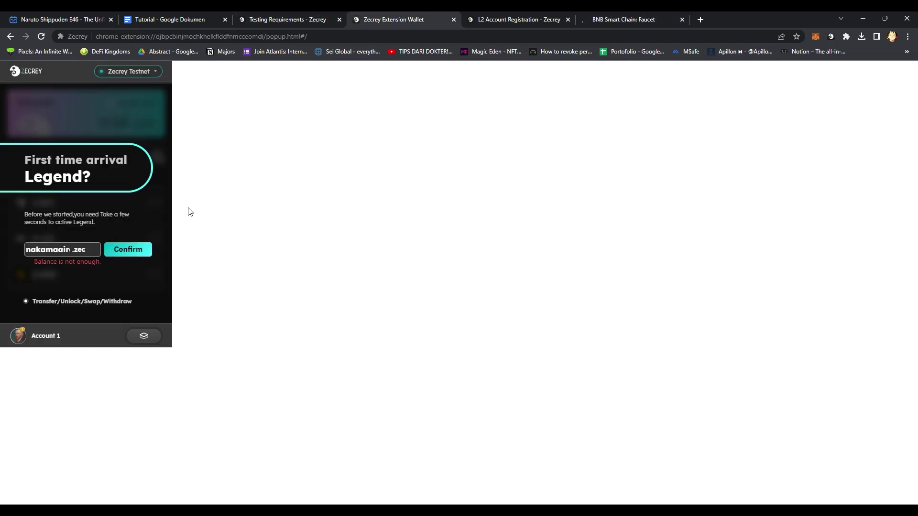
Switch the wallet back to the L1 Wallet and copy its address.
click(146, 338)
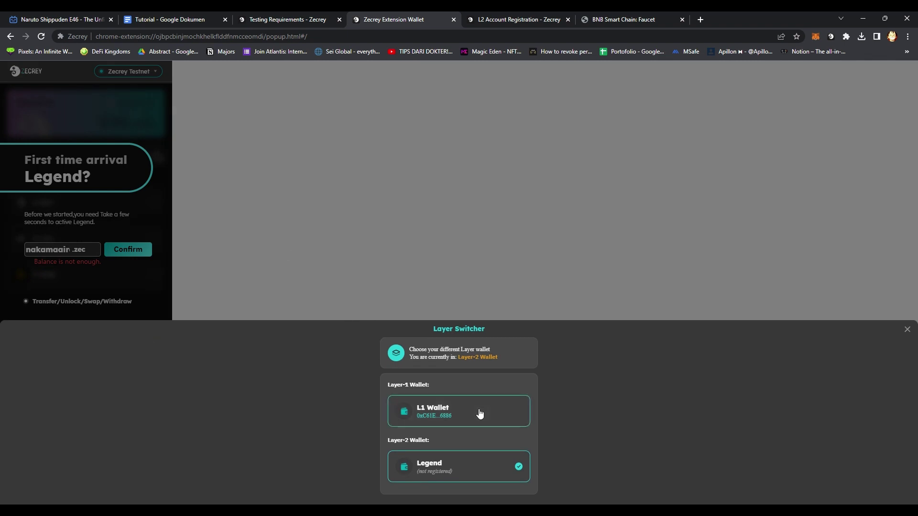
click(477, 412)
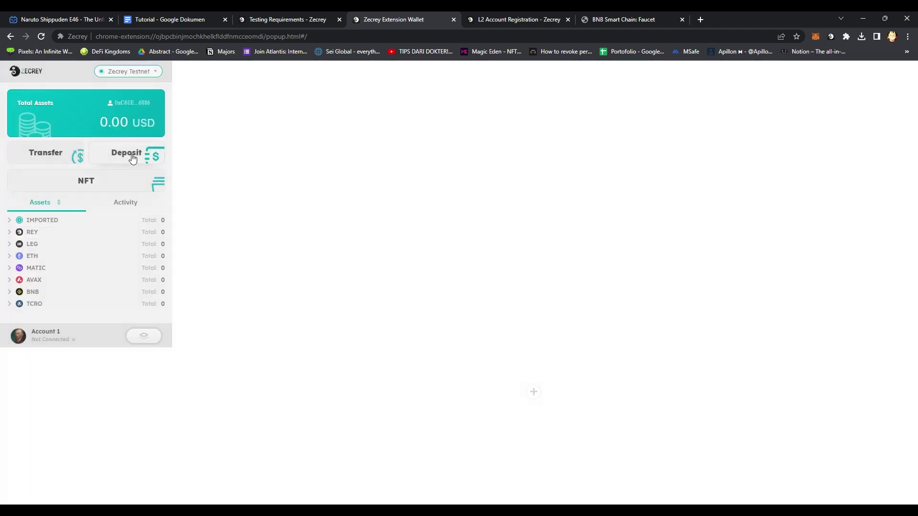
click(130, 104)
Pass the faucet's human verification by selecting the burger images.
click(617, 20)
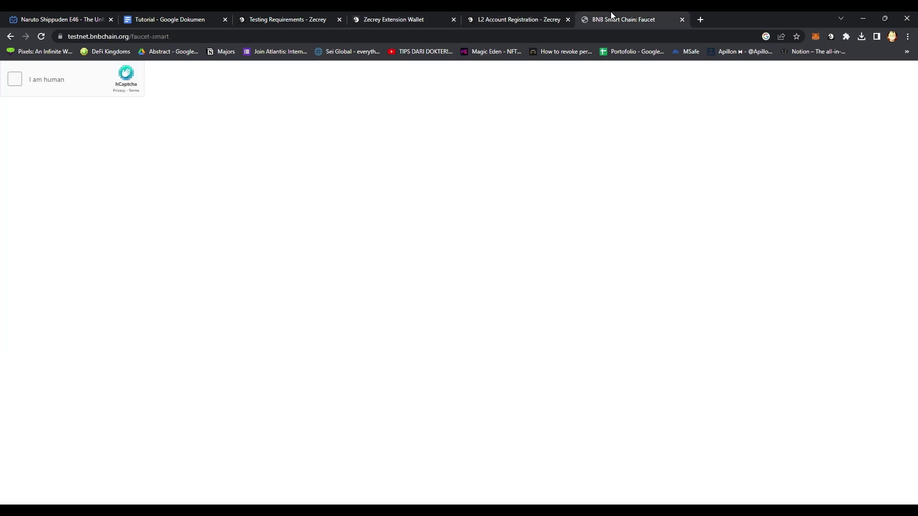
click(12, 82)
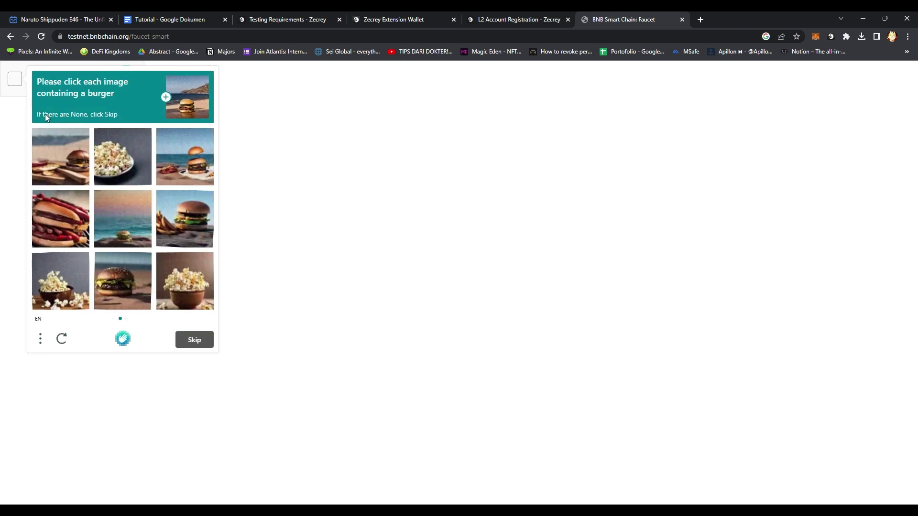
click(66, 215)
click(65, 214)
click(116, 213)
click(184, 218)
click(125, 286)
click(71, 171)
click(178, 164)
click(194, 340)
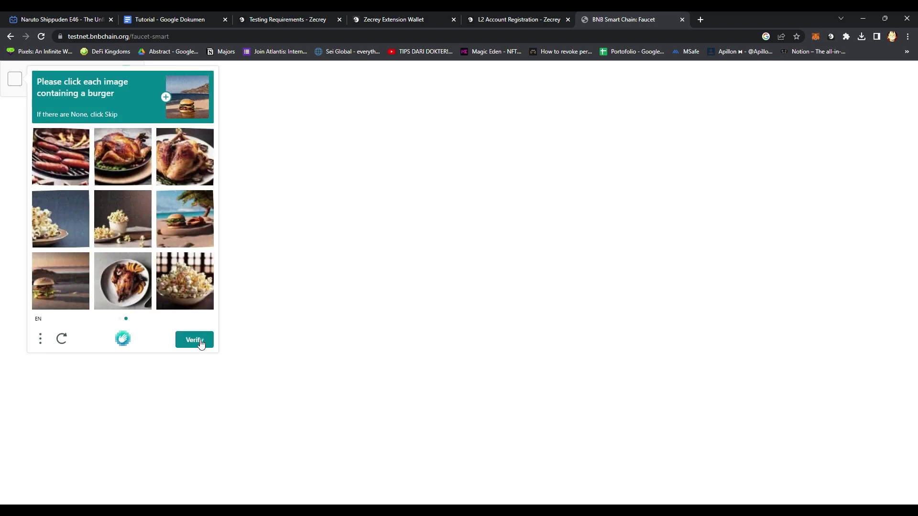
click(198, 217)
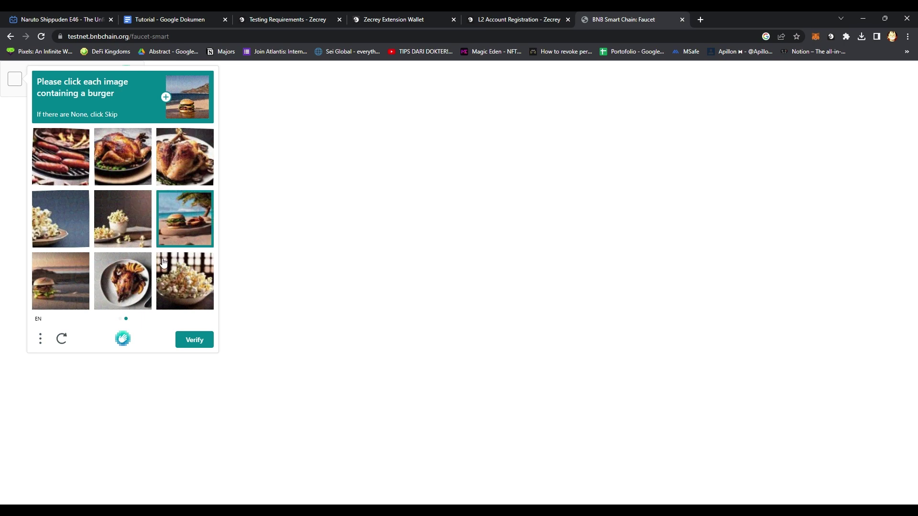
click(73, 288)
click(183, 341)
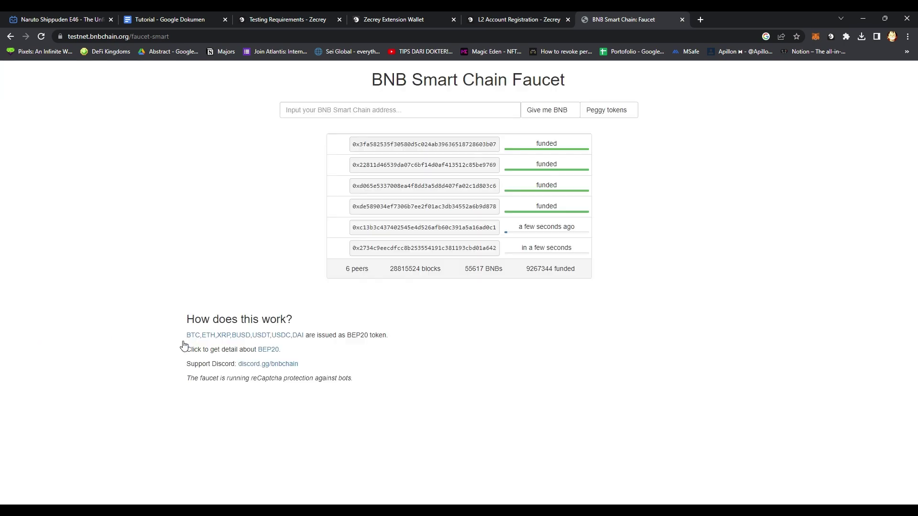
Paste the wallet address, request test BNB, and close the faucet tab.
click(424, 117)
key(ctrl+v)
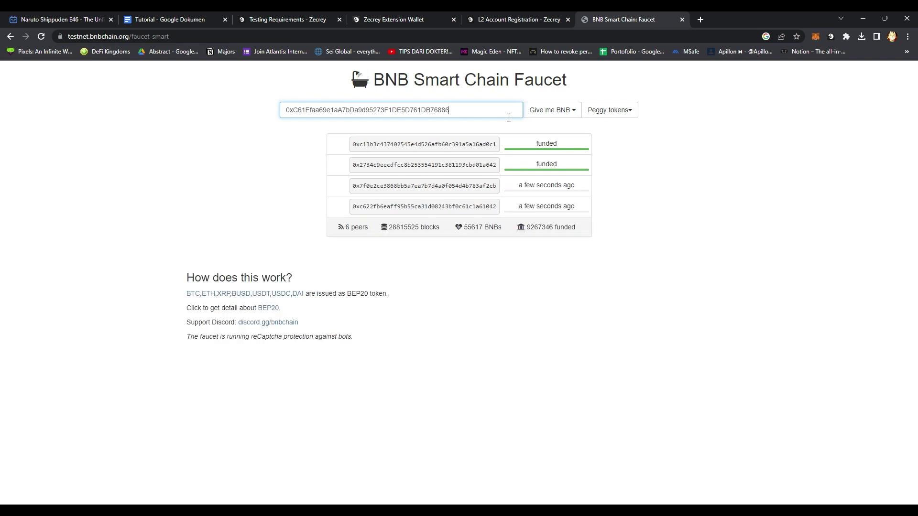
click(552, 110)
click(543, 126)
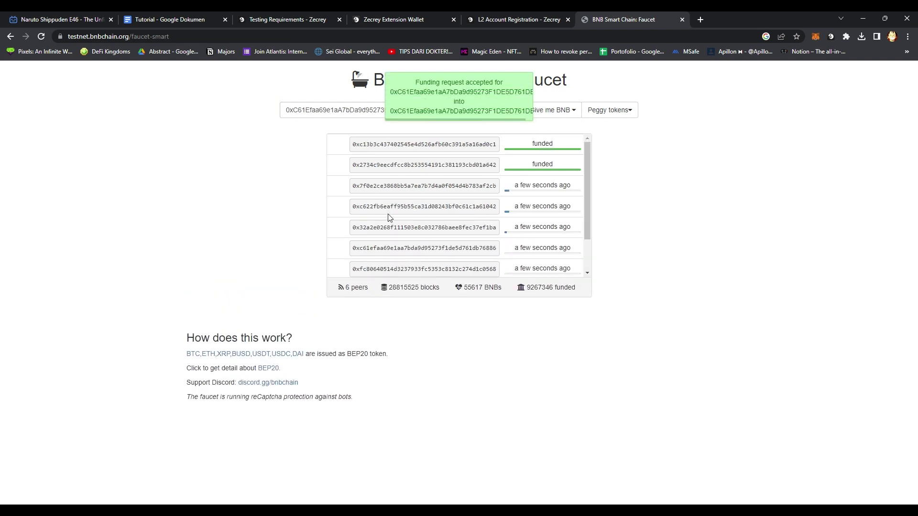
click(682, 20)
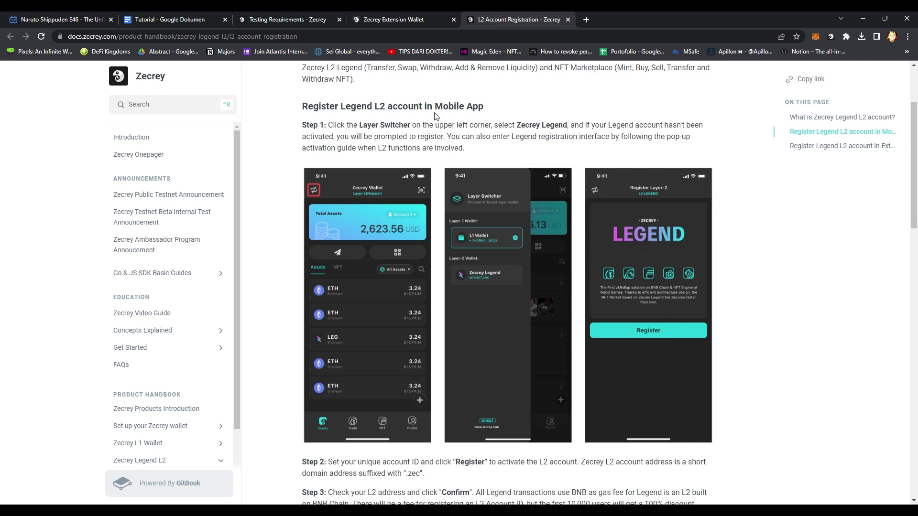
Reload the wallet until BNB shows 0.1, then switch to the Legend layer.
click(405, 19)
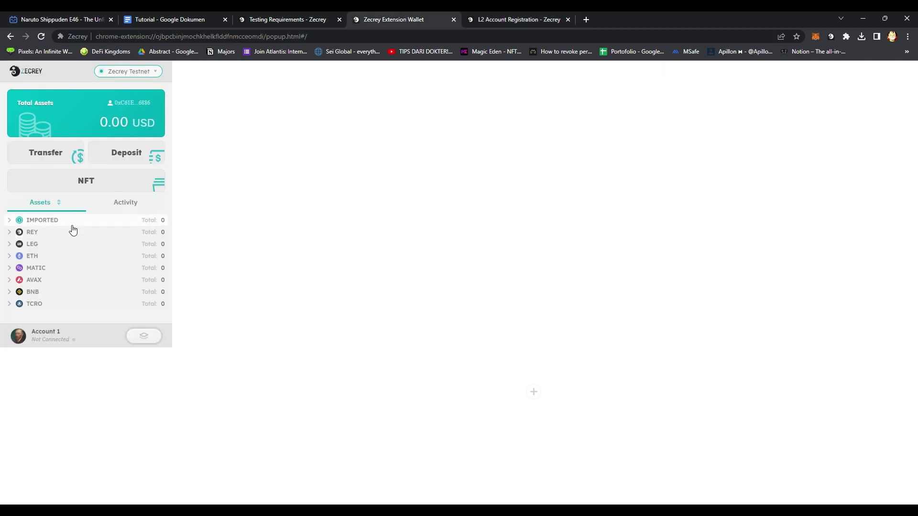
click(47, 294)
click(48, 294)
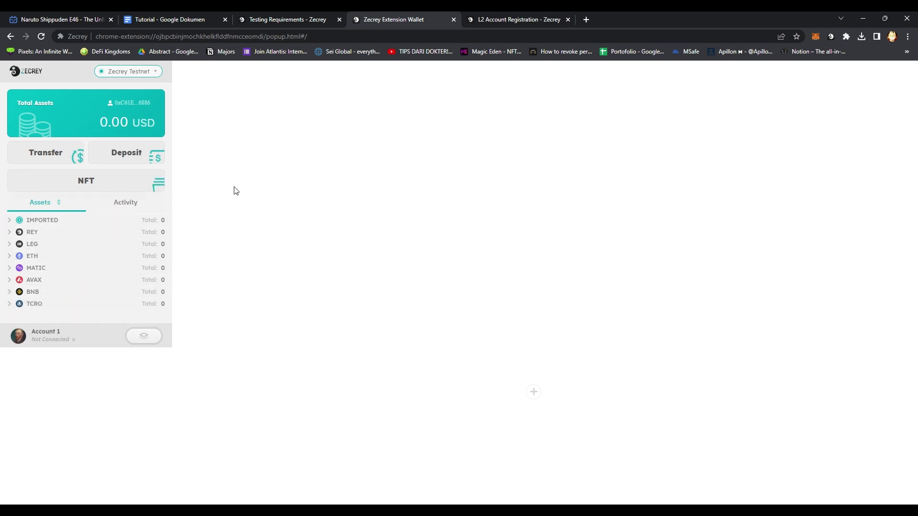
key(F5)
click(71, 295)
click(73, 298)
click(144, 336)
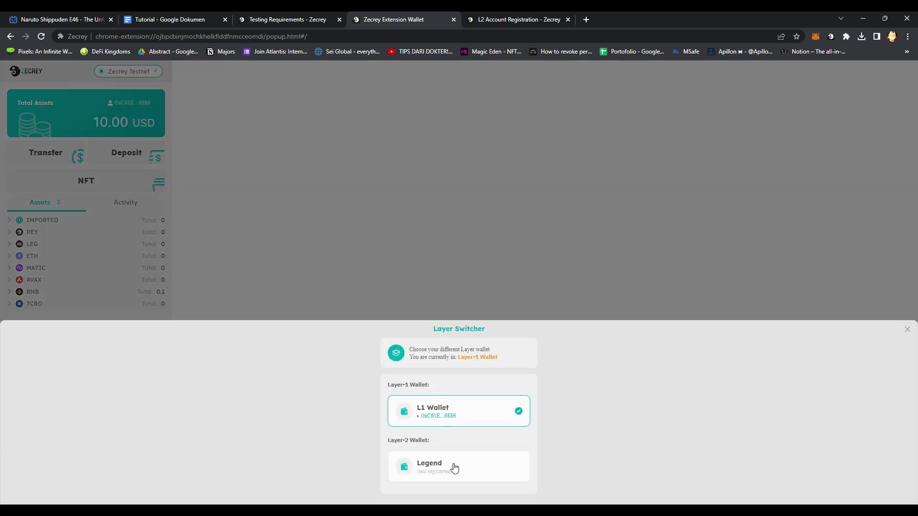
click(466, 473)
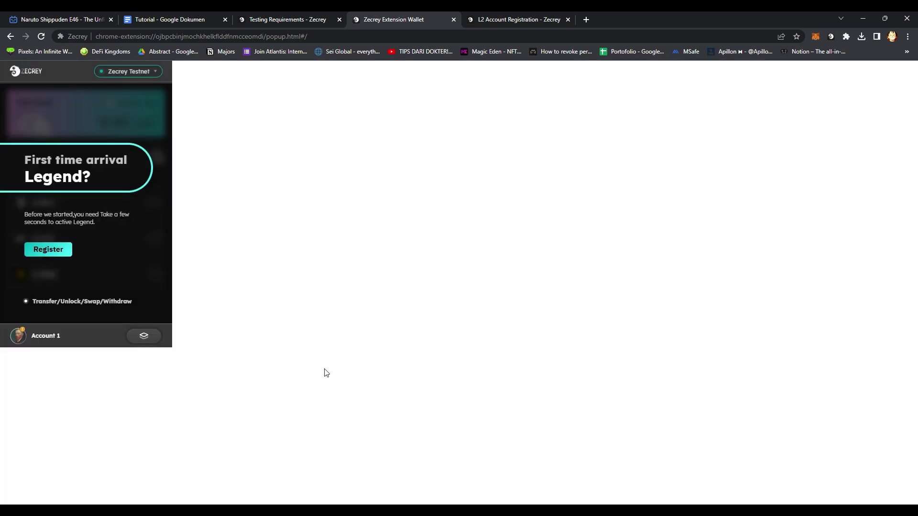
Register the Legend account with a .zec username and confirm Legend is the active layer.
click(60, 254)
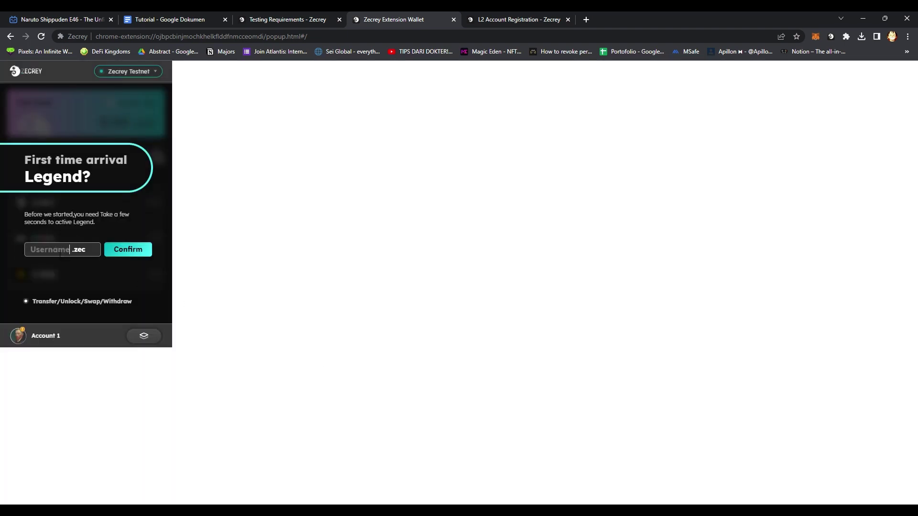
click(60, 255)
text(nakama)
text(a)
text(irdrop)
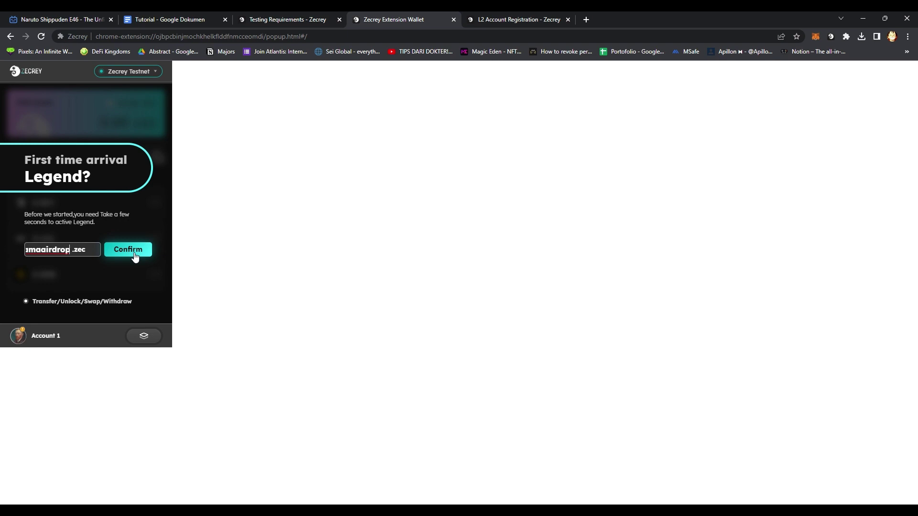
click(134, 251)
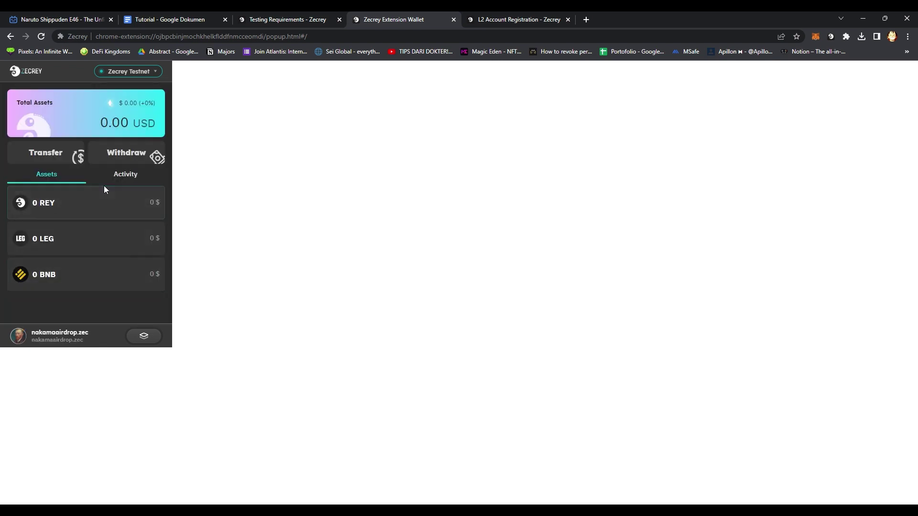
click(145, 337)
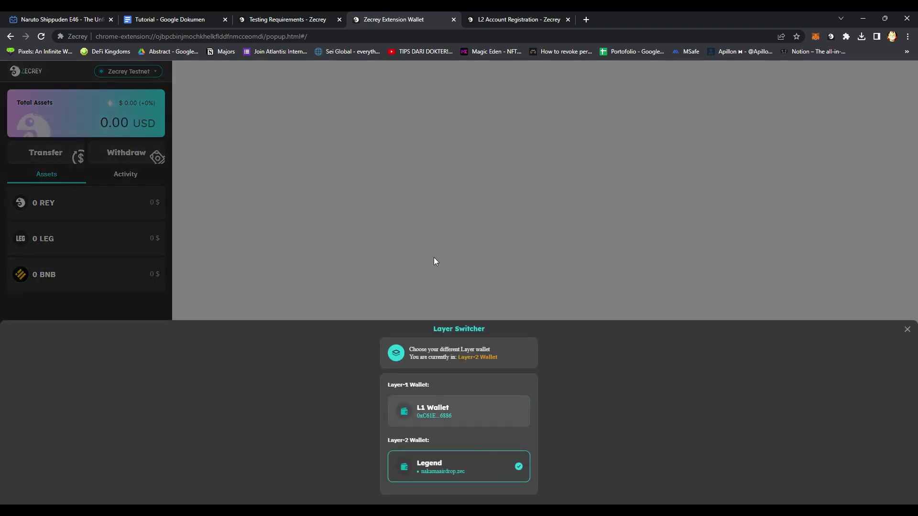
click(512, 459)
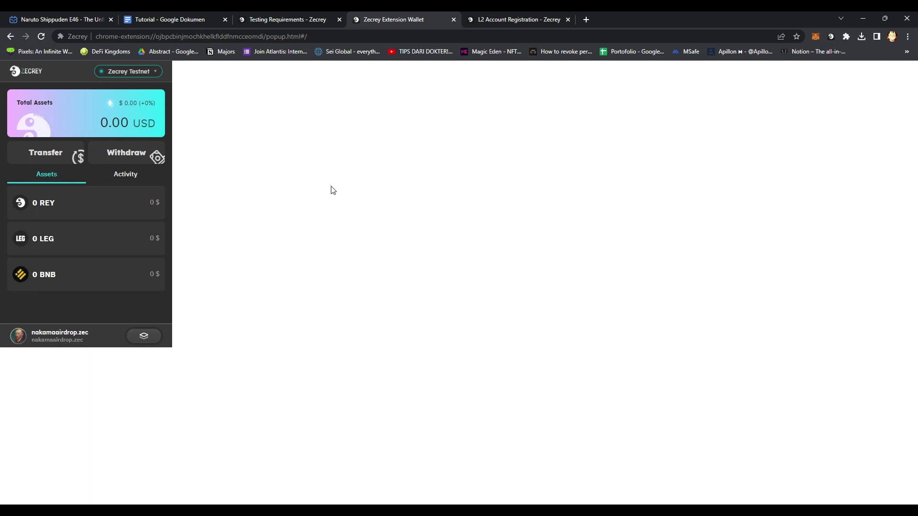
click(494, 15)
Scroll through the guide's Mobile and Extension registration steps, then close the guide tab.
scroll(276, 228, down, 2)
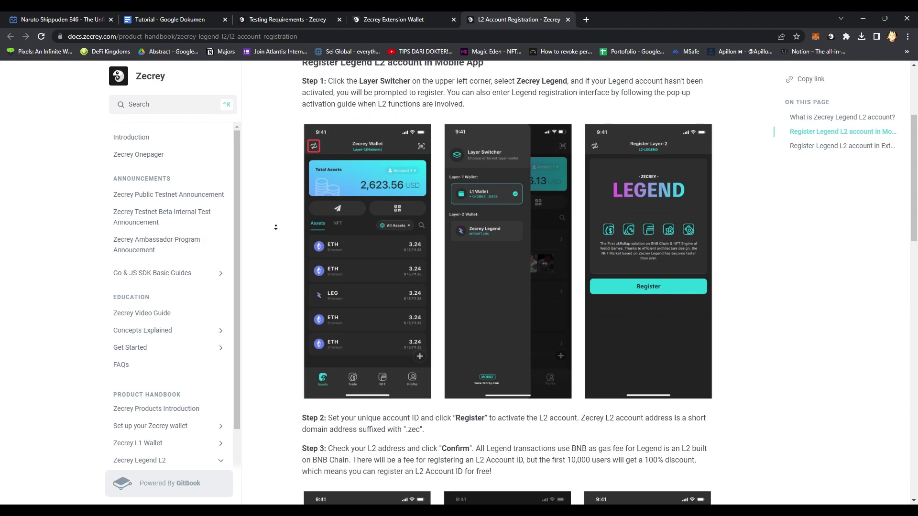
scroll(276, 228, down, 5)
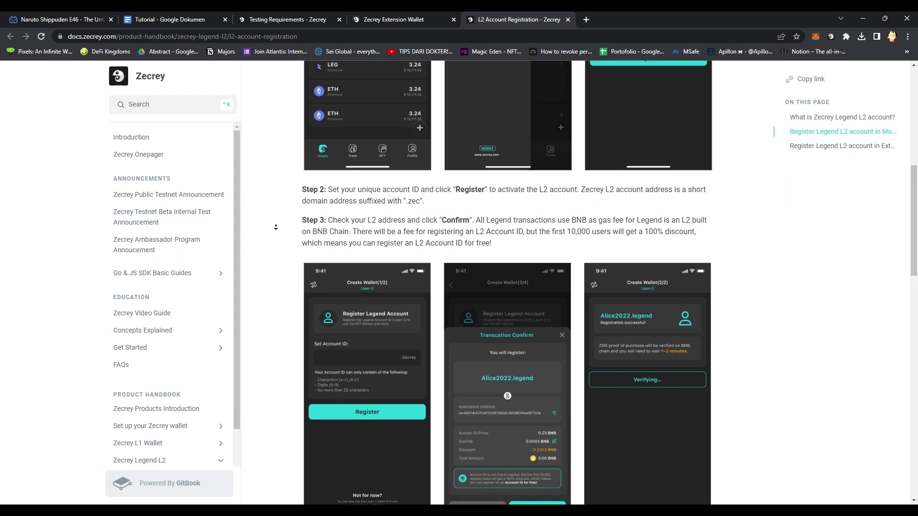
scroll(276, 228, down, 1)
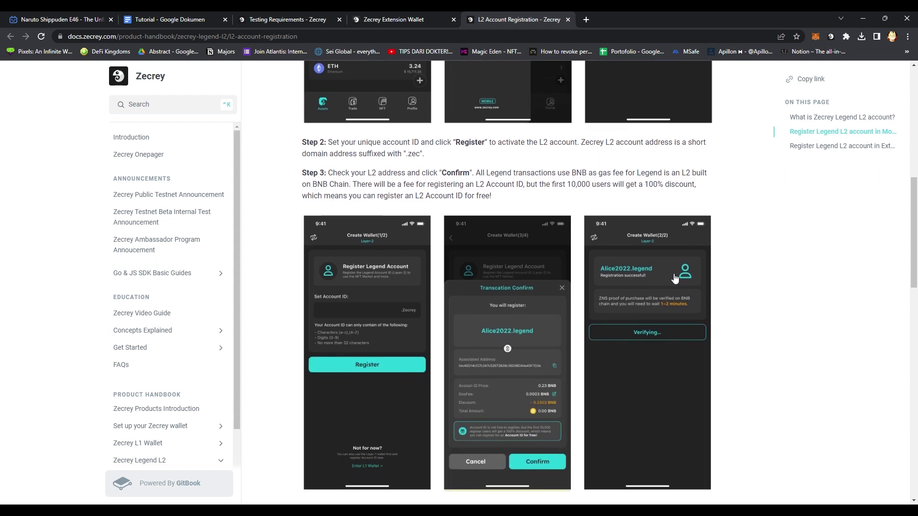
scroll(860, 256, down, 2)
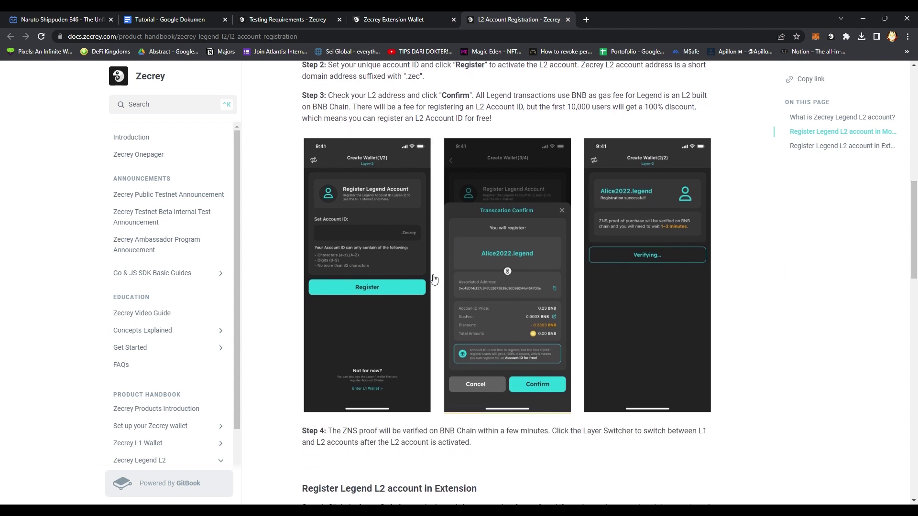
scroll(291, 225, down, 4)
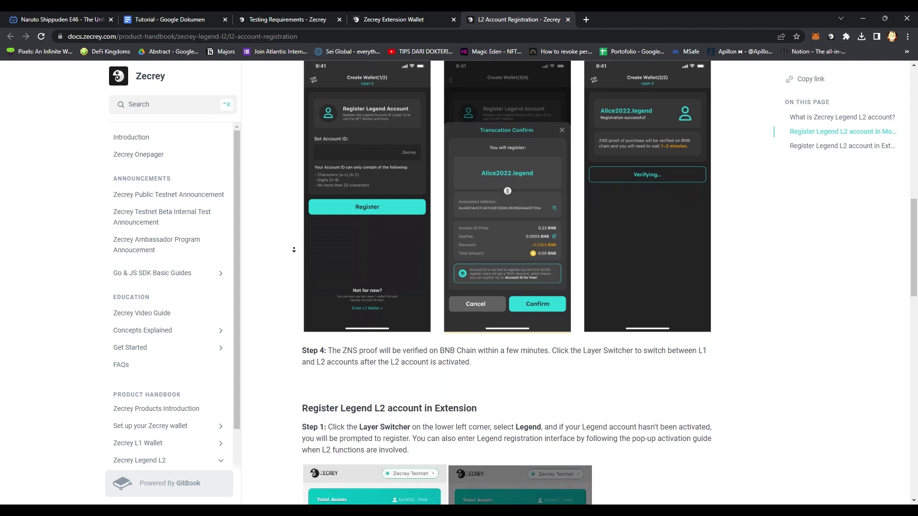
scroll(287, 191, up, 15)
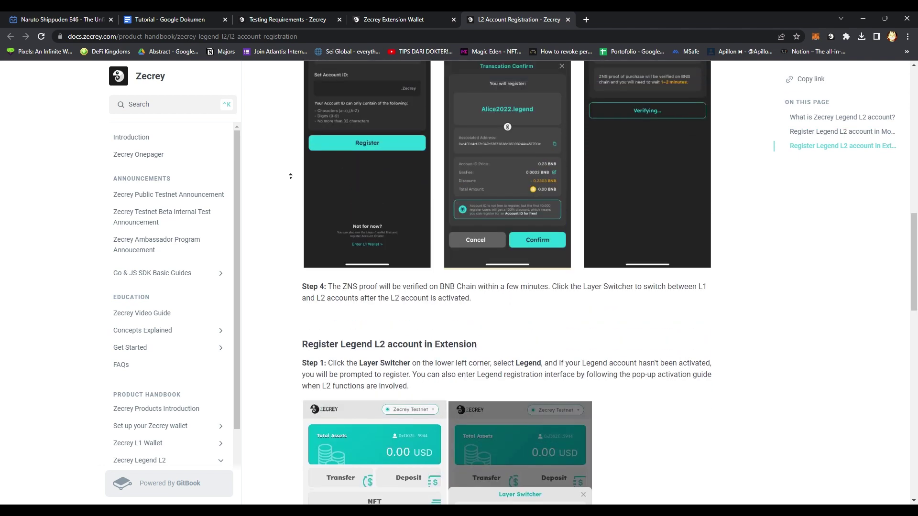
scroll(289, 224, down, 4)
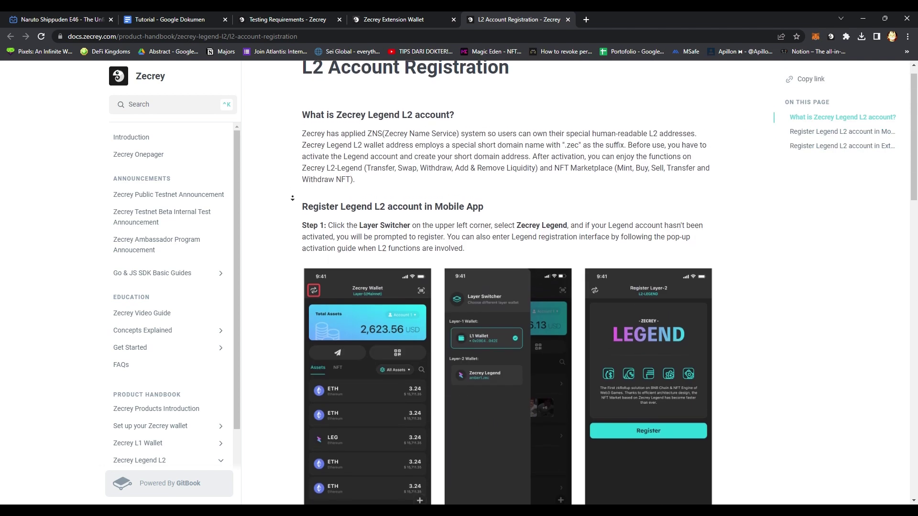
scroll(290, 223, down, 13)
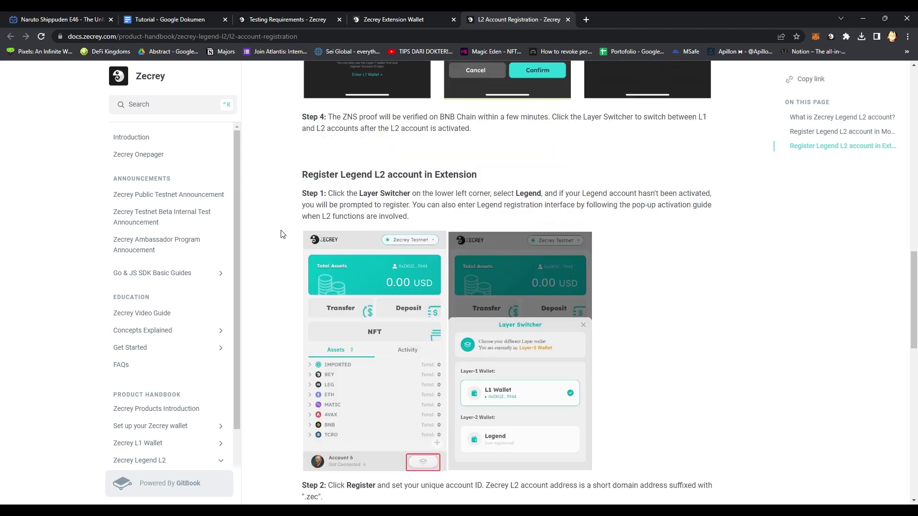
scroll(281, 234, down, 5)
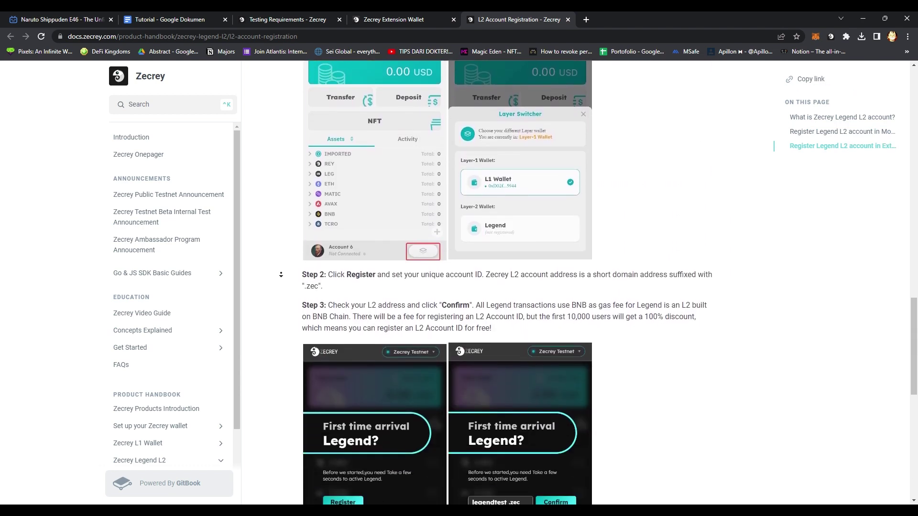
scroll(303, 249, down, 3)
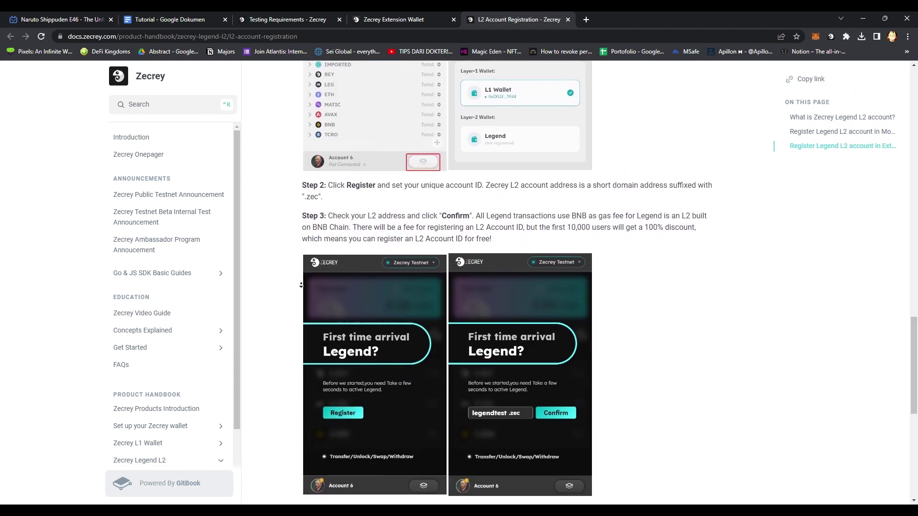
scroll(298, 292, down, 5)
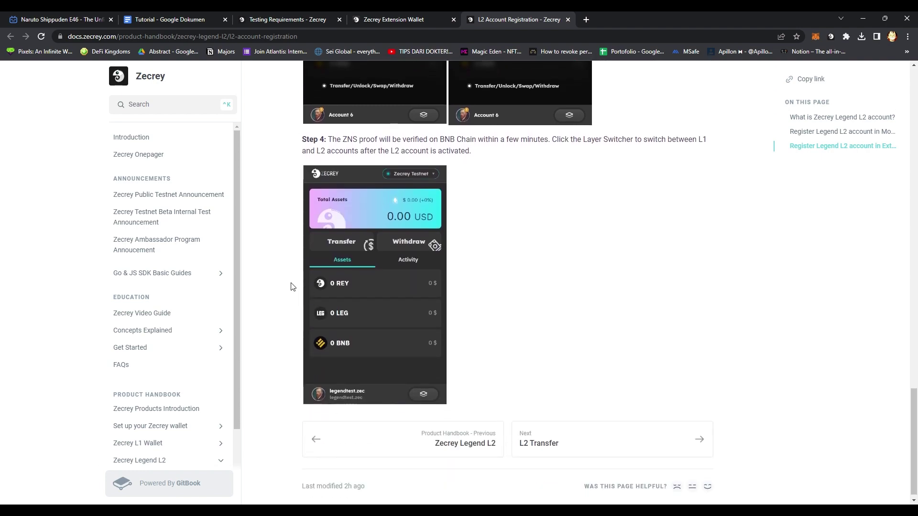
scroll(290, 283, up, 14)
scroll(282, 397, down, 15)
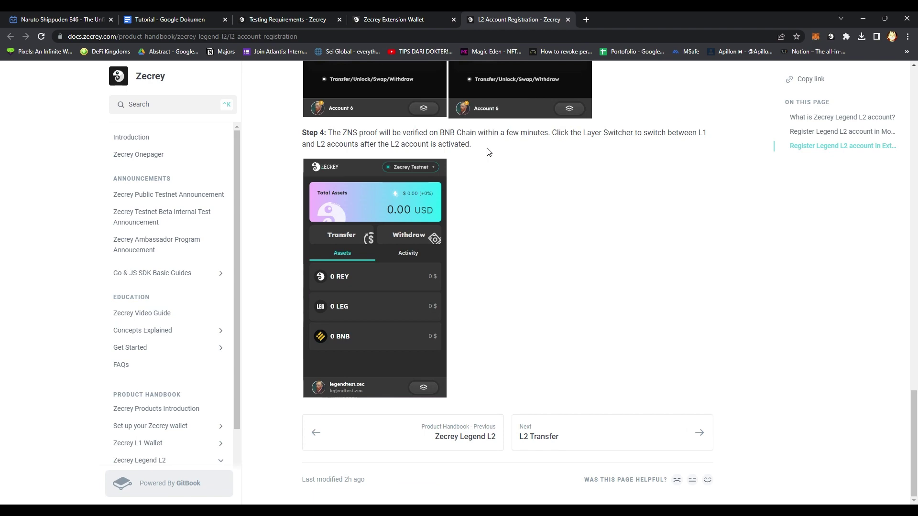
click(568, 20)
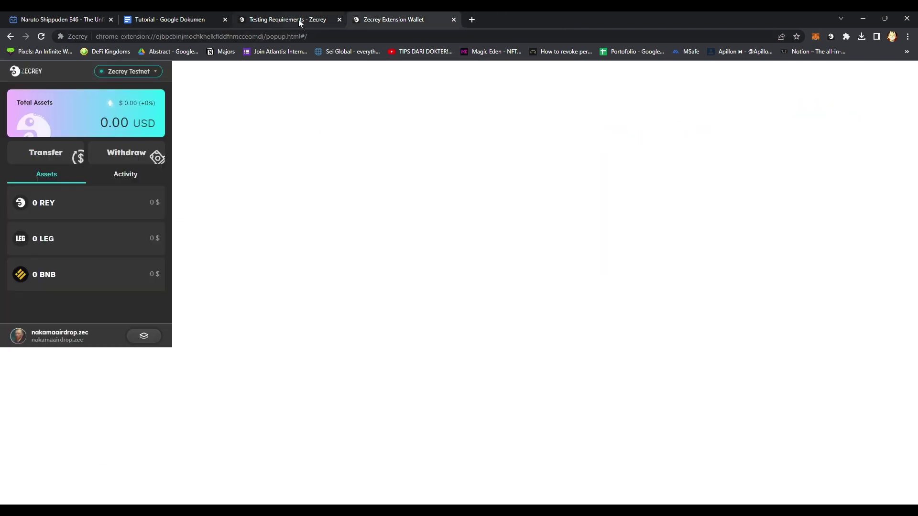
From the Testing Requirements page, open the L2 Transfer guide in a new tab.
click(298, 20)
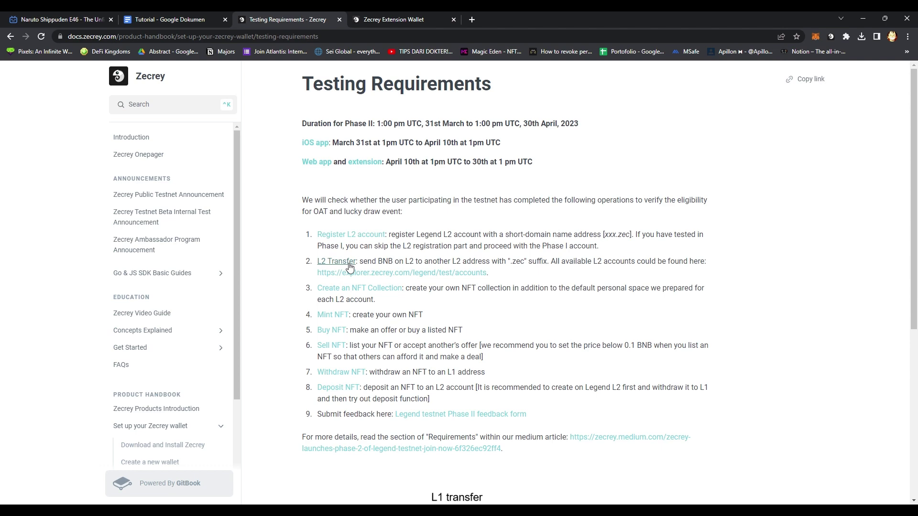
click(350, 265)
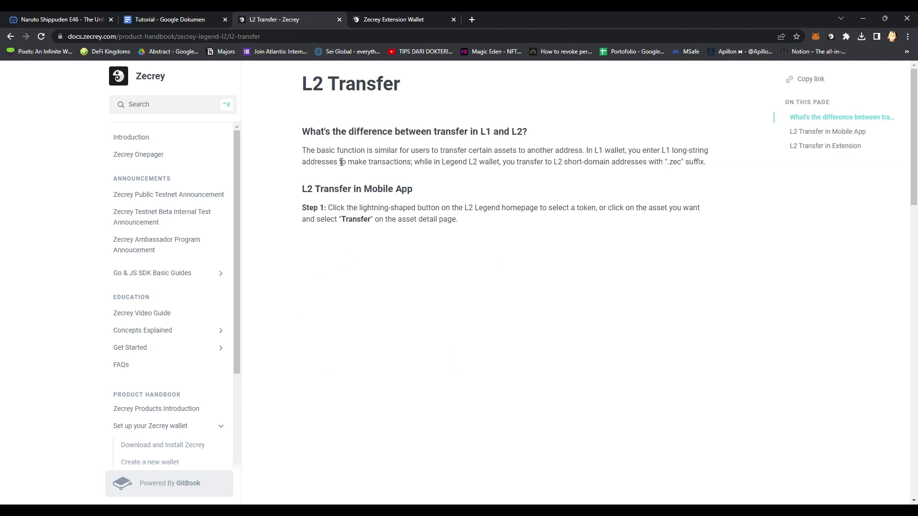
key(alt+Left)
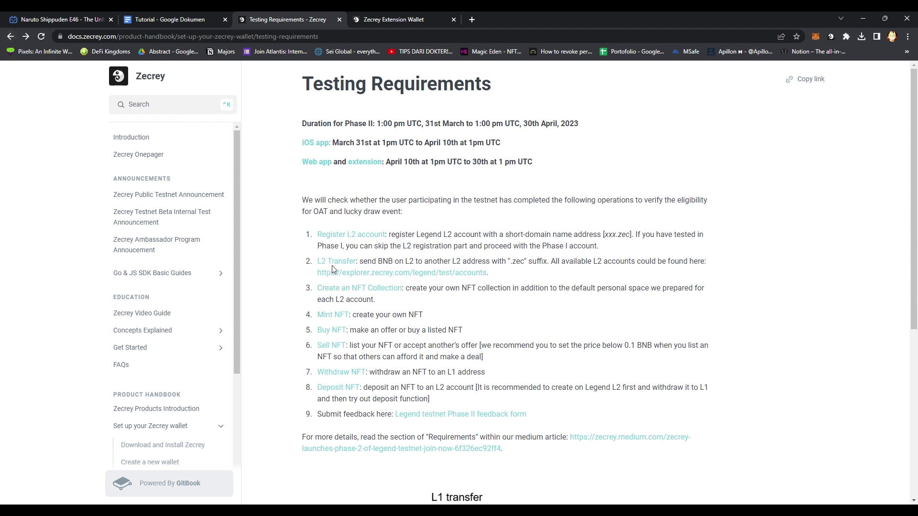
middle_click(337, 262)
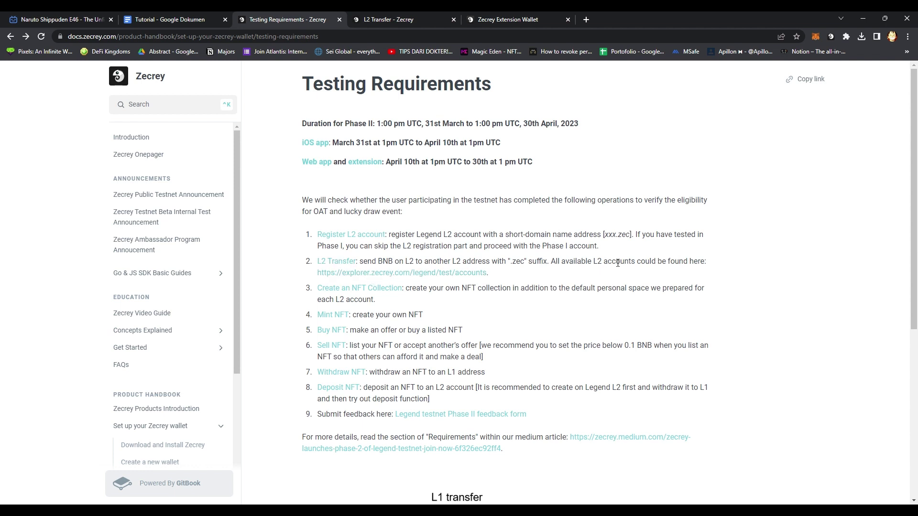
Open the explorer's Legend test accounts list, glance over both pages, then return to the wallet.
click(448, 272)
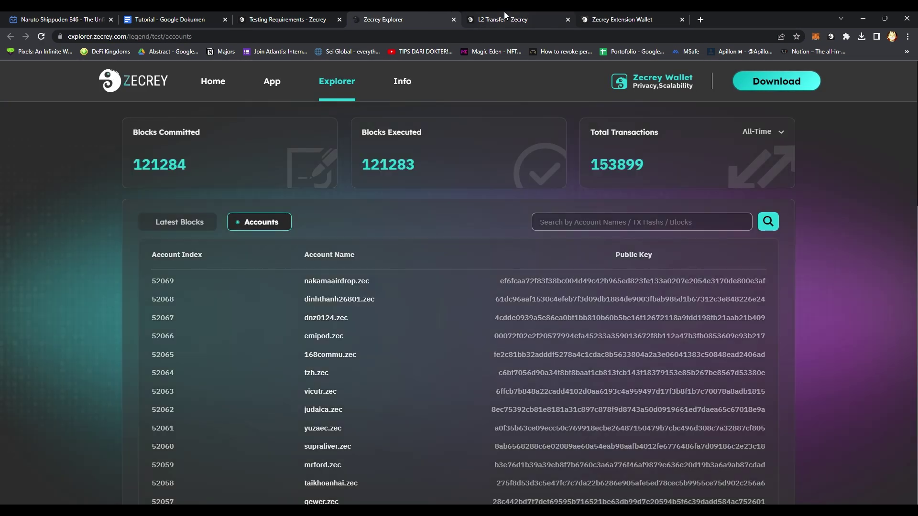
click(504, 19)
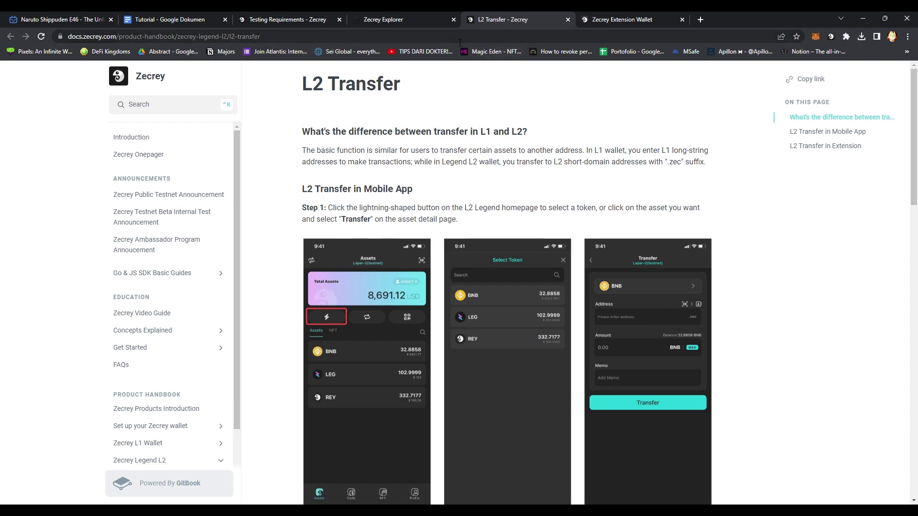
click(403, 16)
click(641, 15)
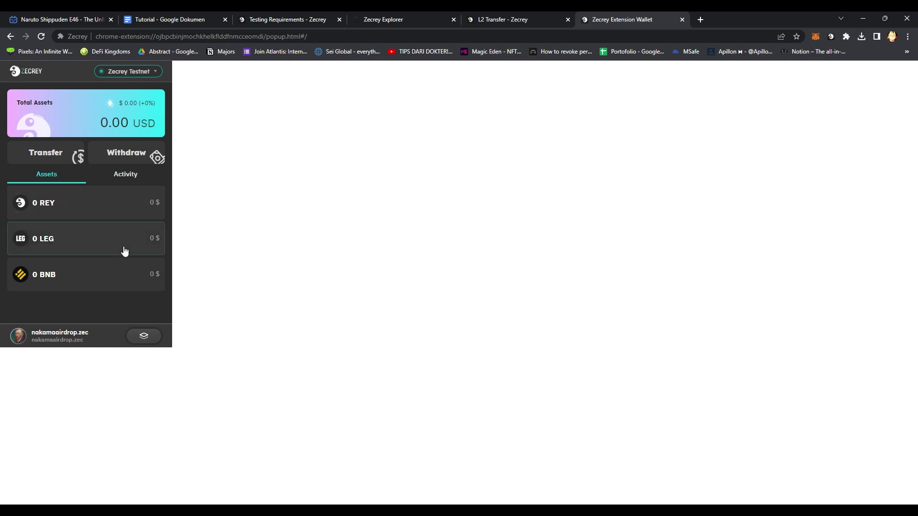
Switch the wallet to the L1 account and check the BNB asset's activity.
click(144, 336)
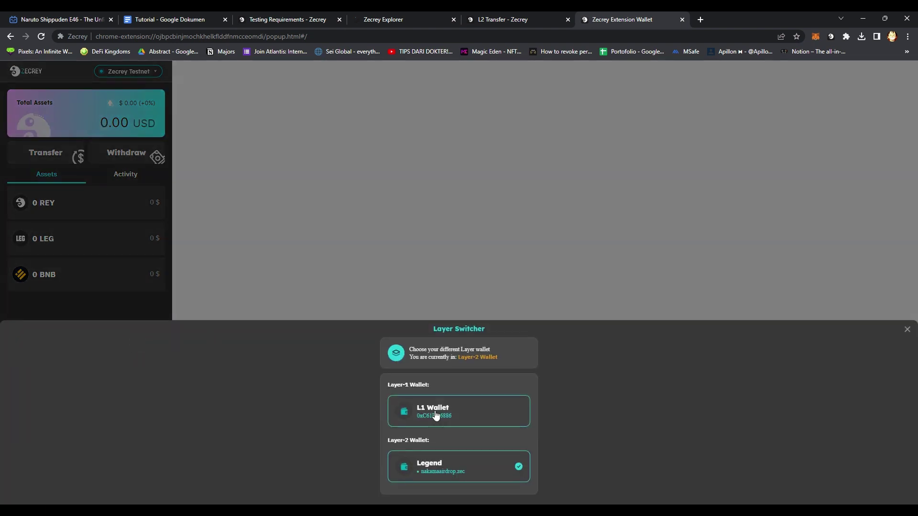
click(461, 415)
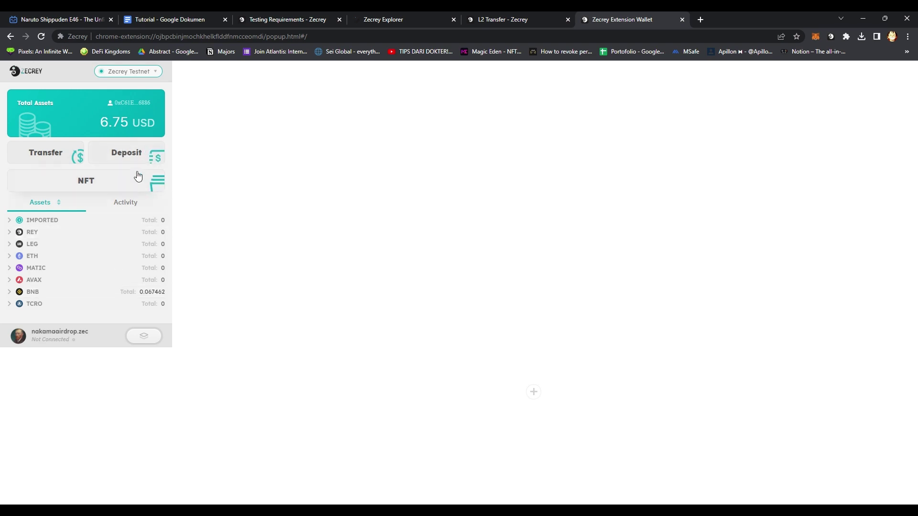
click(45, 155)
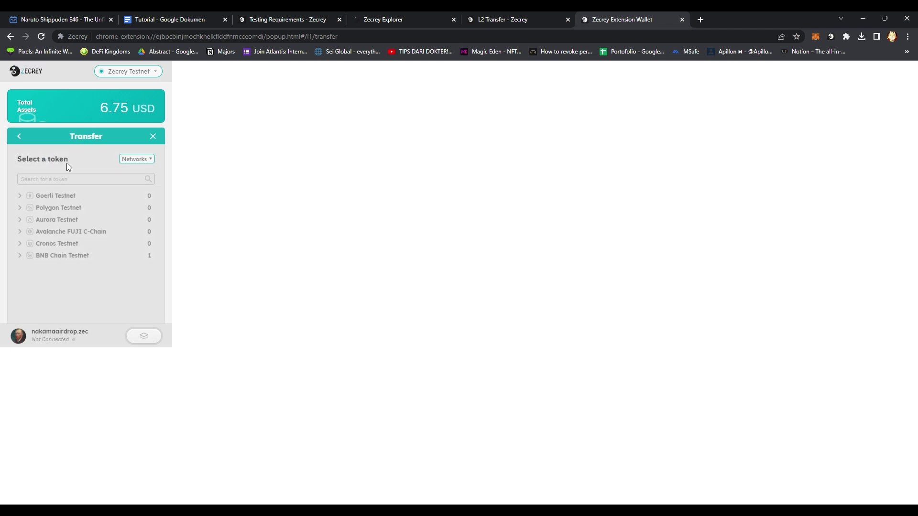
click(11, 136)
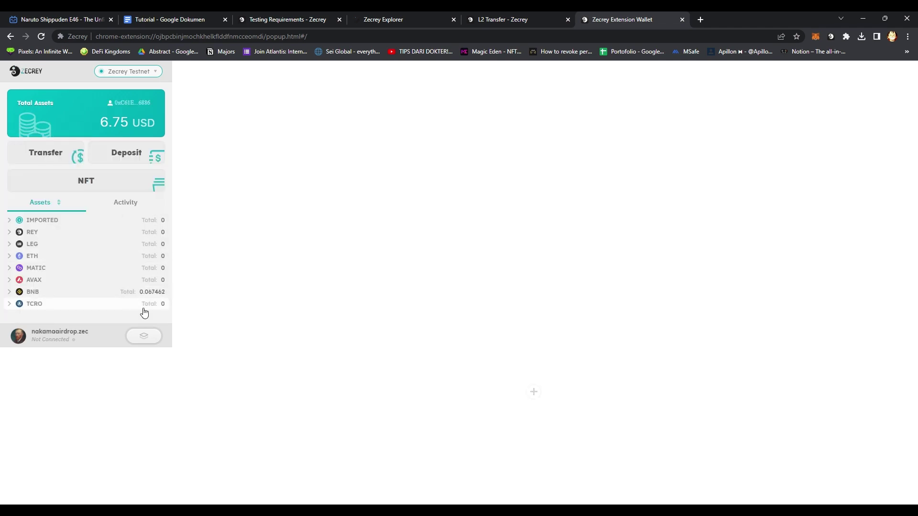
click(145, 292)
click(108, 309)
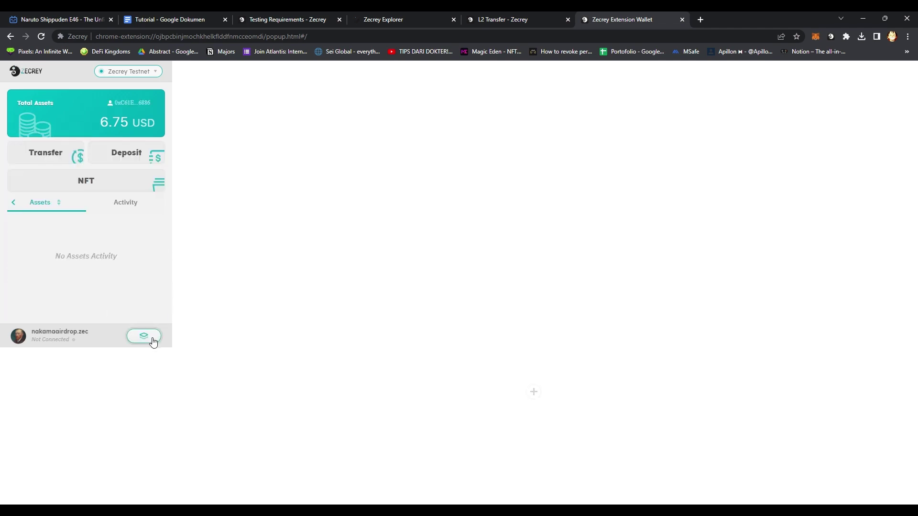
Deposit 0.03 BNB from BNB Chain Testnet into Layer 2 and confirm it.
click(112, 154)
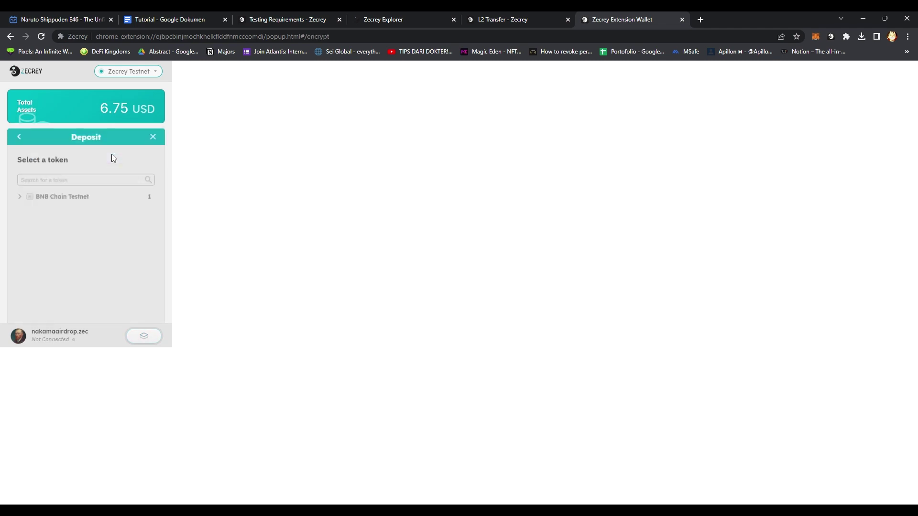
click(83, 203)
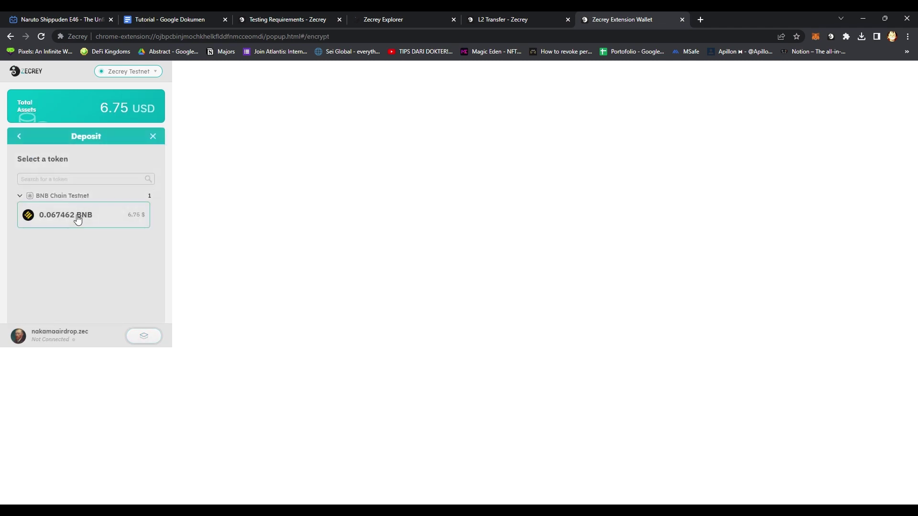
click(74, 213)
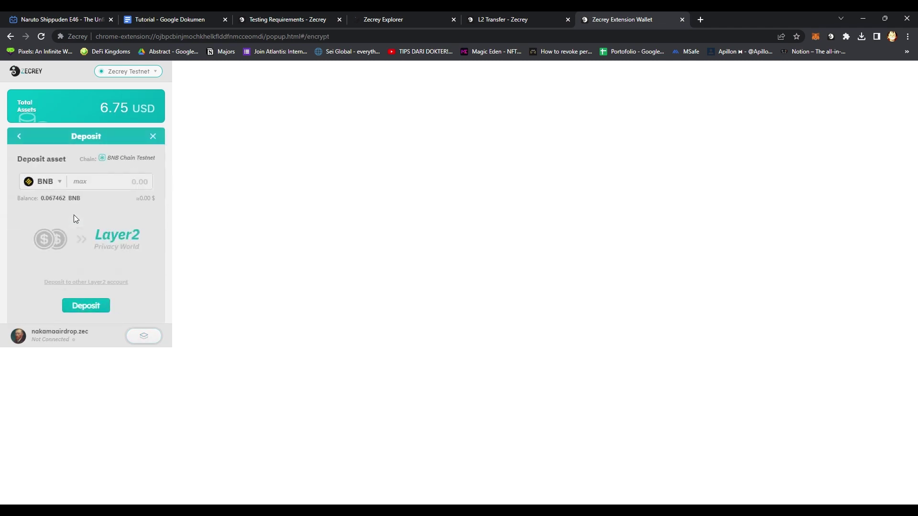
click(100, 188)
text(0.03)
click(89, 306)
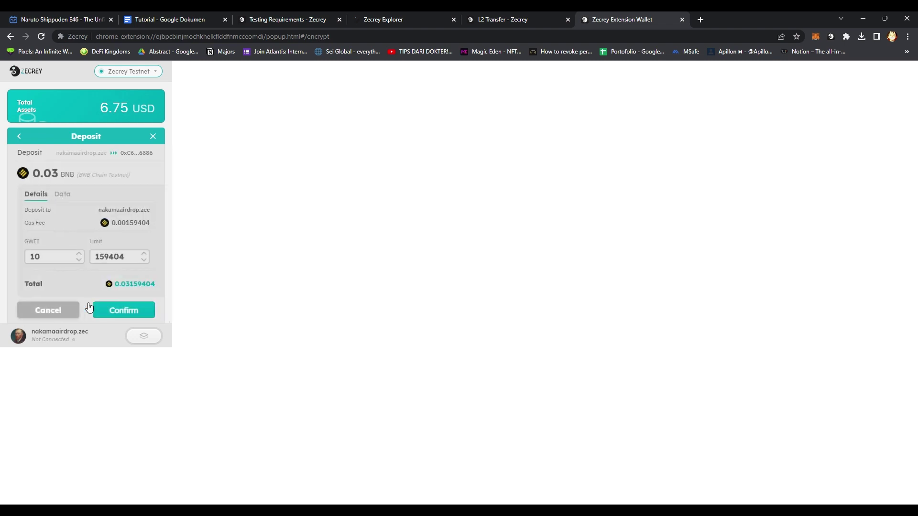
click(139, 314)
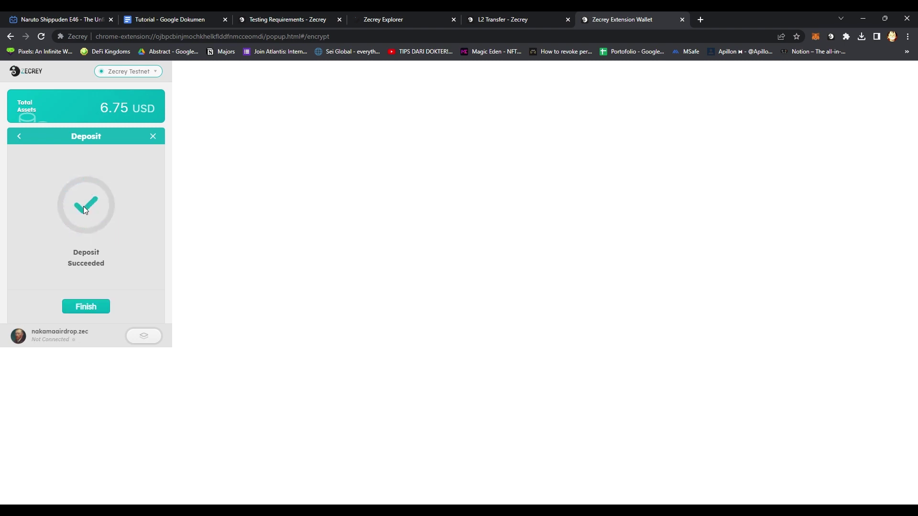
click(98, 308)
Switch to the Legend L2 account and verify the deposited BNB balance.
click(142, 336)
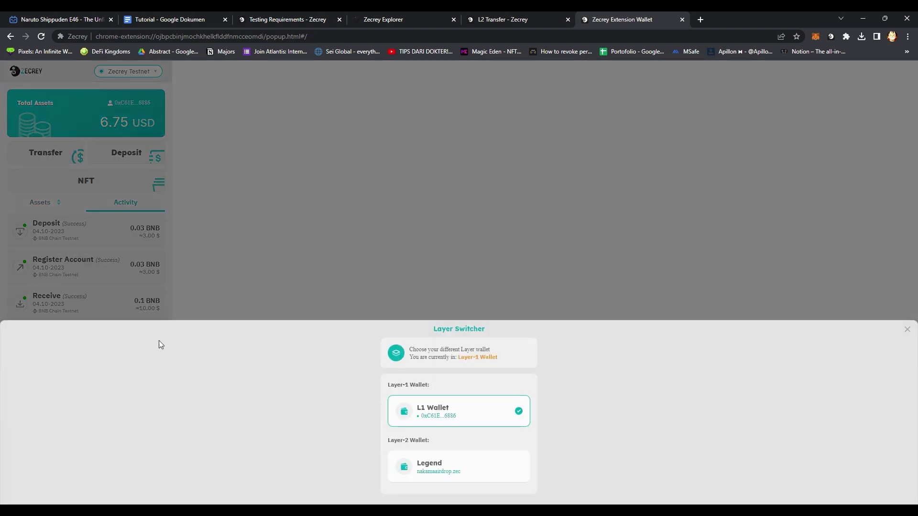
click(475, 466)
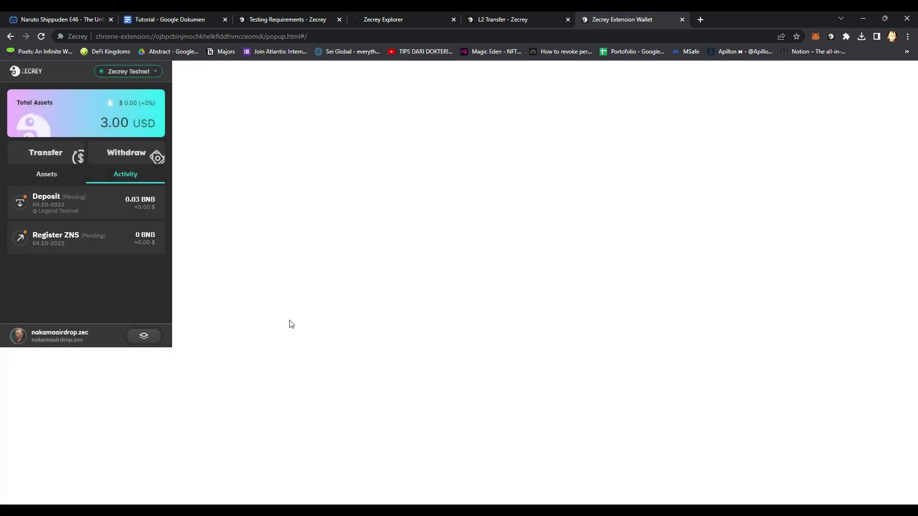
click(46, 177)
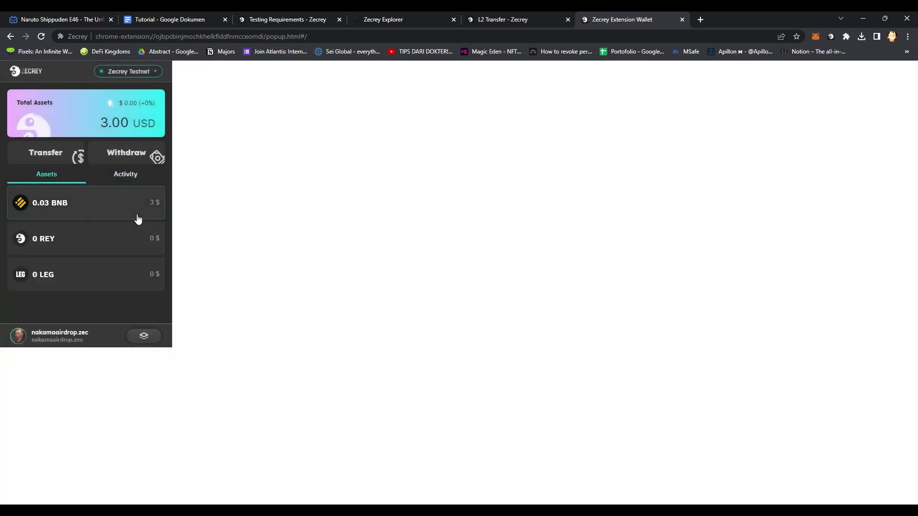
click(90, 209)
click(13, 175)
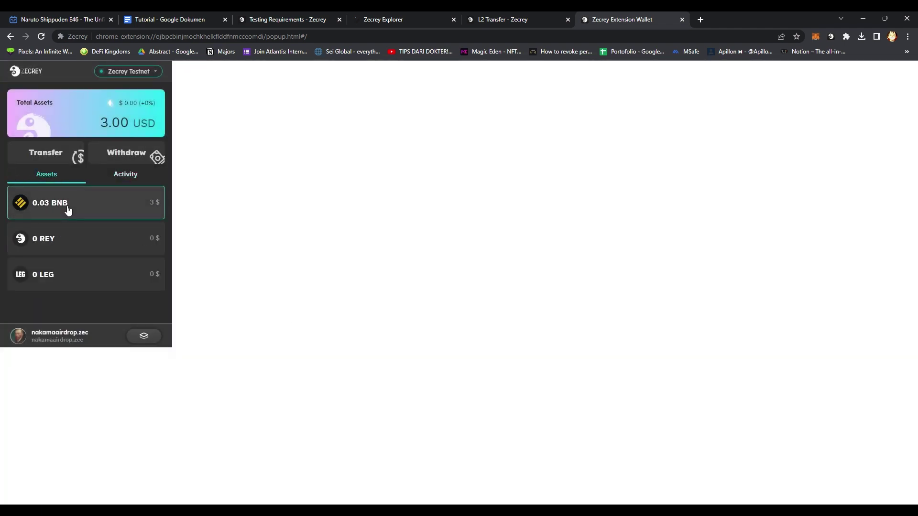
click(493, 18)
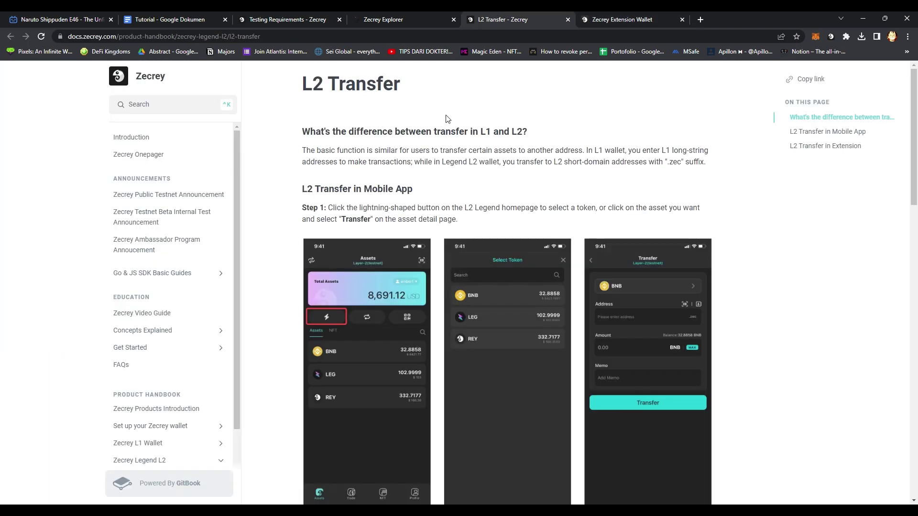
Following the 'L2 Transfer in Extension' steps, start an L2 transfer with 0.03 BNB selected.
scroll(296, 234, down, 15)
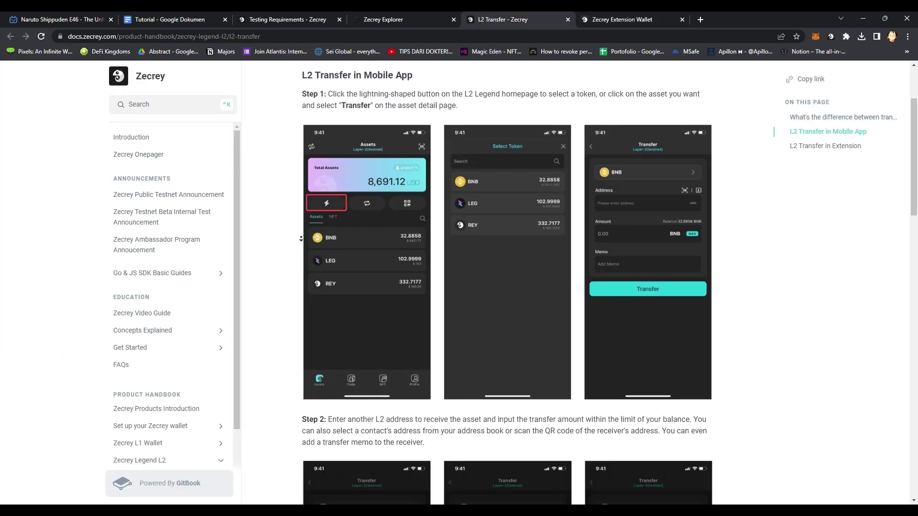
scroll(296, 237, down, 2)
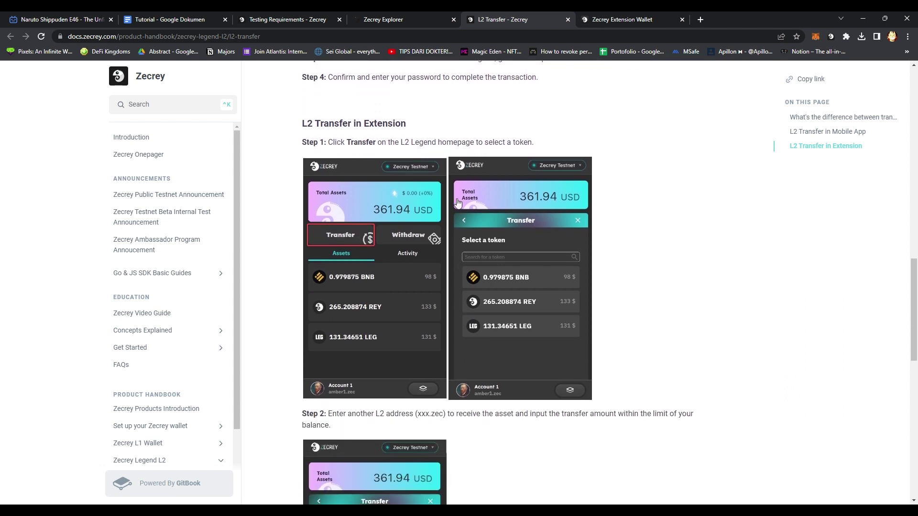
click(597, 19)
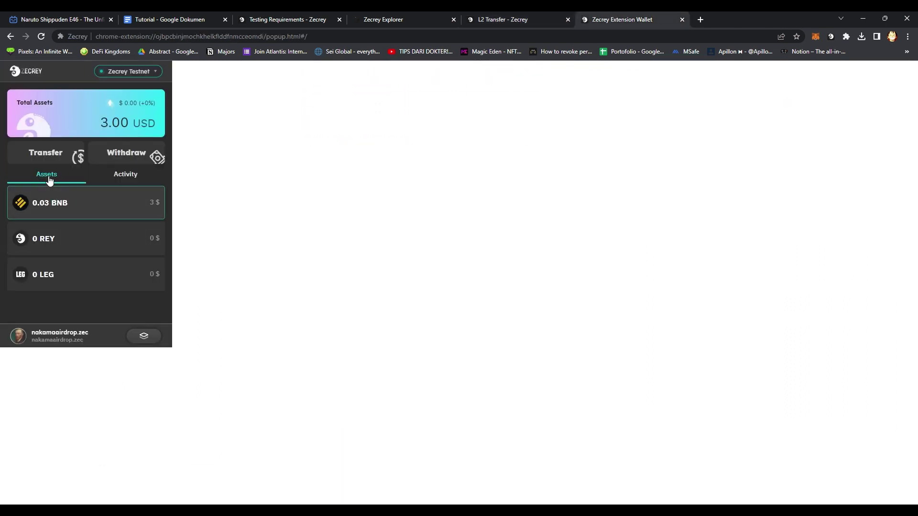
click(47, 152)
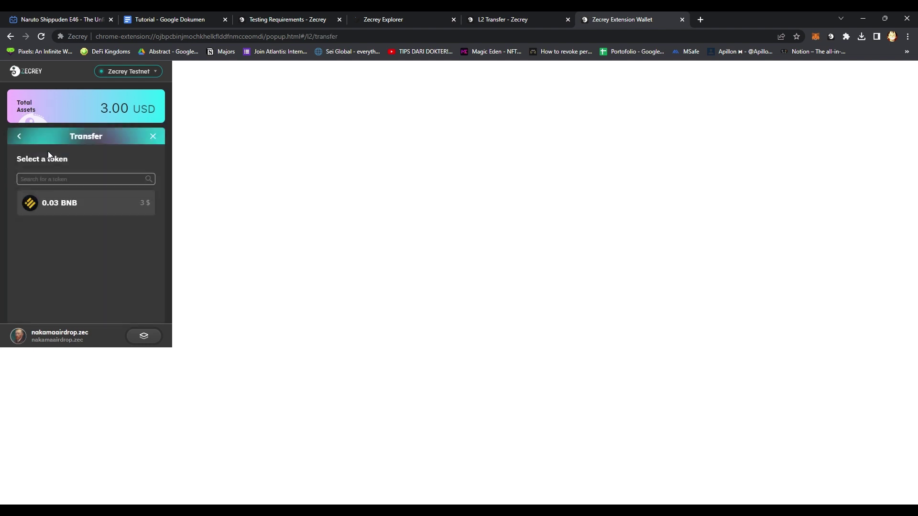
click(67, 206)
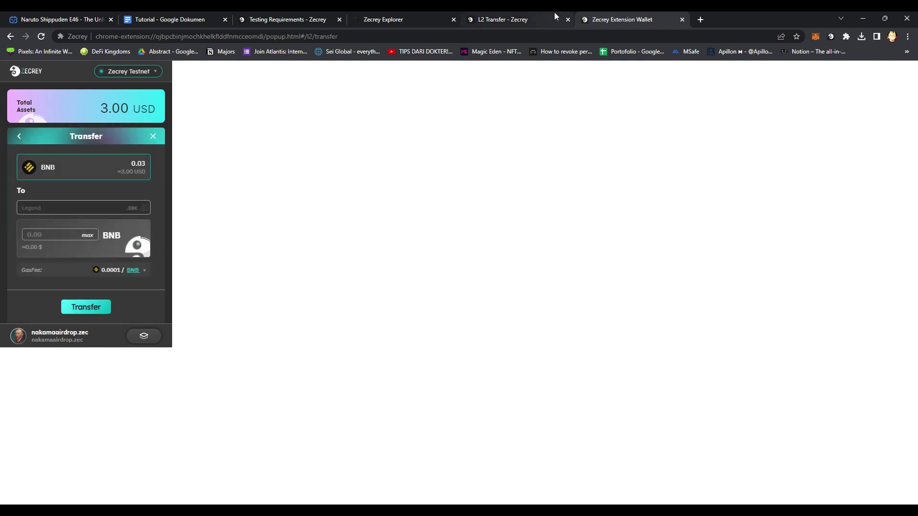
Scroll further through the L2 Transfer guide, then bring up the explorer's accounts list.
key(ctrl+shift+Tab)
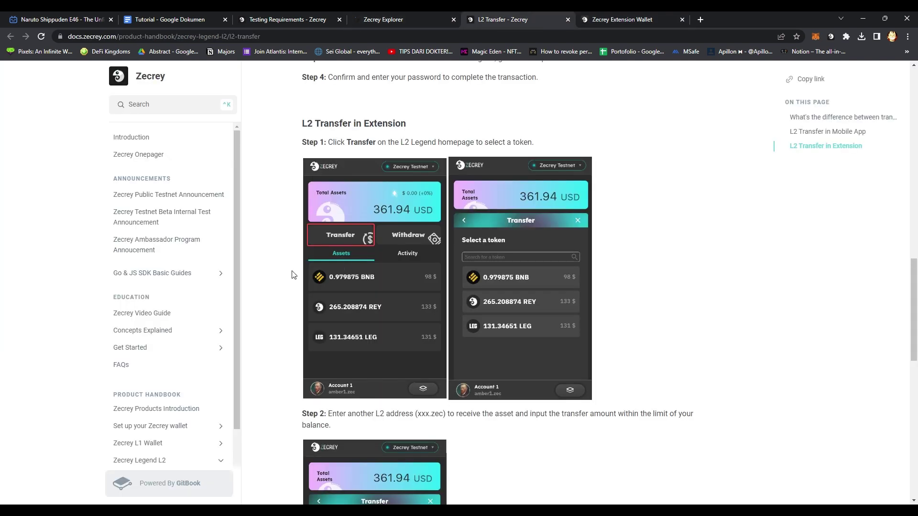
scroll(280, 316, down, 6)
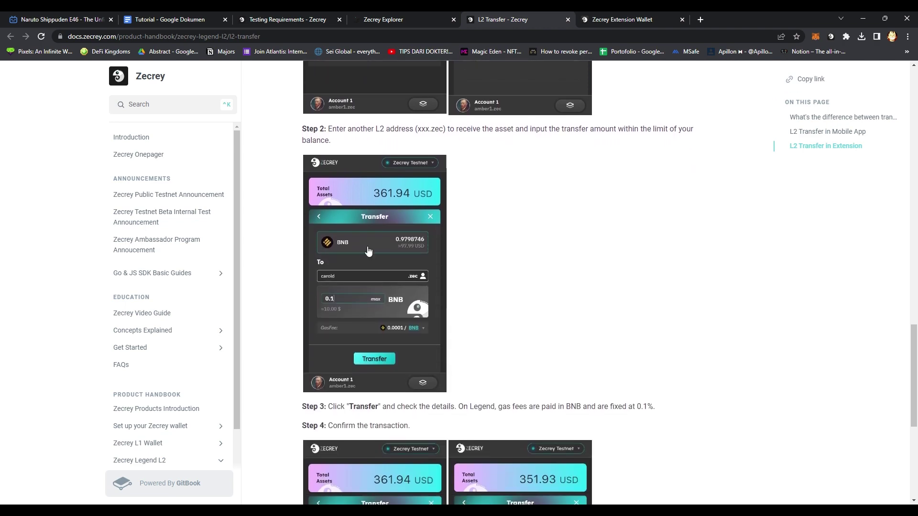
click(396, 19)
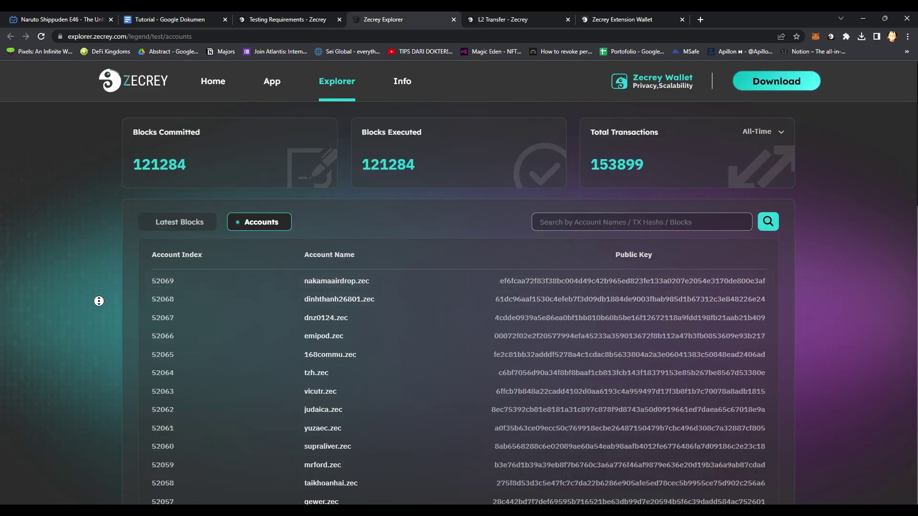
Copy the test account name tzh from the explorer as recipient, enter an amount and try sending.
scroll(98, 293, down, 2)
drag(306, 273, 315, 274)
key(ctrl+c)
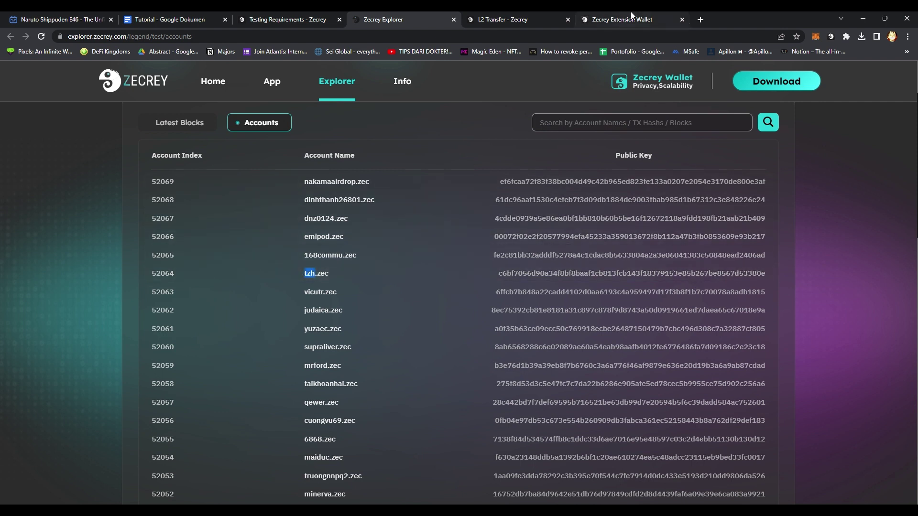
click(617, 19)
click(51, 209)
key(ctrl+v)
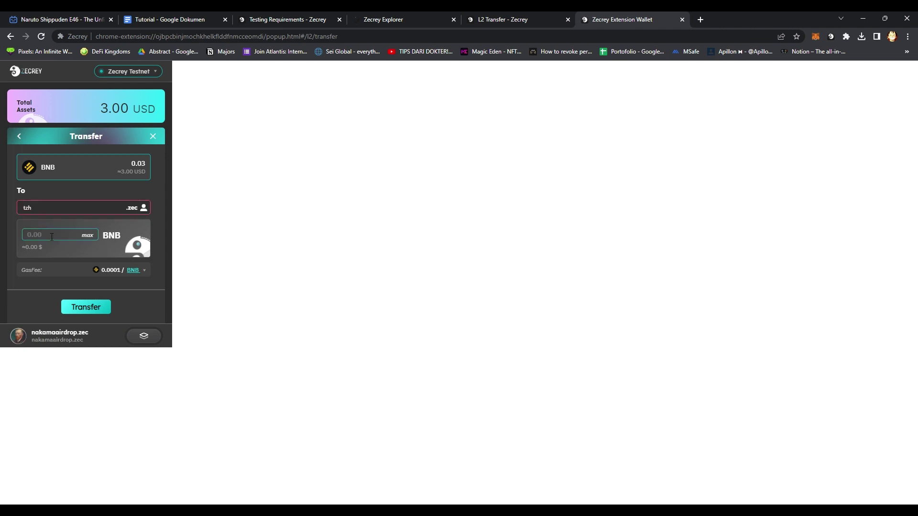
click(68, 210)
click(60, 242)
text(0.001)
click(100, 310)
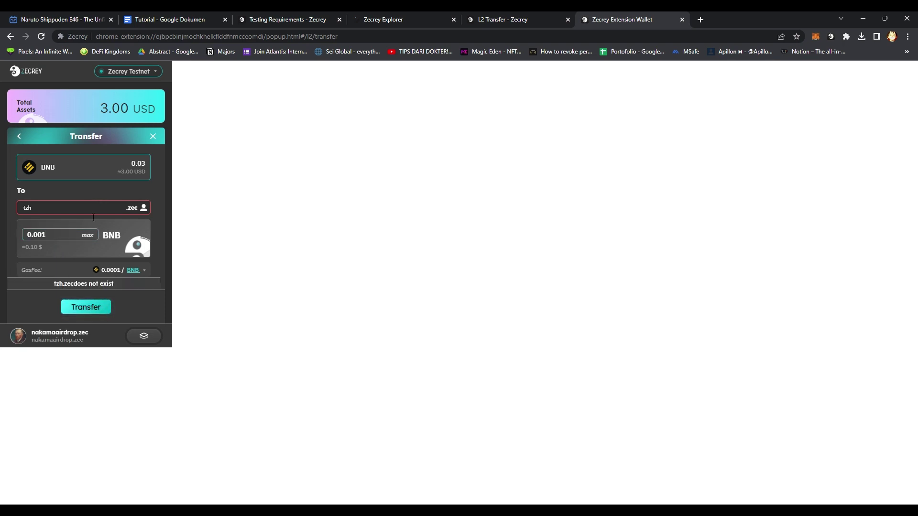
Pick another account from the explorer list and replace the recipient tzh with 'qewer'.
click(434, 17)
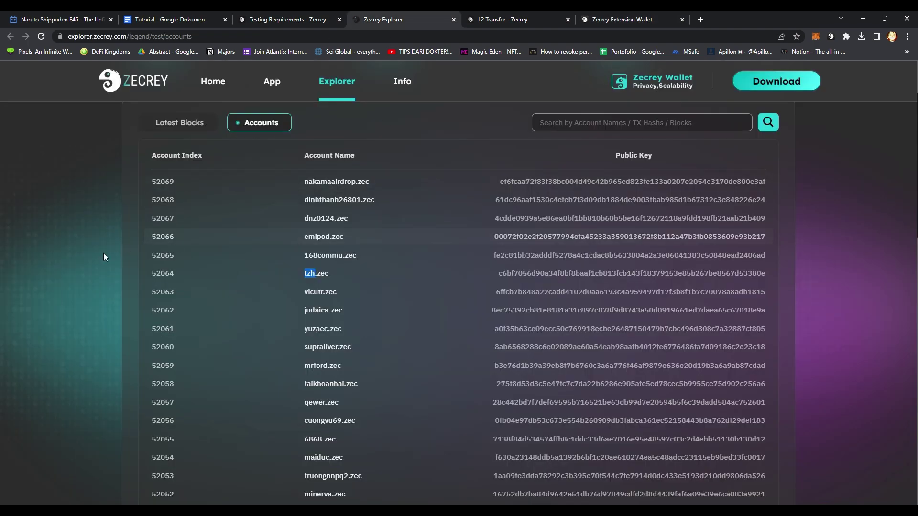
click(52, 238)
scroll(53, 237, down, 3)
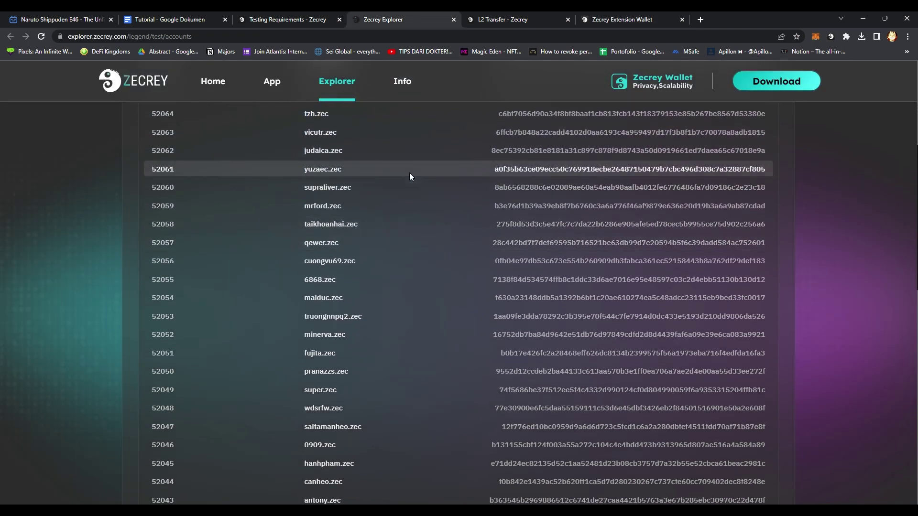
click(609, 15)
drag(67, 214, 1, 209)
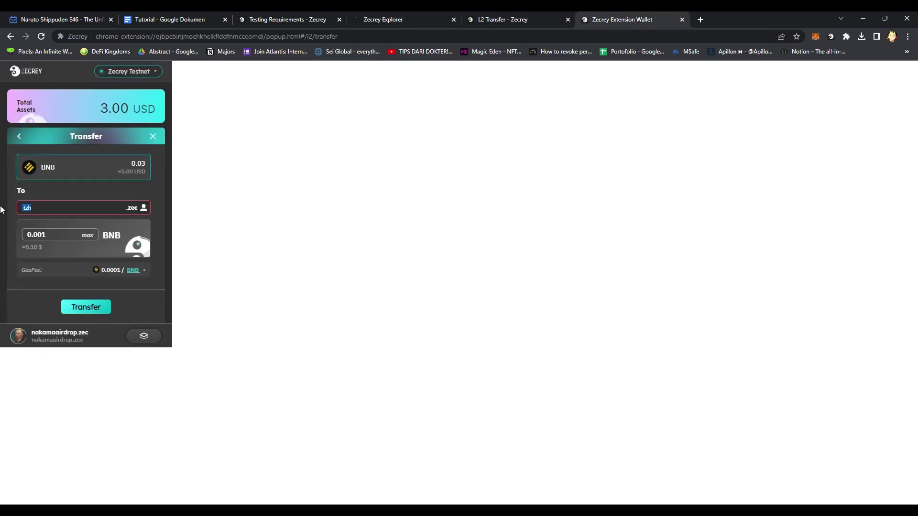
text(qewer)
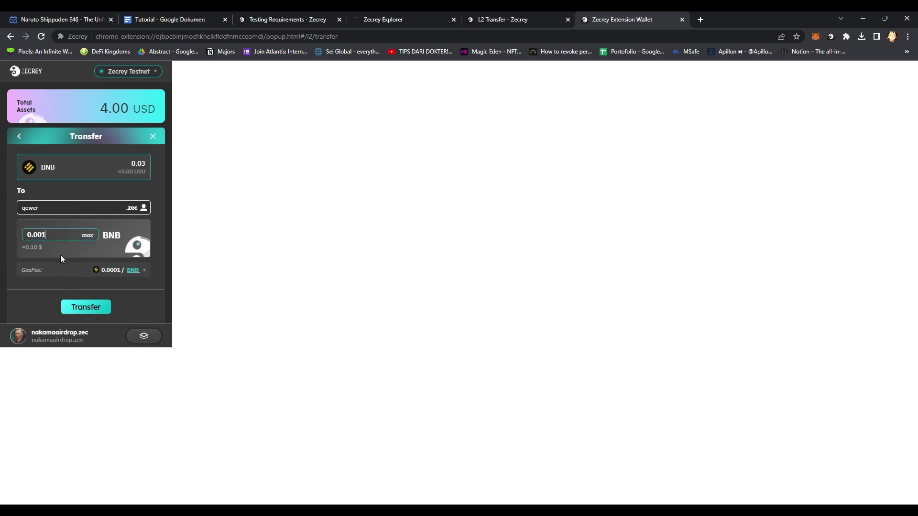
Submit and confirm the 0.001 BNB transfer to qewer.zec.
click(88, 307)
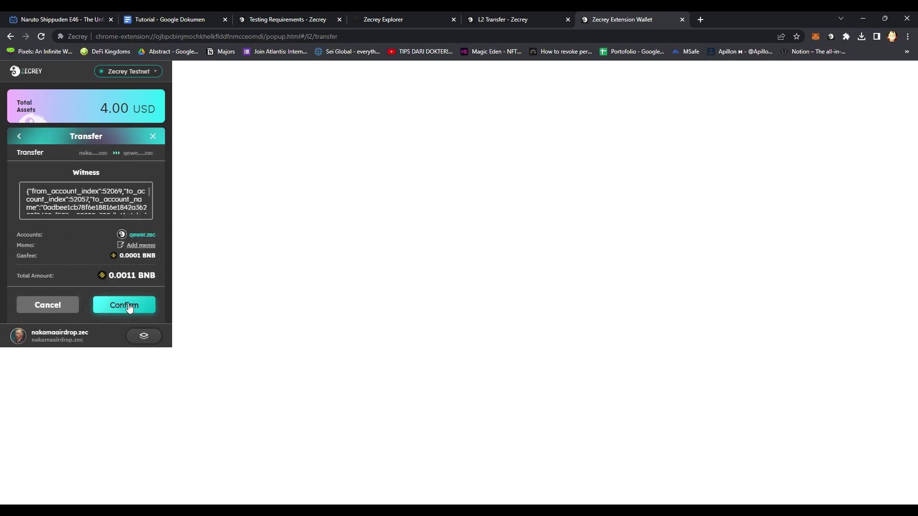
click(129, 307)
click(86, 306)
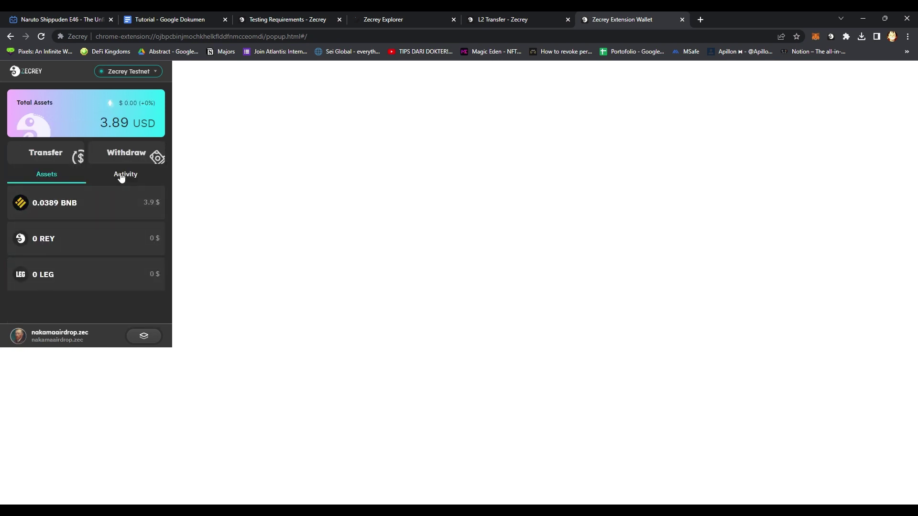
Check the pending transfer's details in the wallet's Activity history.
click(125, 177)
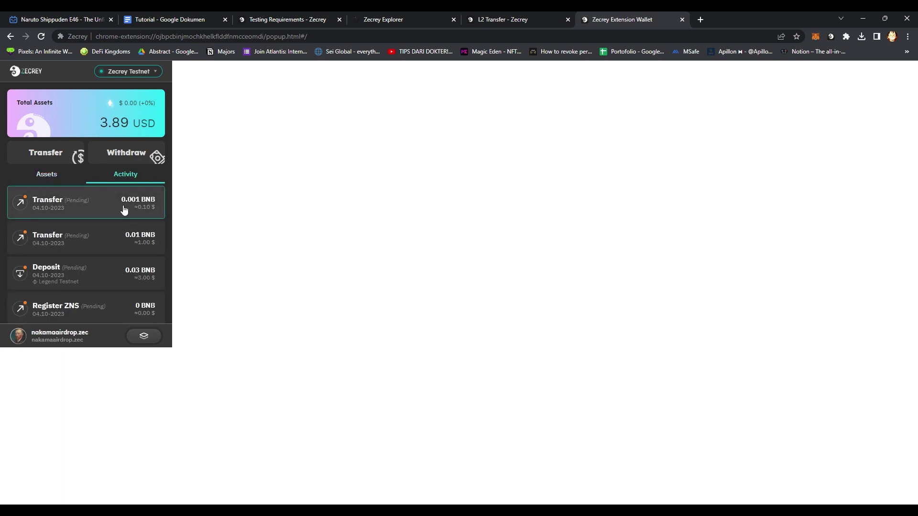
click(119, 207)
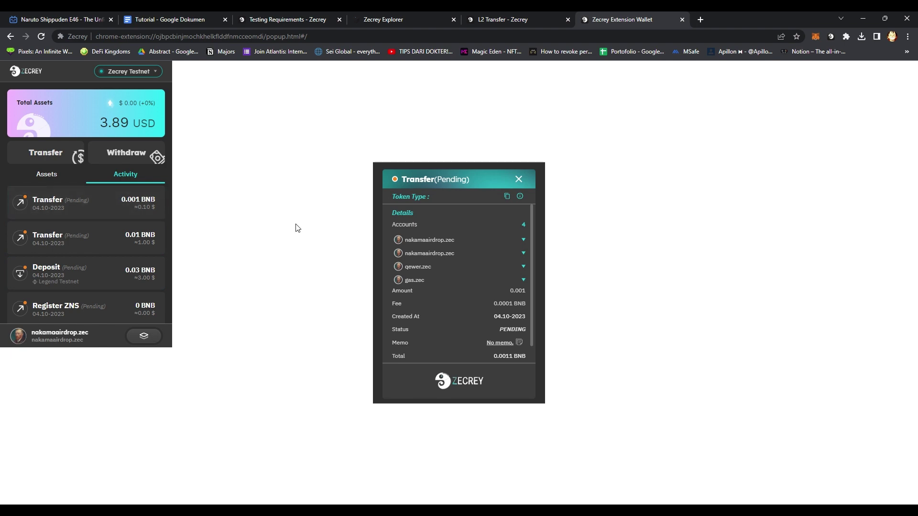
click(519, 179)
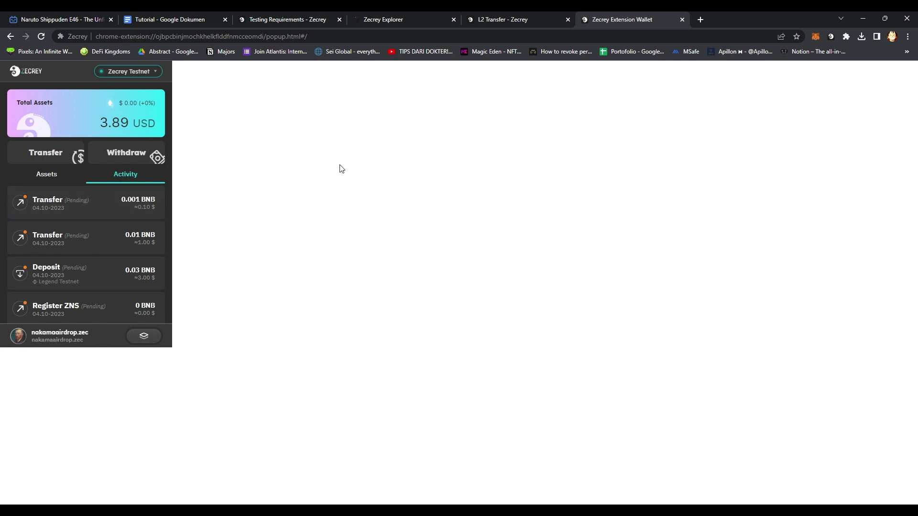
click(516, 18)
Scroll the L2 Transfer guide, close the Zecrey Explorer tab, and go back to Testing Requirements.
middle_click(281, 225)
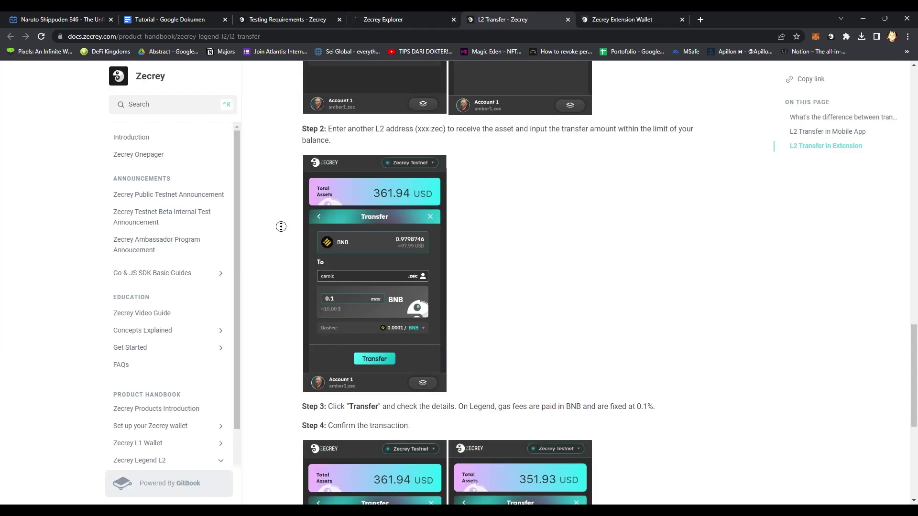
scroll(281, 272, down, 2)
scroll(281, 272, down, 5)
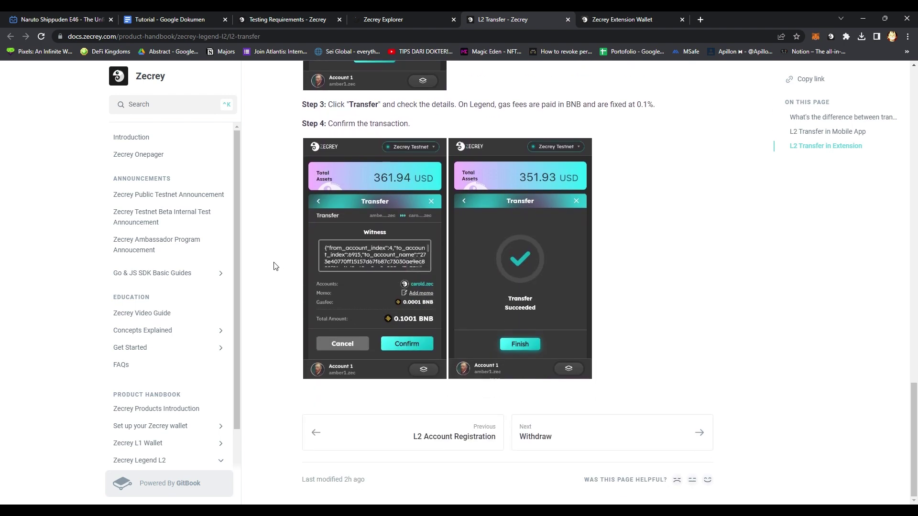
click(404, 18)
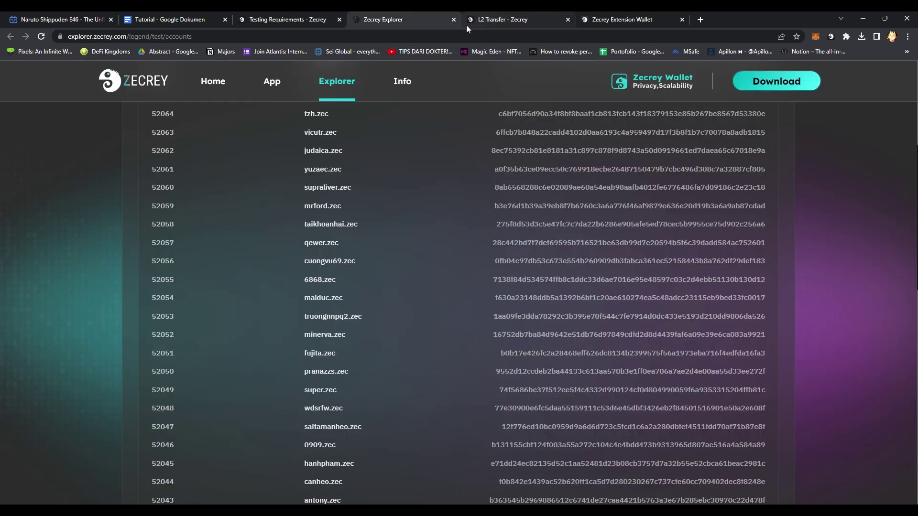
click(454, 20)
click(287, 19)
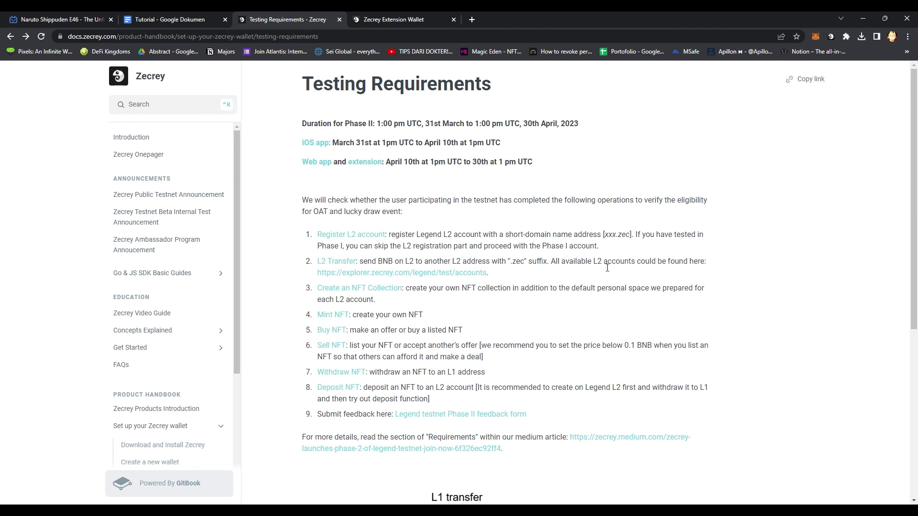
Open the 'Create an NFT Collection' guide in a new tab and skim it.
middle_click(358, 293)
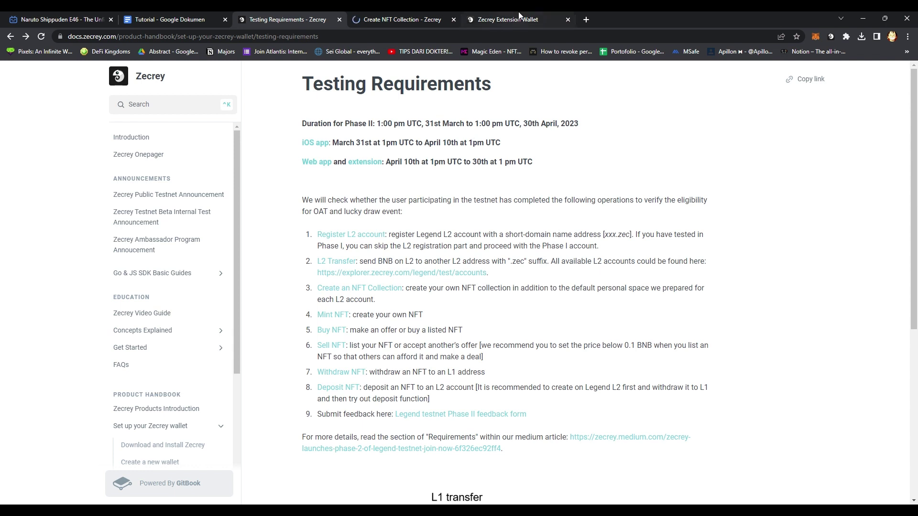
click(411, 14)
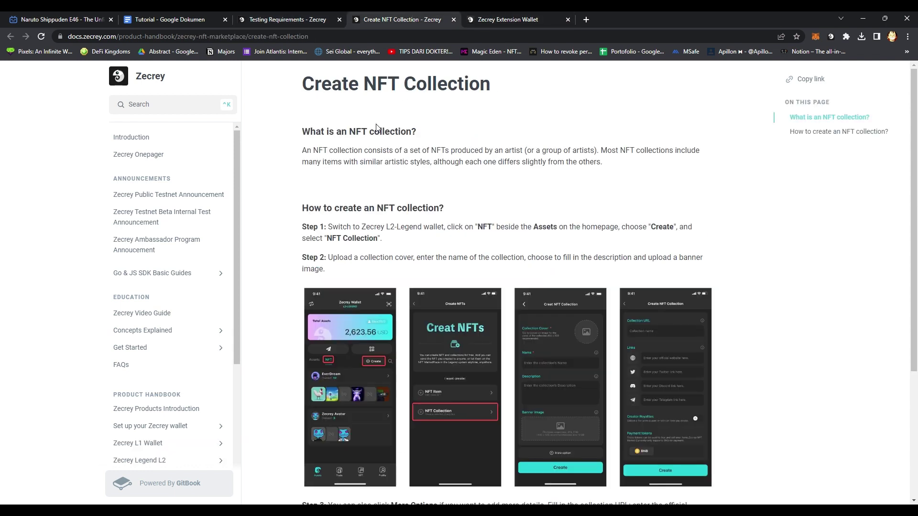
scroll(298, 203, down, 4)
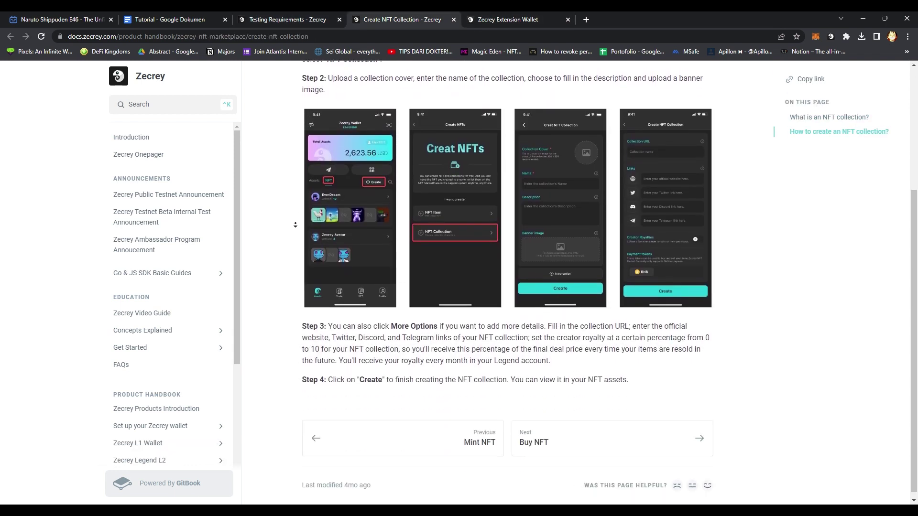
scroll(289, 170, up, 1)
scroll(287, 169, up, 3)
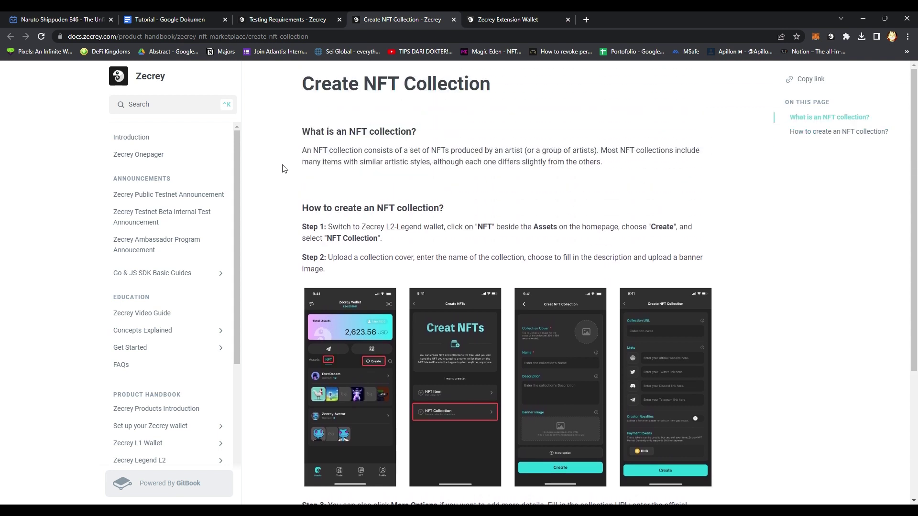
Check the wallet's asset balances and layer switcher, then return to the collection guide.
click(508, 19)
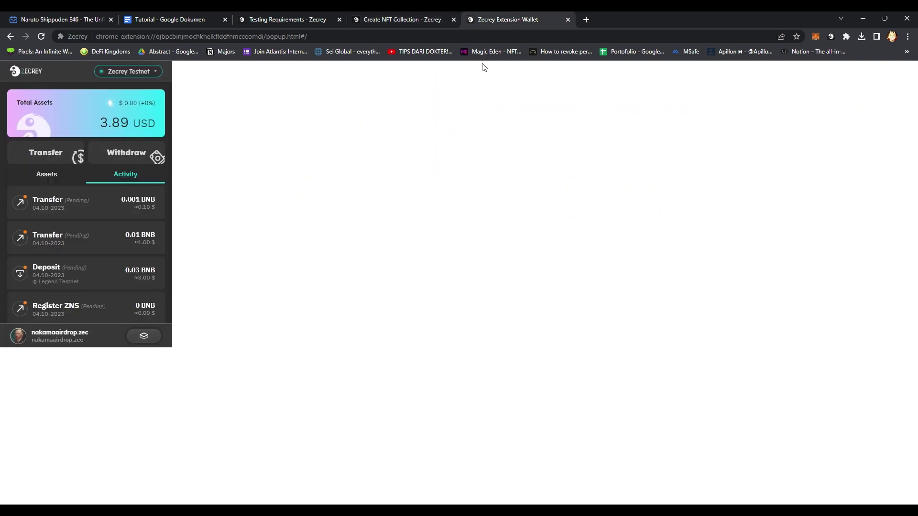
click(57, 178)
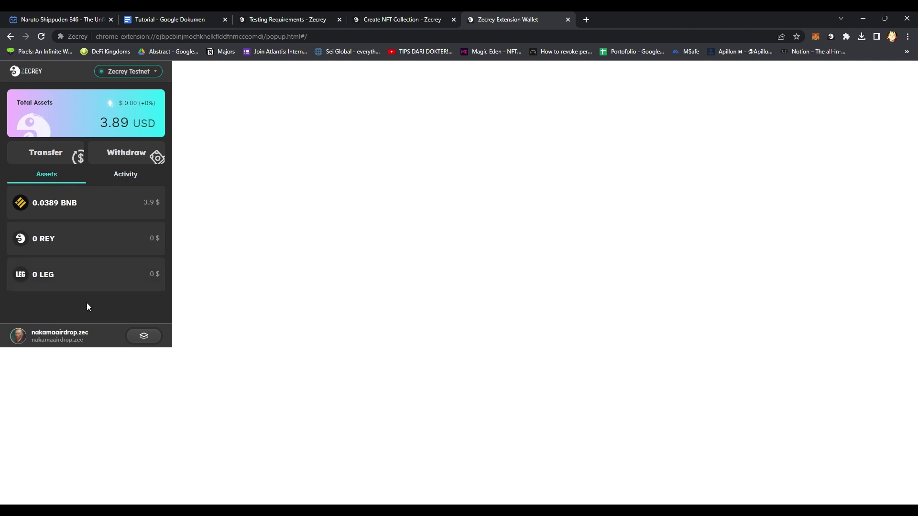
click(145, 337)
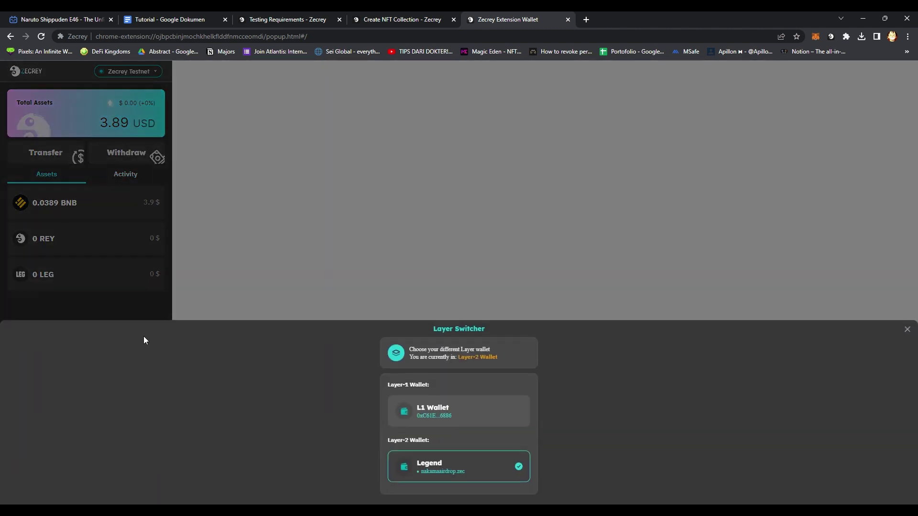
click(906, 329)
click(400, 19)
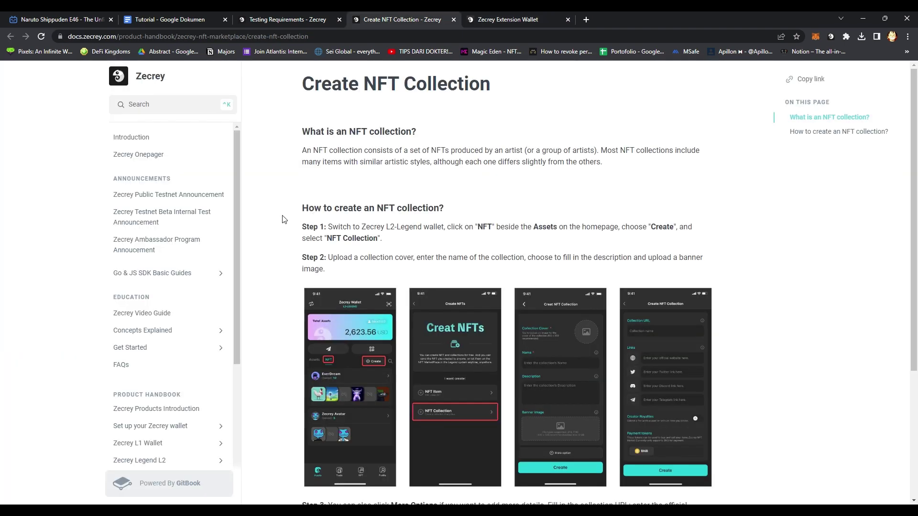
Review the wallet's activity list, Networks menu and layer switcher, then revisit Testing Requirements.
click(500, 16)
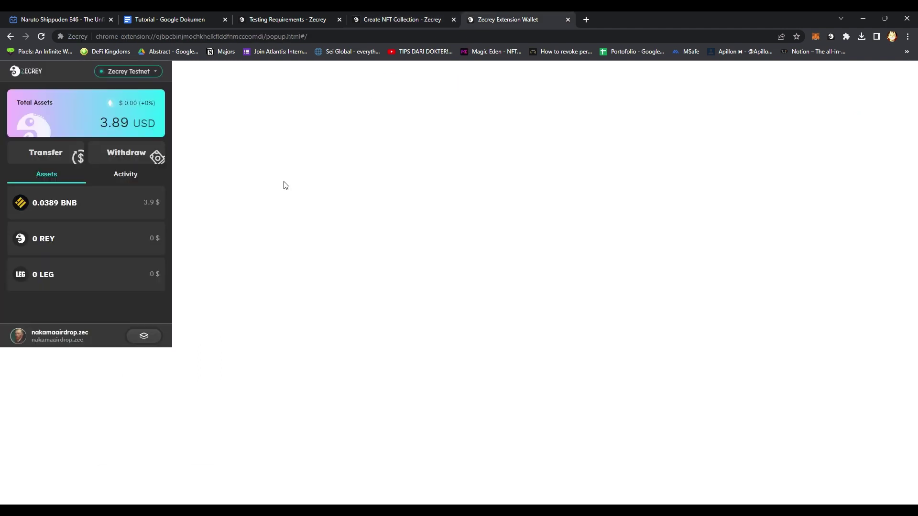
click(123, 175)
click(65, 180)
click(142, 73)
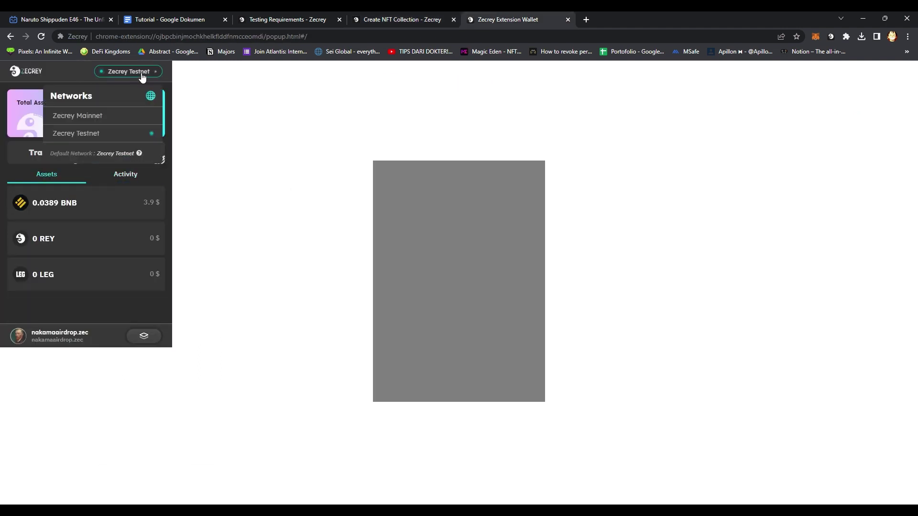
click(142, 74)
click(140, 335)
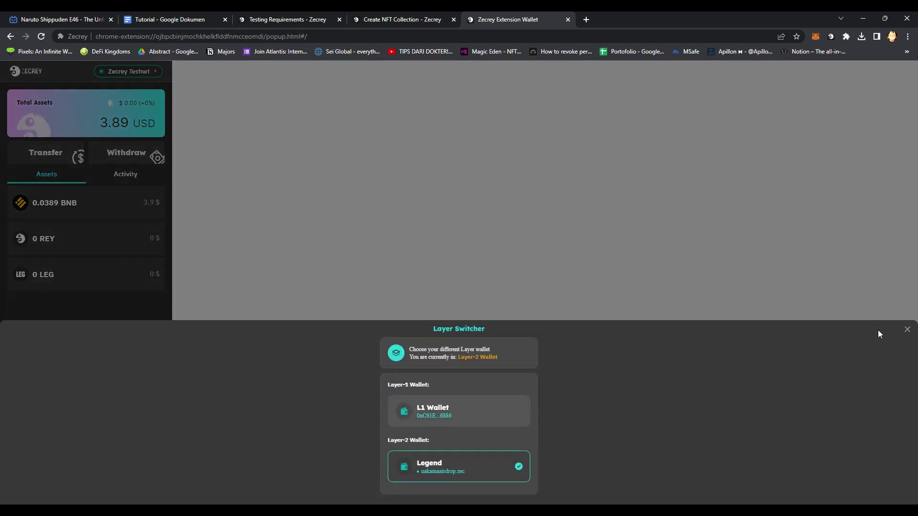
click(907, 330)
click(265, 15)
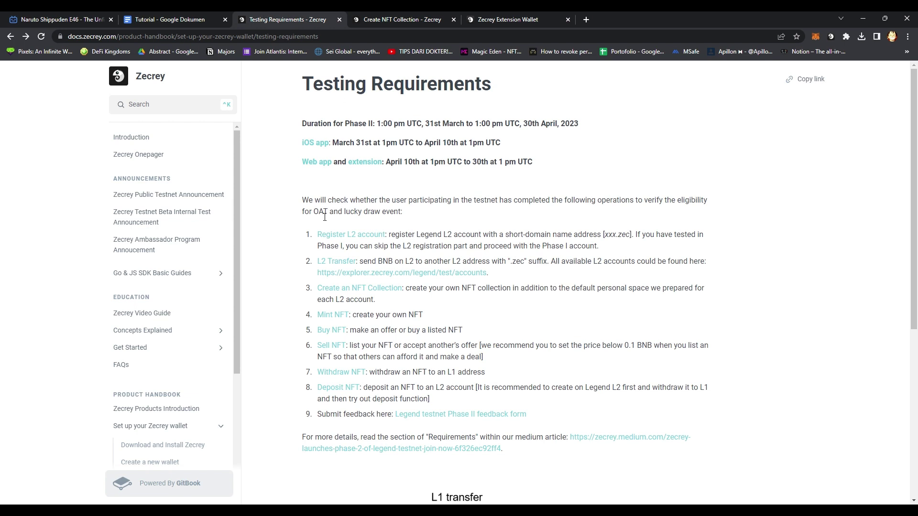
Open nftmarket.zecrey.com in a new tab and try connecting Zecrey Wallet (Extension).
middle_click(318, 165)
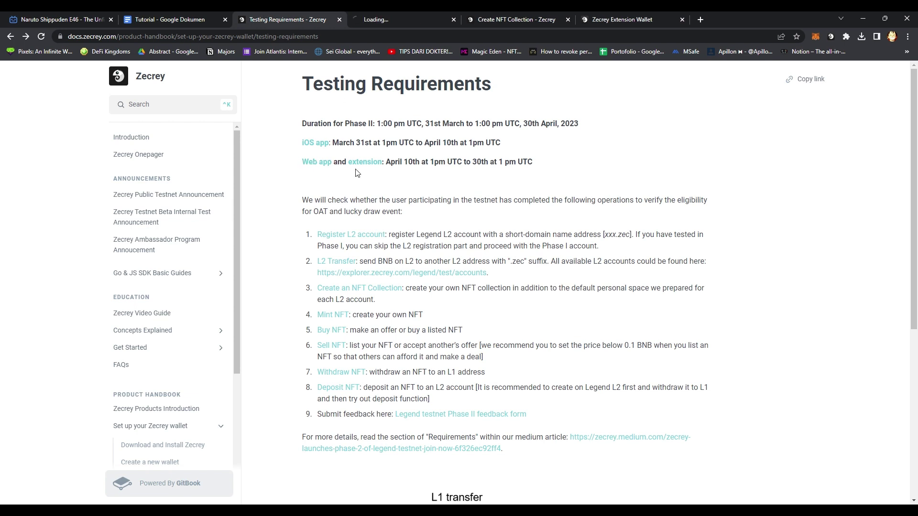
click(402, 19)
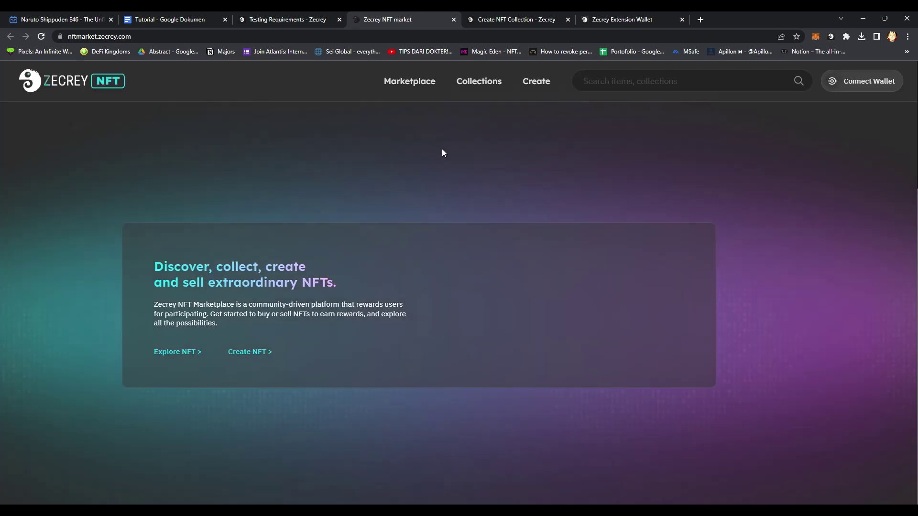
click(862, 81)
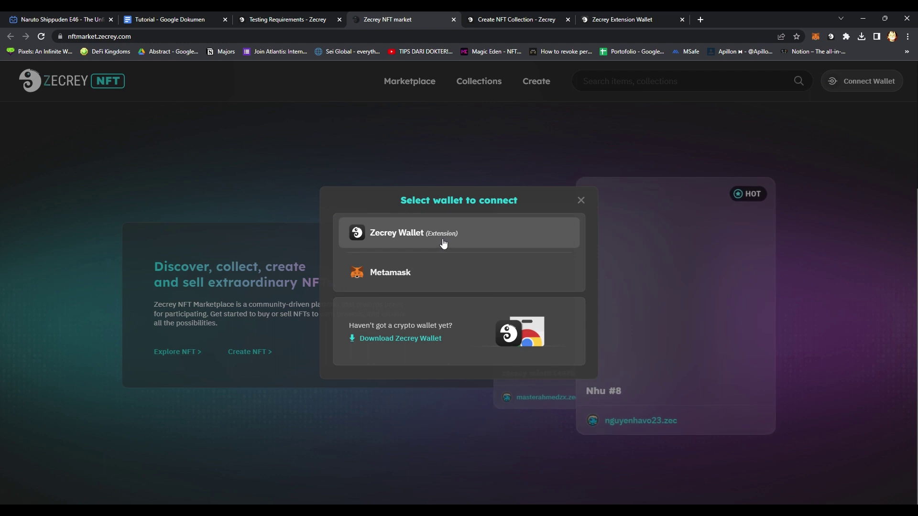
click(440, 243)
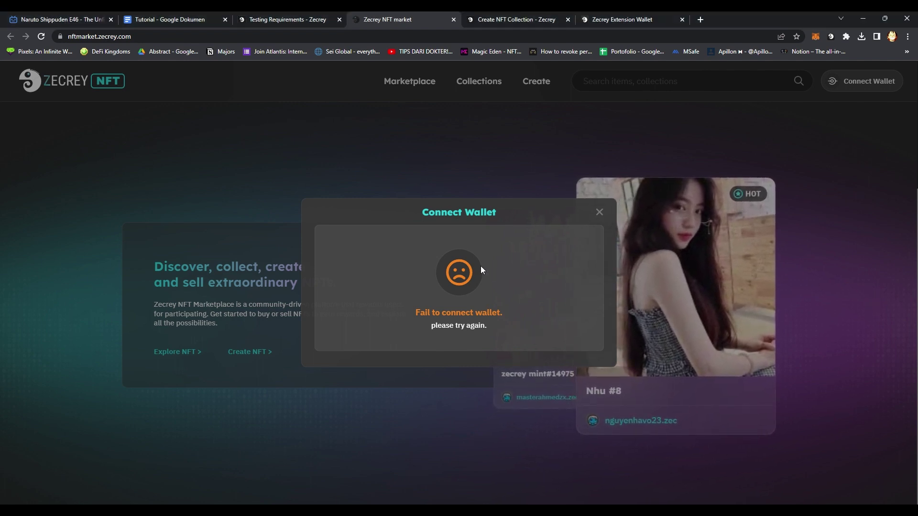
After the failed attempt, reload with F5 and connect Zecrey Wallet (Extension) again.
key(F5)
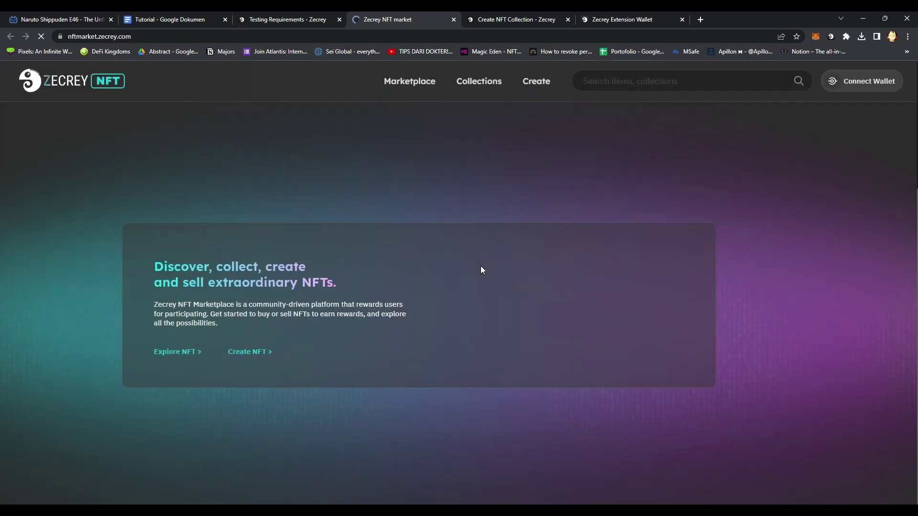
click(849, 89)
click(459, 241)
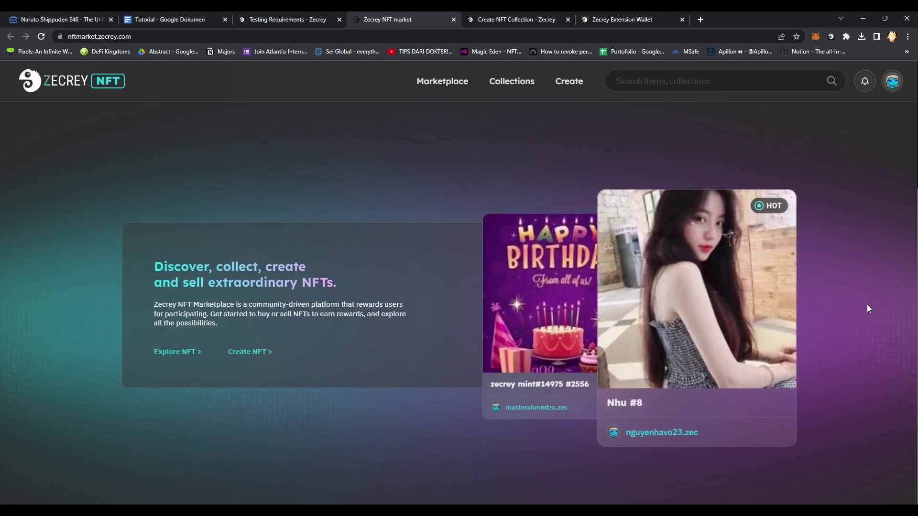
Open the marketplace's Create NFTs page and upload the NFT's image file.
click(506, 19)
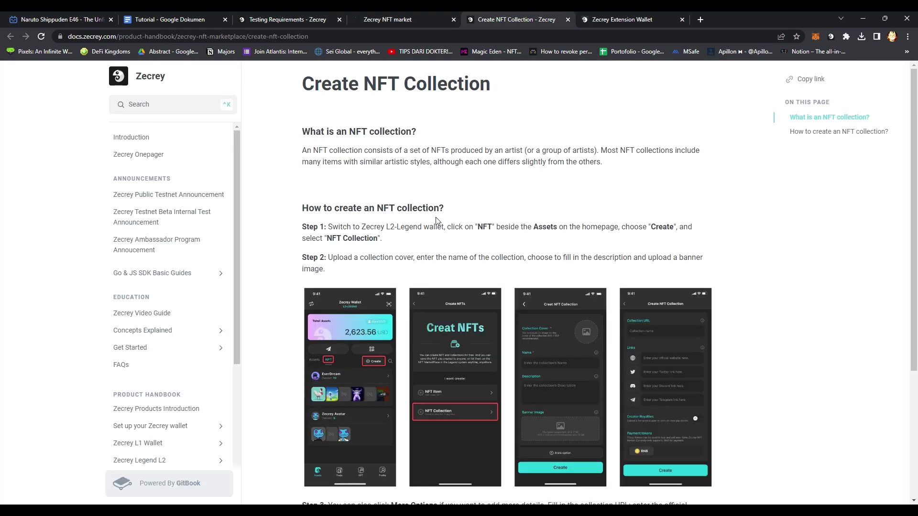
scroll(292, 229, down, 1)
click(406, 19)
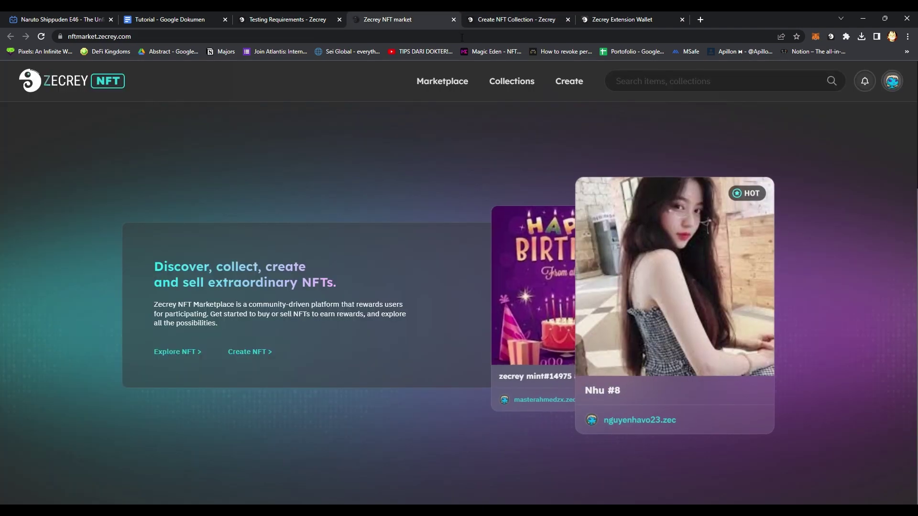
click(574, 85)
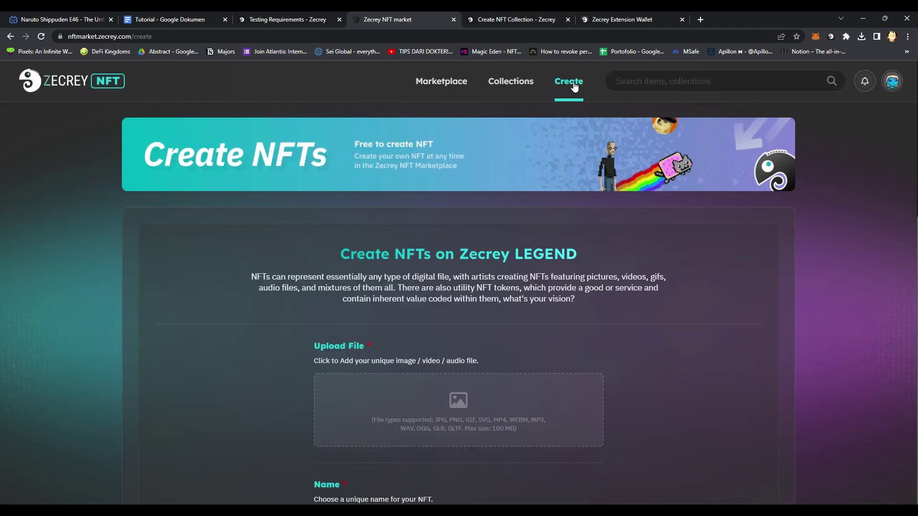
scroll(266, 288, down, 2)
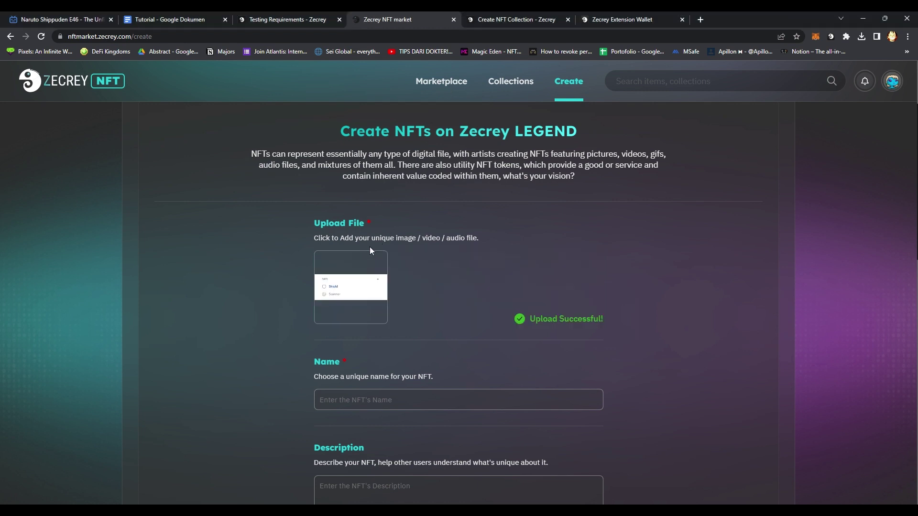
scroll(370, 247, down, 3)
Enter the NFT name 'Safety' and the description 'just safety being'.
click(381, 267)
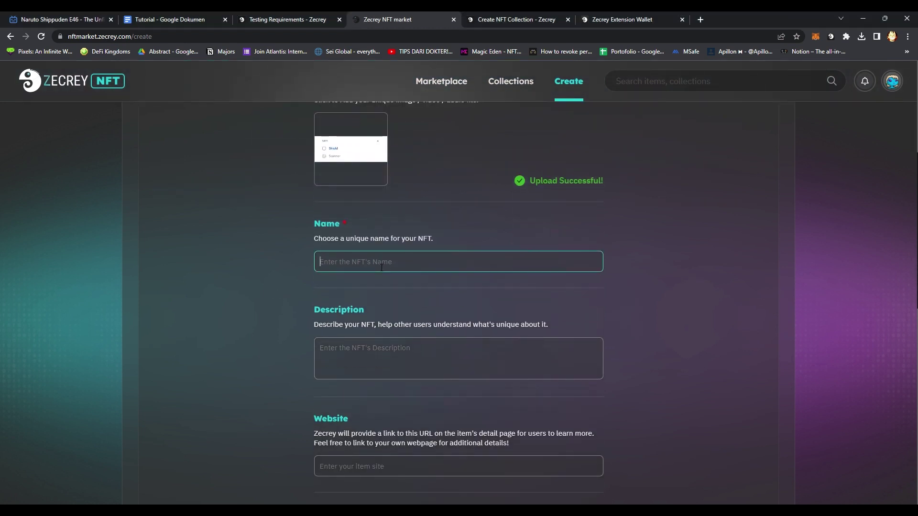
text(Safety)
click(404, 348)
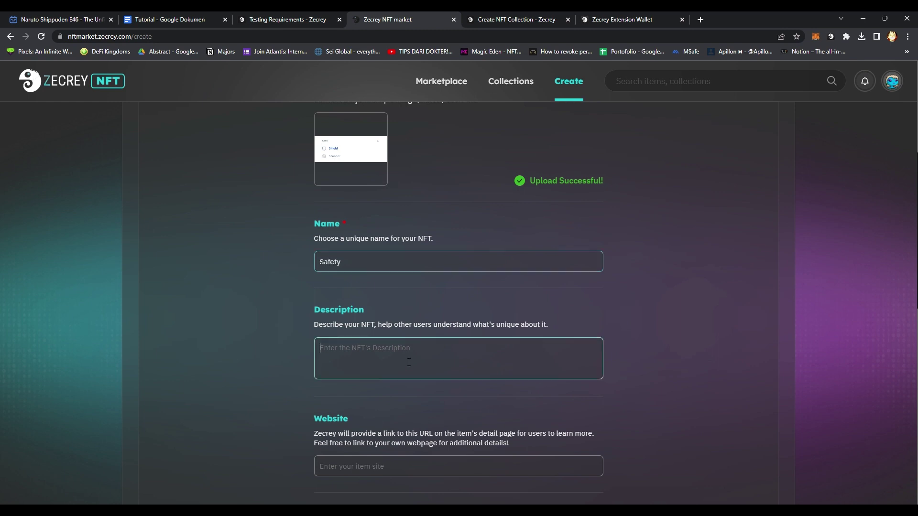
text(just safety being)
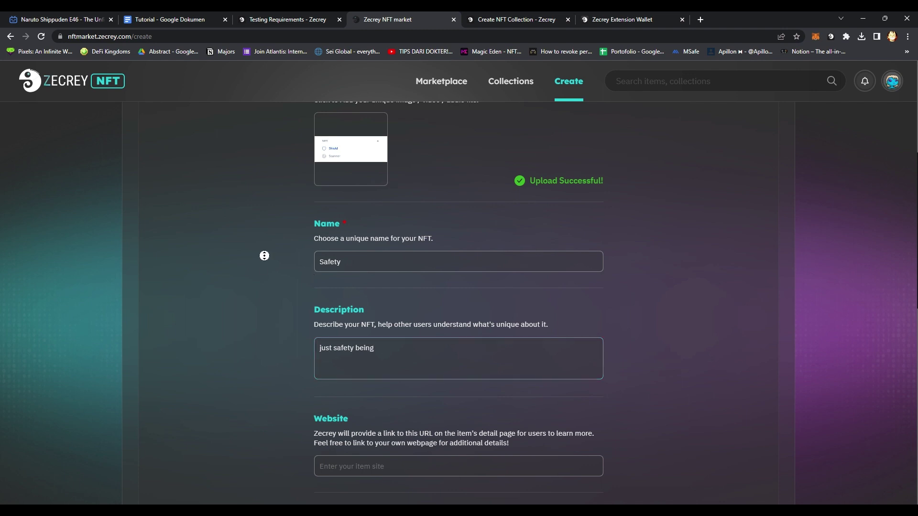
Submit the NFT with Create and confirm with 'Yes, Create'.
scroll(262, 256, down, 6)
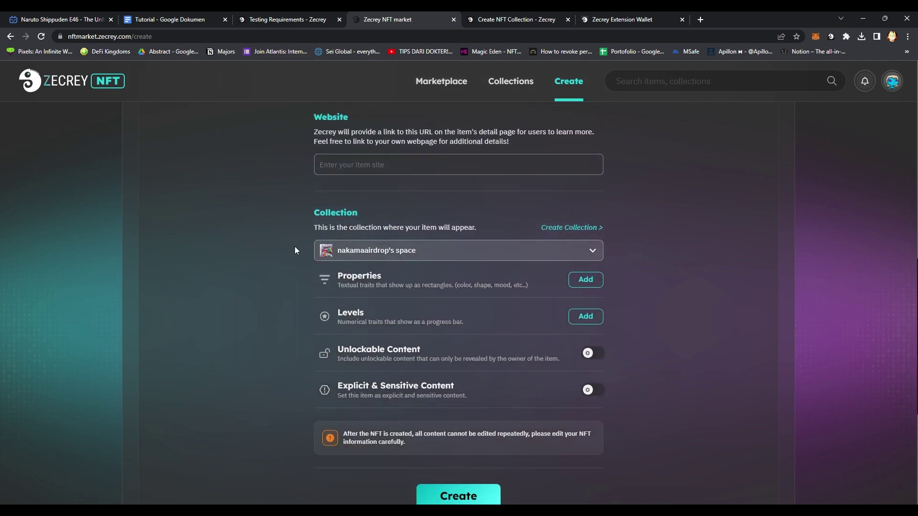
scroll(272, 254, down, 1)
scroll(275, 263, down, 1)
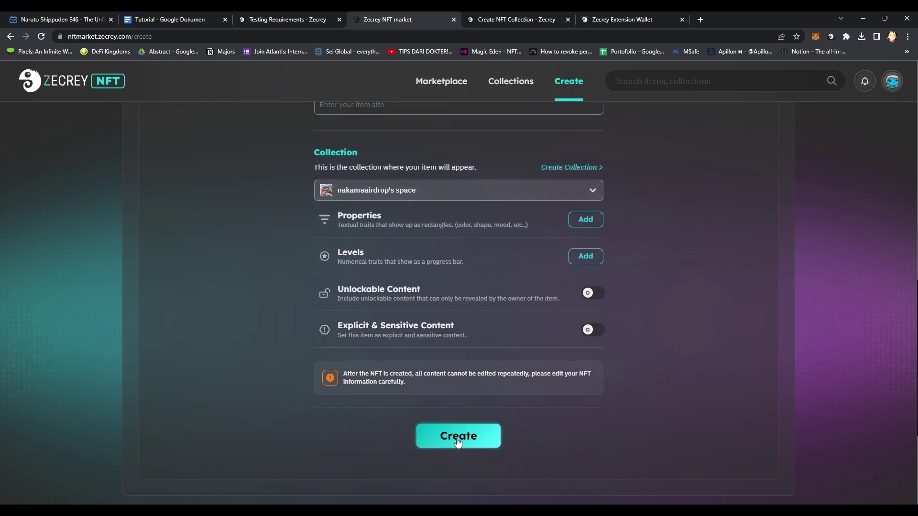
click(467, 438)
click(456, 372)
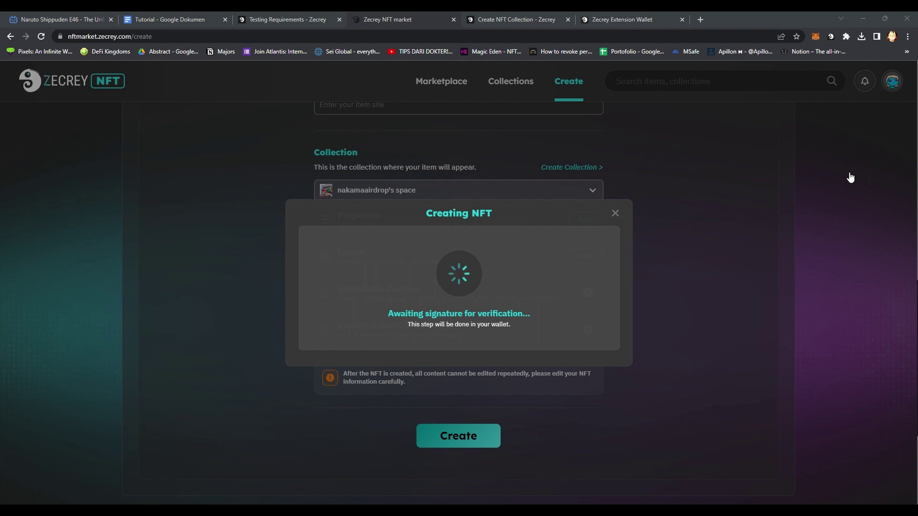
Connect the selected Zecrey wallet account to the NFT marketplace.
click(516, 14)
click(621, 19)
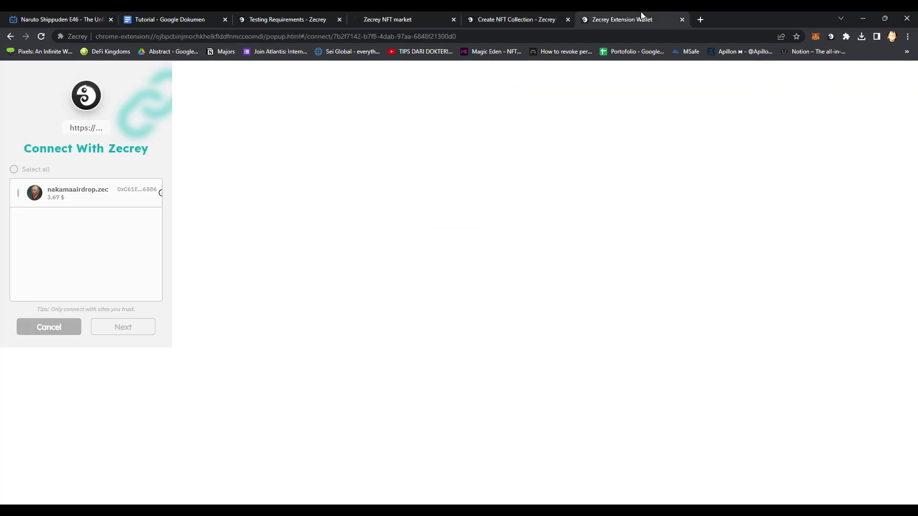
click(91, 193)
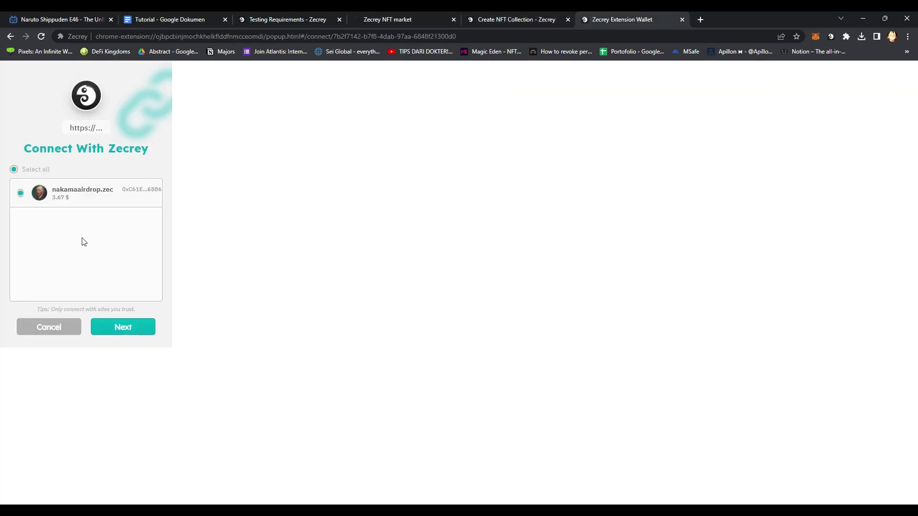
click(126, 328)
click(129, 344)
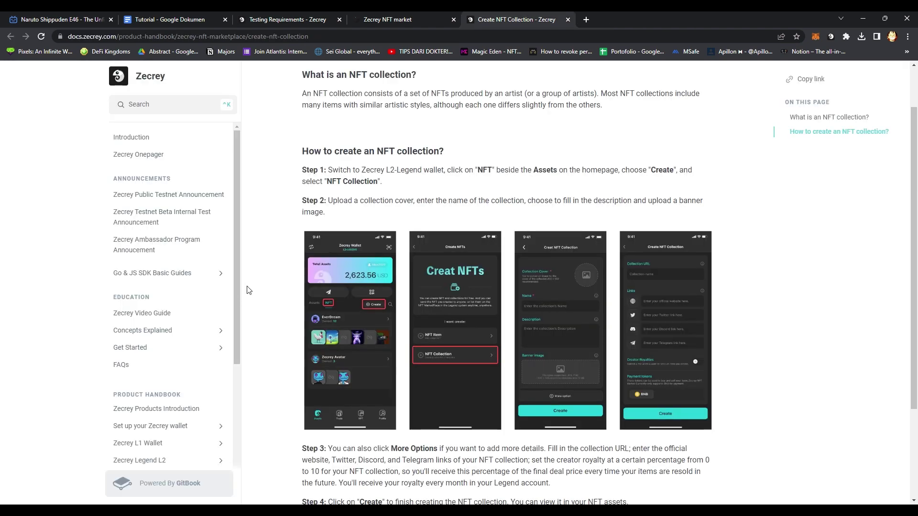
Return to the NFT creation form and check the wallet balance in the account panel.
click(414, 12)
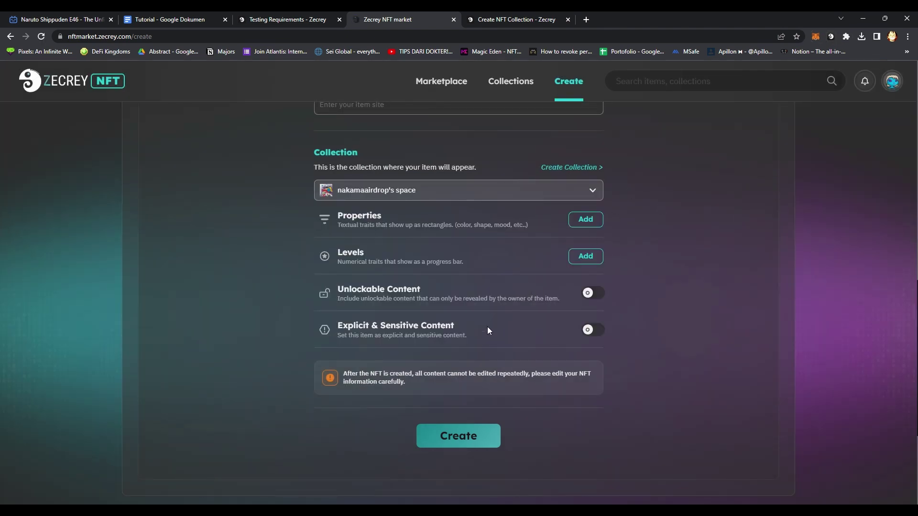
click(892, 79)
click(683, 141)
scroll(343, 359, up, 15)
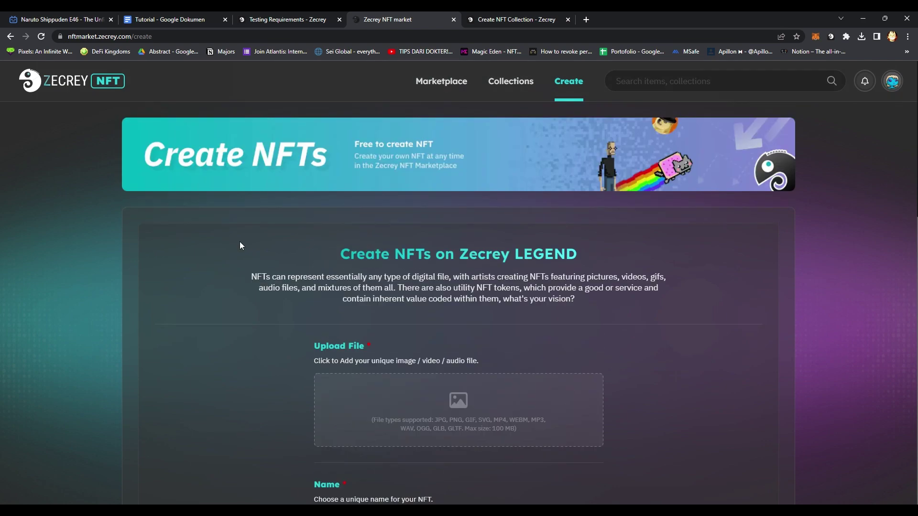
Upload the NFT image file again in the Upload File area.
scroll(242, 251, down, 15)
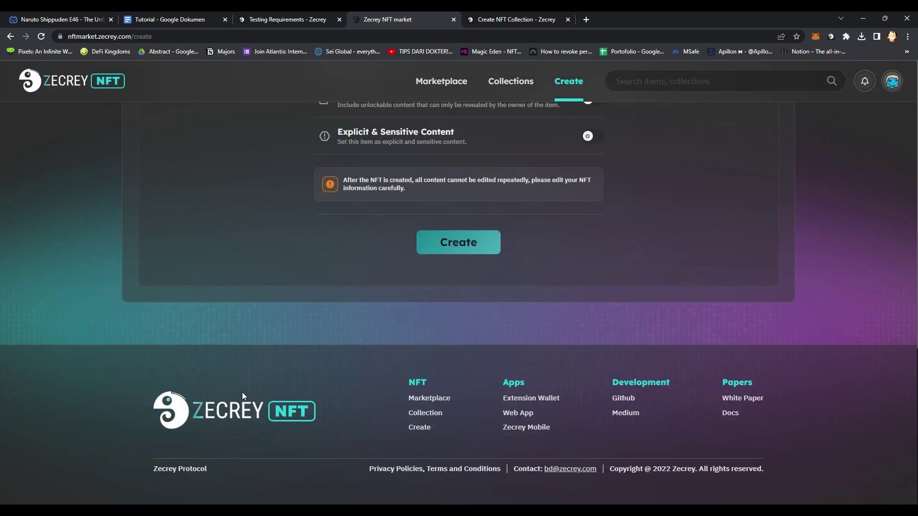
scroll(254, 368, up, 15)
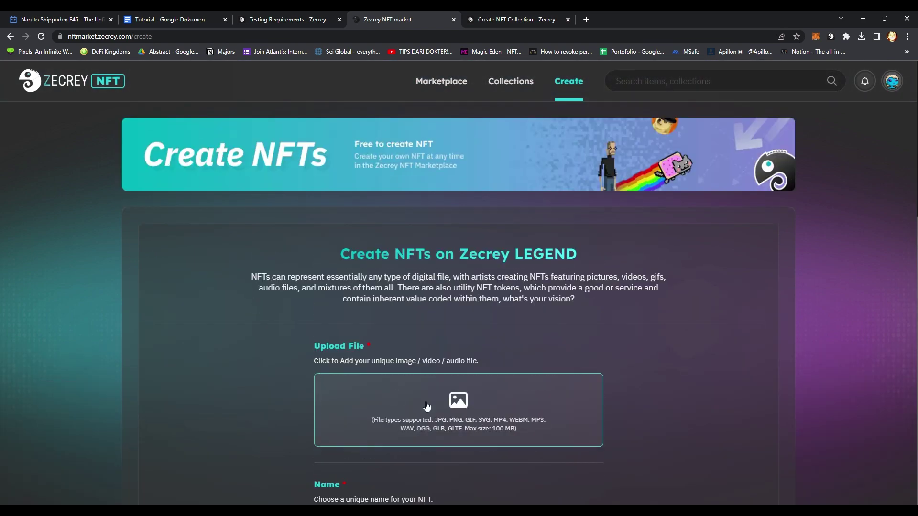
click(427, 406)
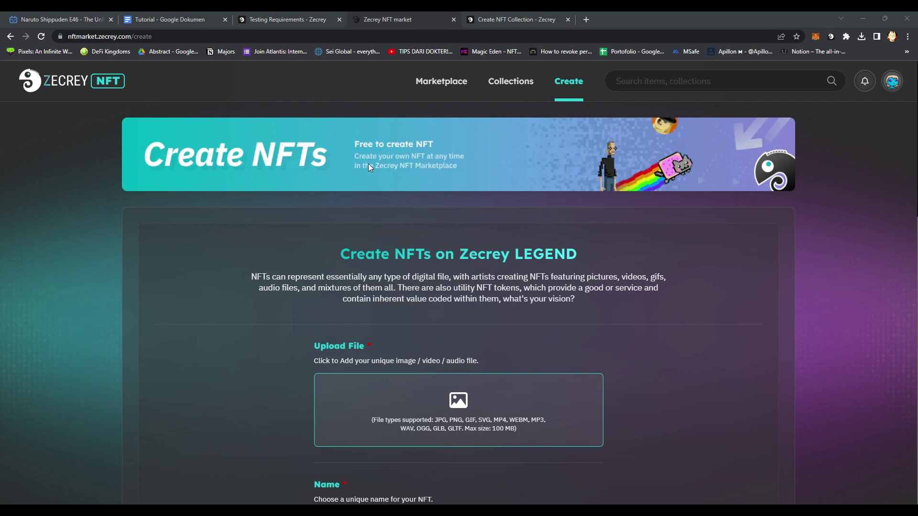
double_click(381, 256)
Enter the name 'safety' and the description 'just safety being'.
scroll(337, 268, down, 5)
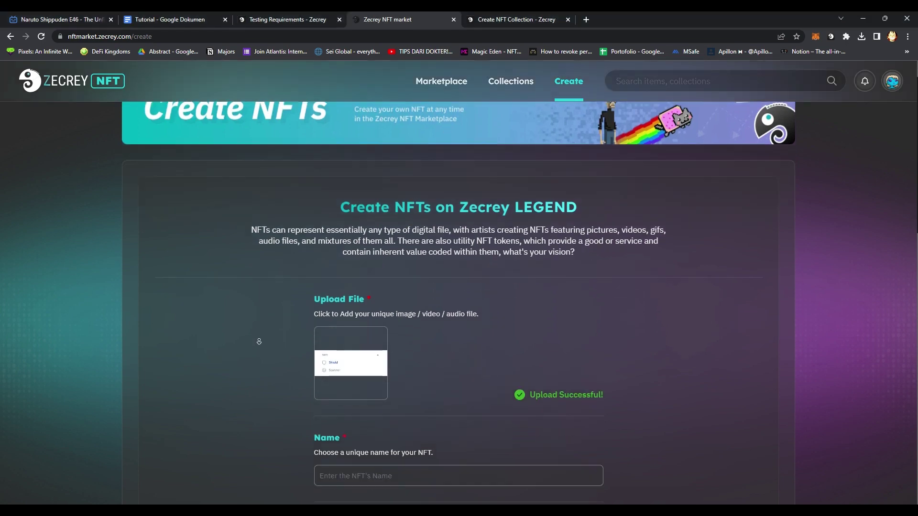
click(371, 264)
text(safety)
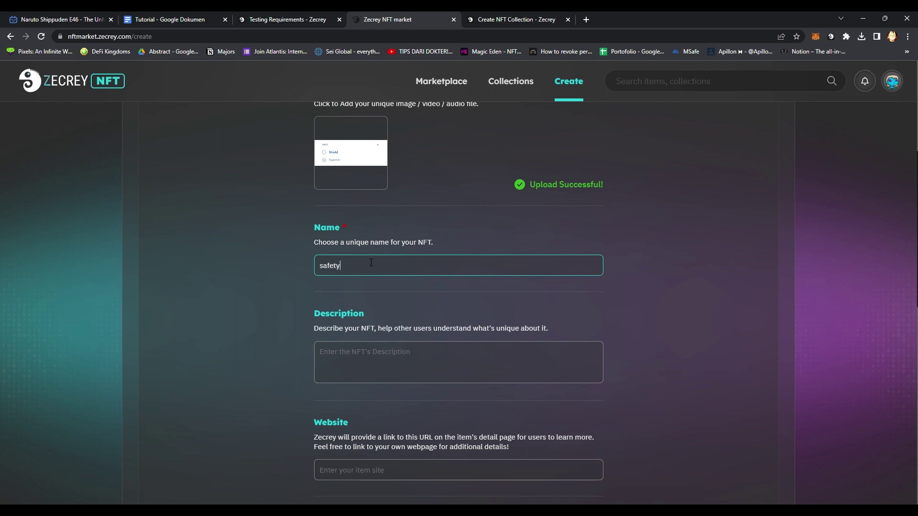
key(Tab)
text(just safety be)
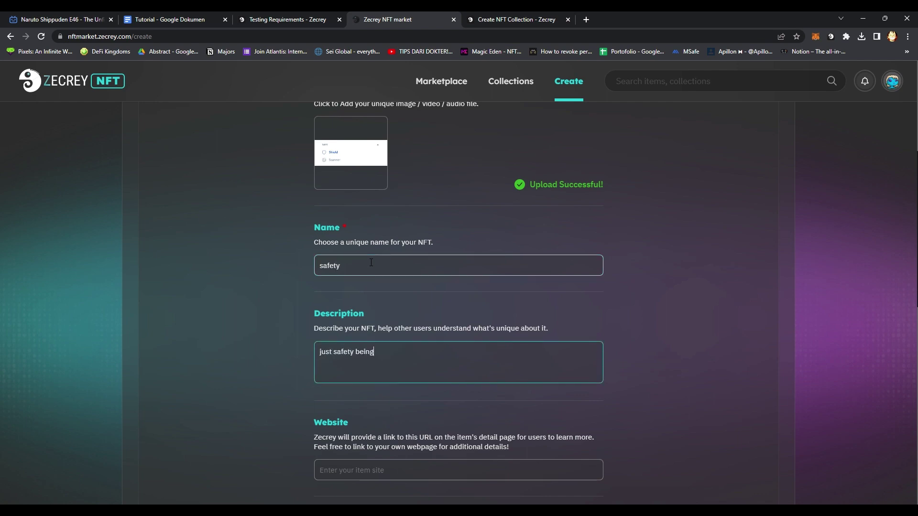
scroll(279, 324, down, 9)
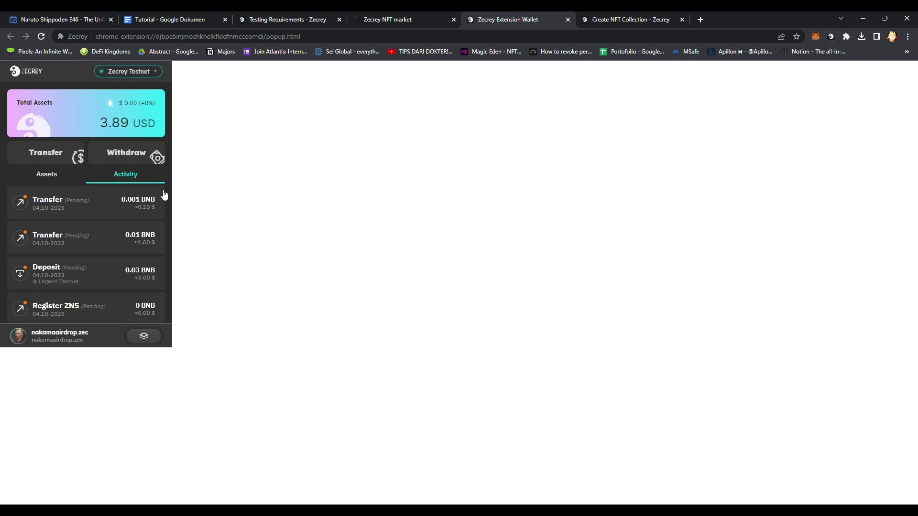
Create the safety NFT, confirm the Mint NFT request in the wallet, and open safety #0.
click(410, 15)
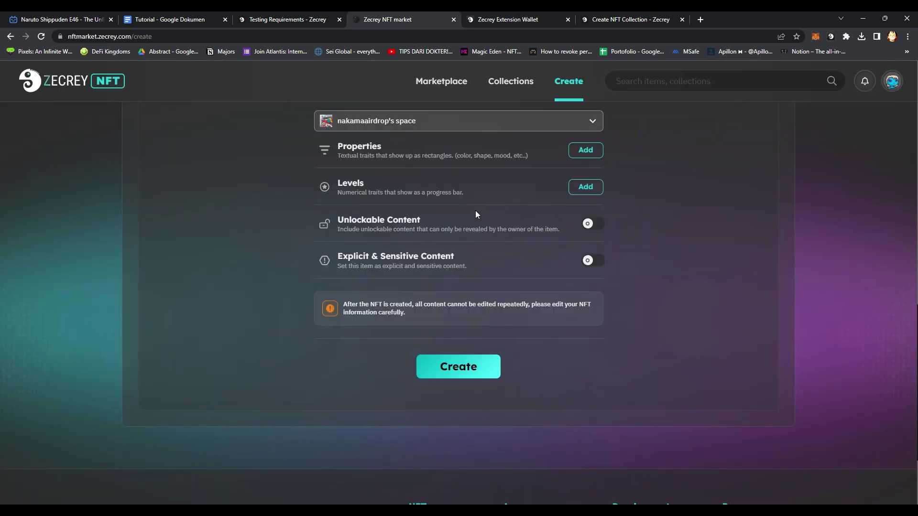
click(476, 371)
click(475, 373)
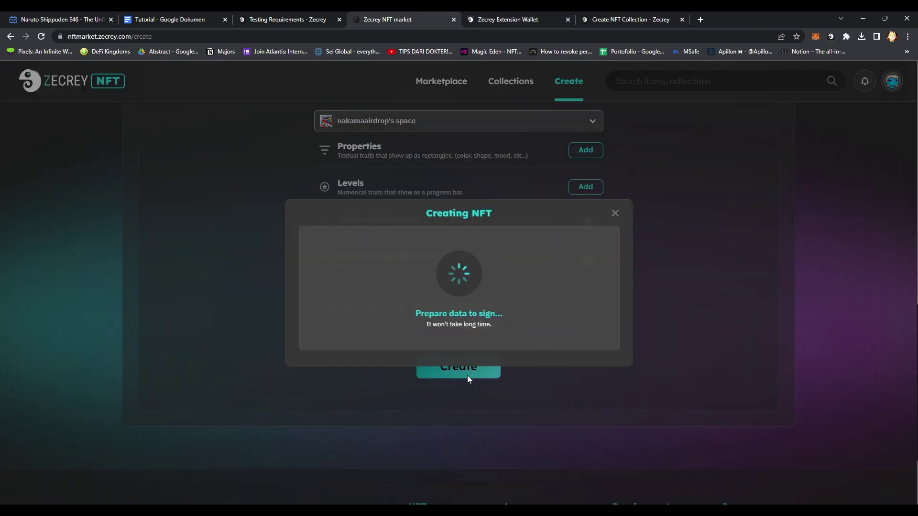
click(511, 21)
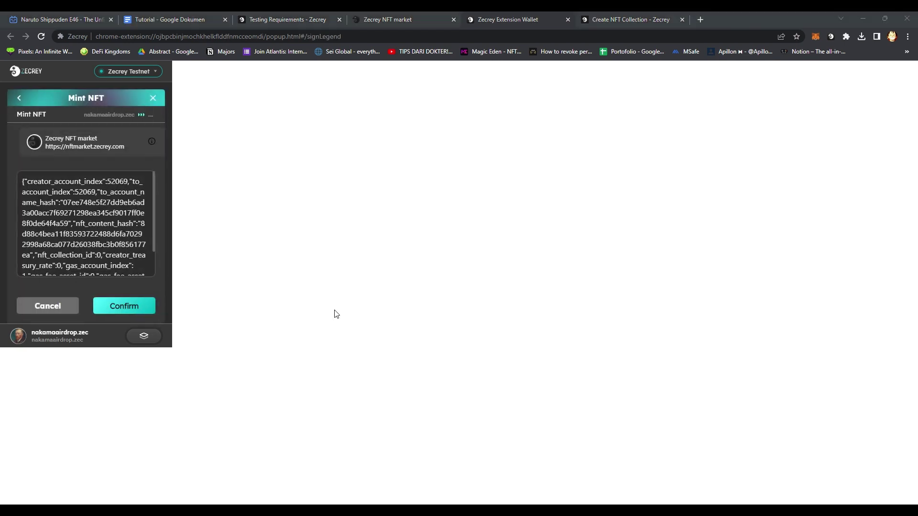
click(119, 307)
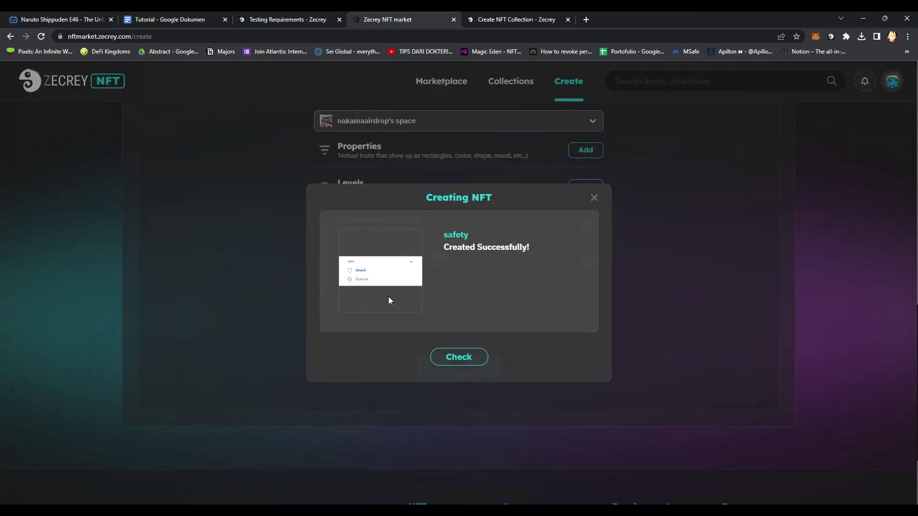
click(466, 359)
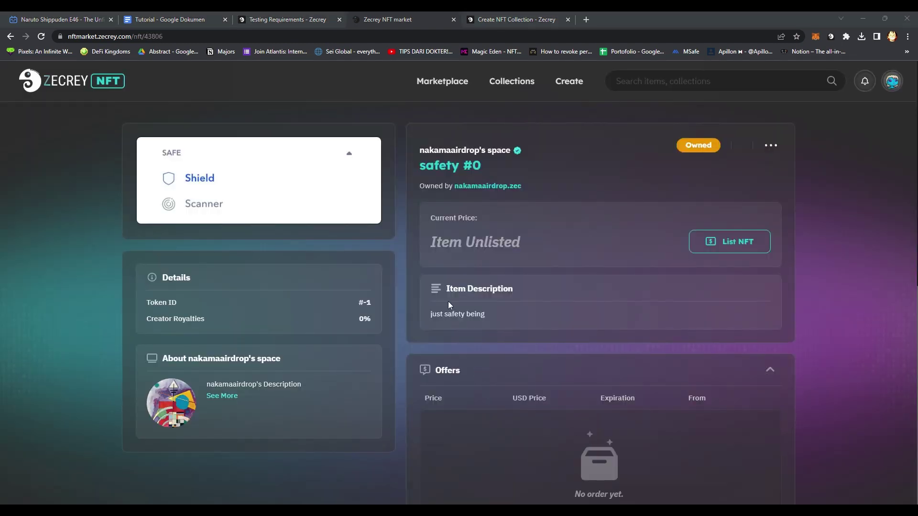
Return to the safety #0 page, start listing it, and unlock the wallet with the account password.
click(494, 14)
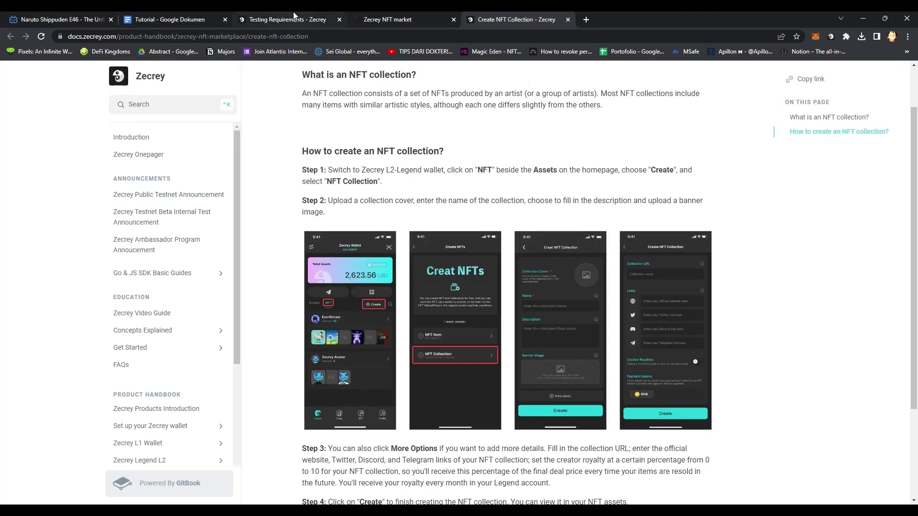
click(293, 15)
click(392, 19)
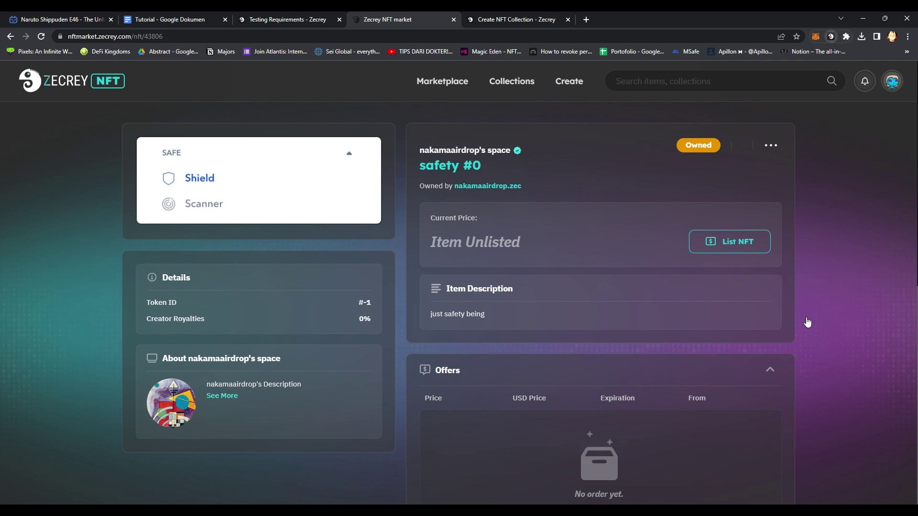
click(721, 248)
click(132, 211)
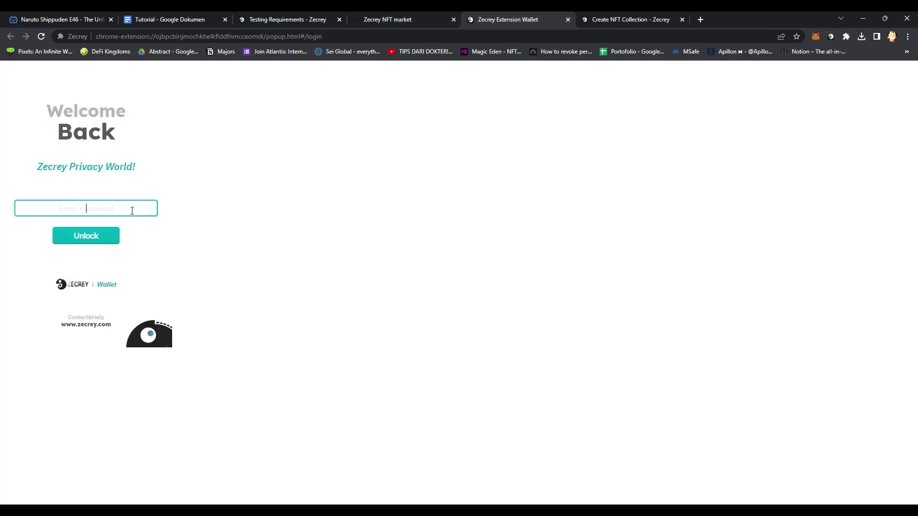
text(••••••••••)
key(Return)
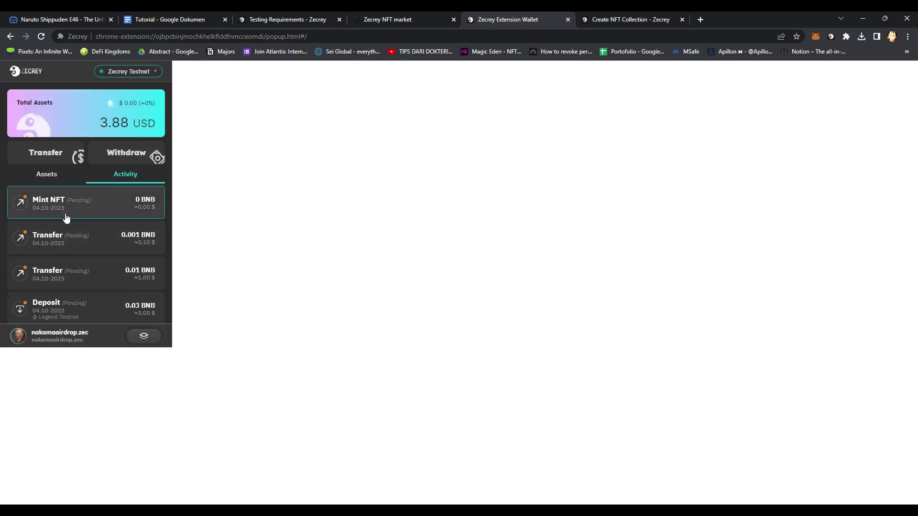
Verify the Mint NFT transaction shows as pending in wallet activity, then return to the marketplace.
click(66, 217)
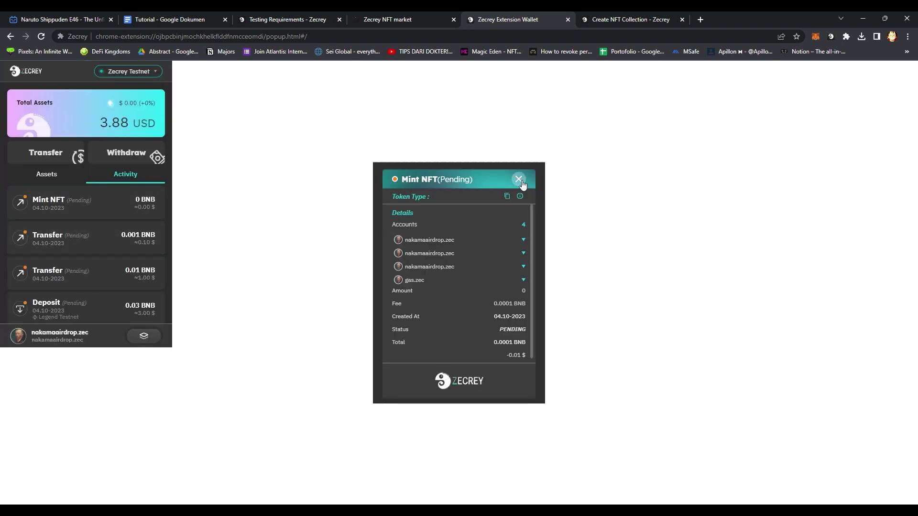
click(519, 179)
click(46, 174)
click(125, 174)
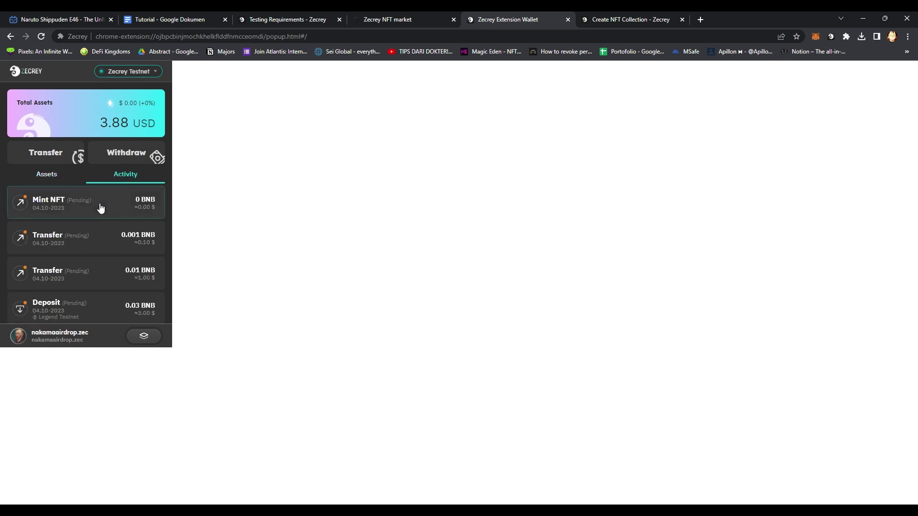
click(111, 210)
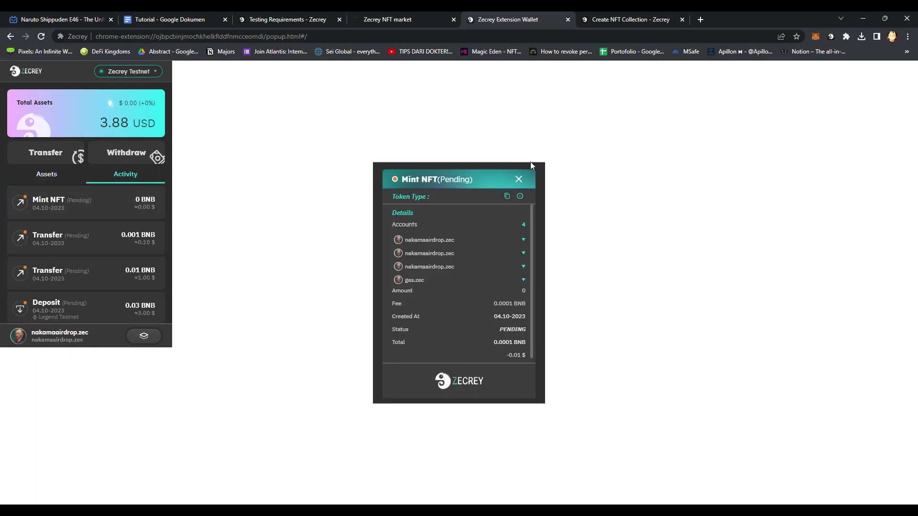
click(519, 180)
click(396, 19)
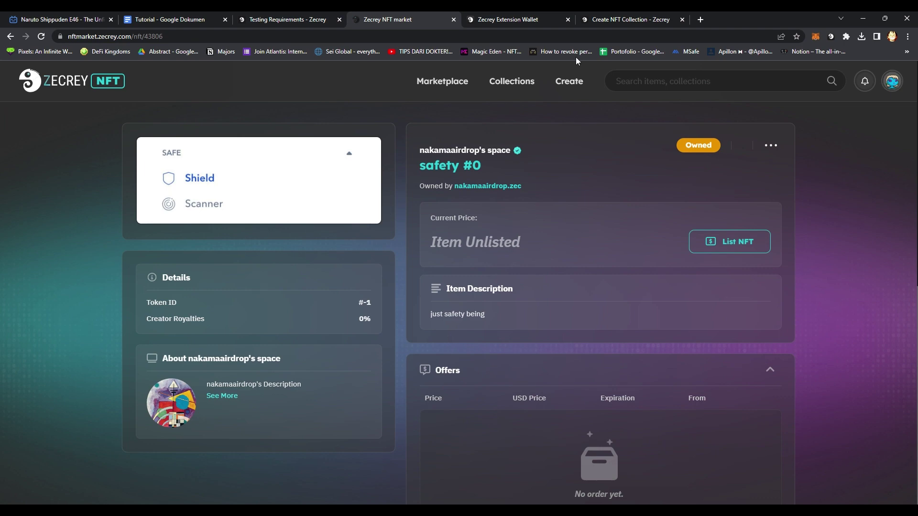
Skim the Create NFT Collection guide, close its tab, and bring back Testing Requirements.
click(630, 21)
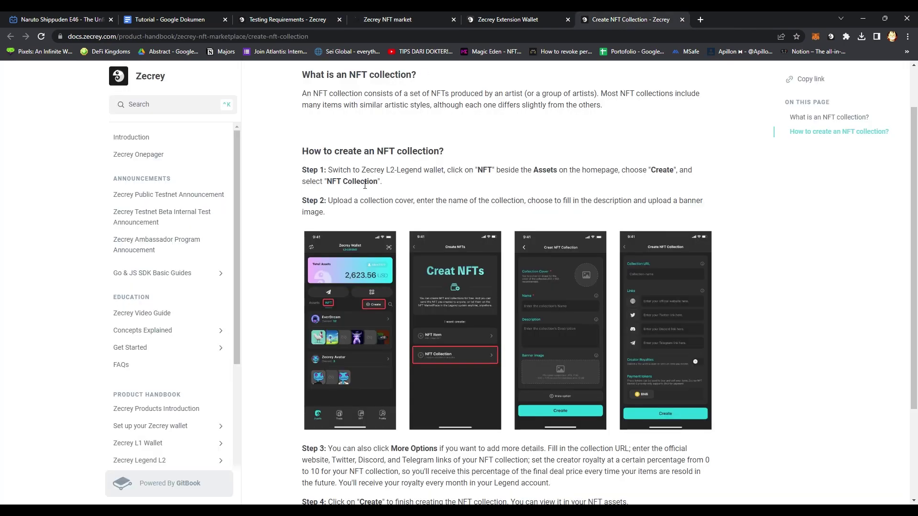
scroll(289, 187, down, 3)
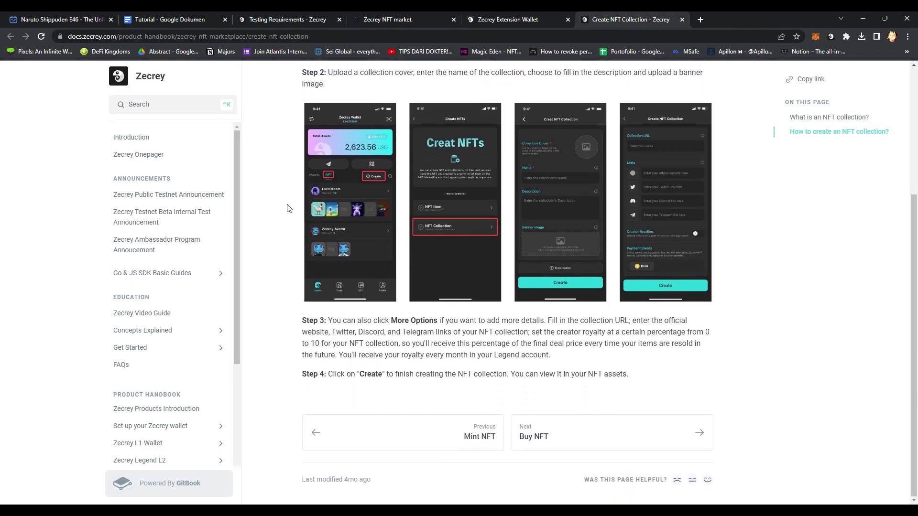
scroll(287, 208, up, 3)
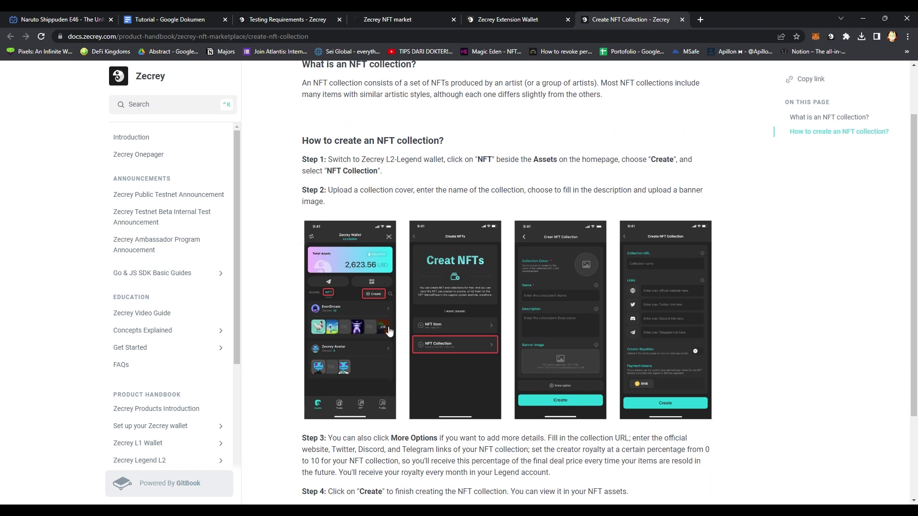
click(682, 20)
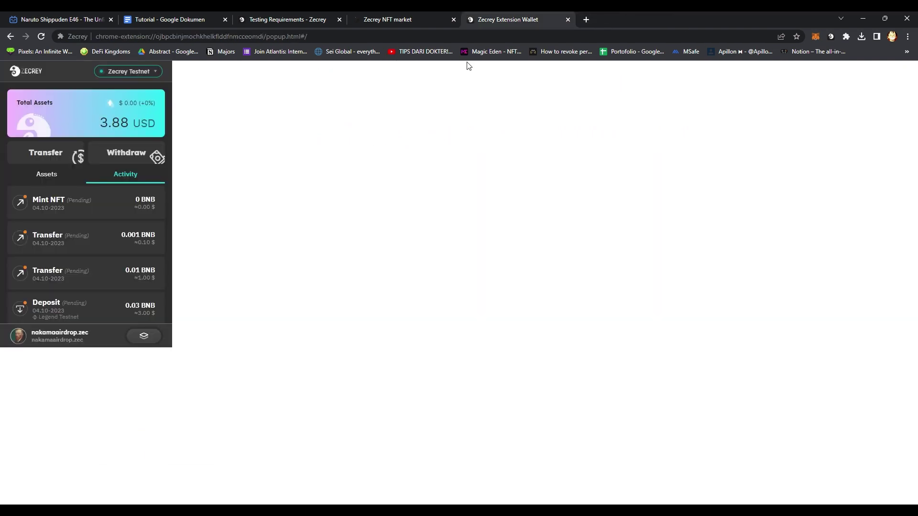
click(396, 14)
key(ctrl+Page_Up)
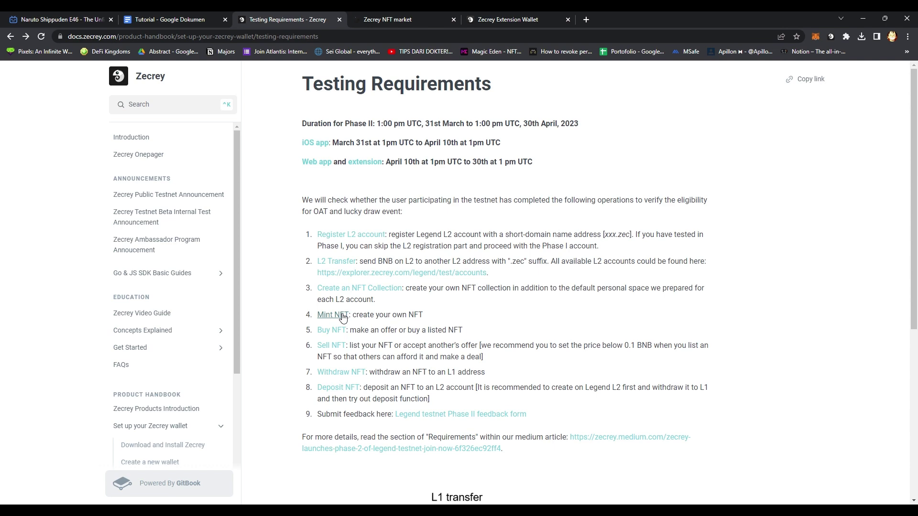
Open the Mint NFT guide in a new tab and read its Web App and Extension steps.
click(343, 317)
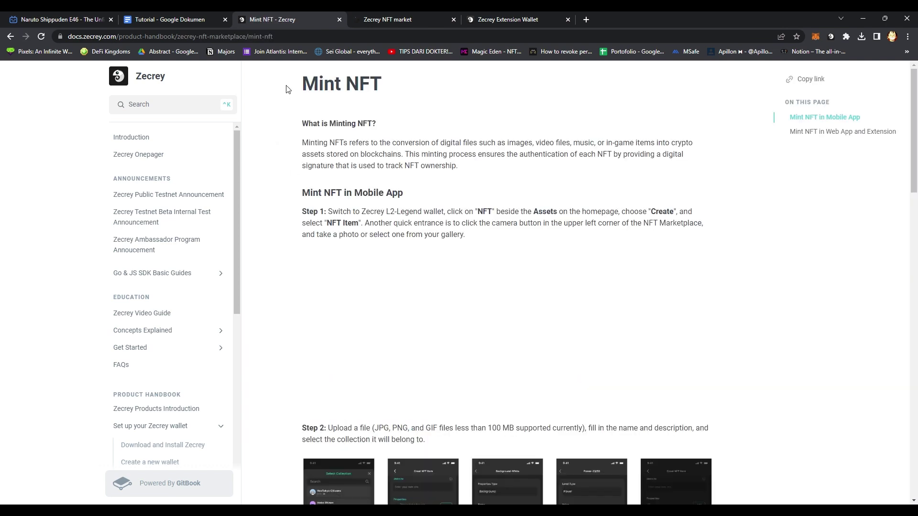
click(10, 36)
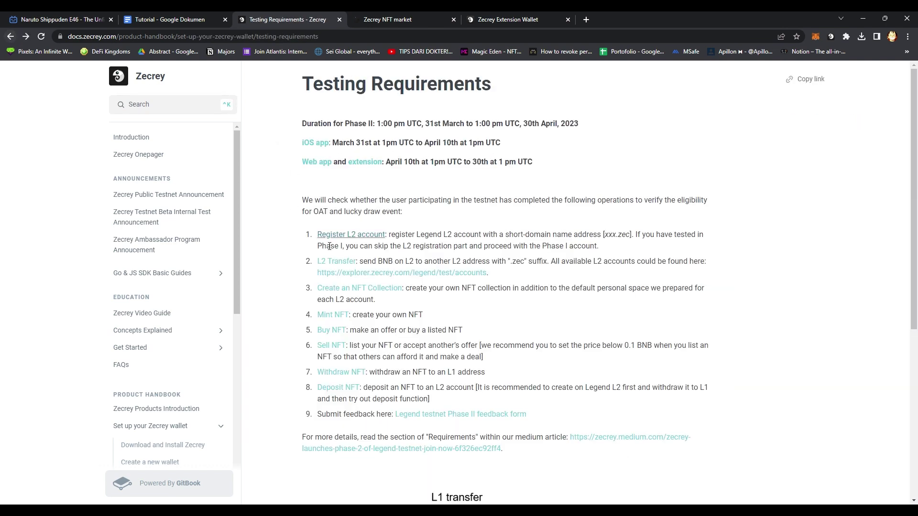
middle_click(334, 315)
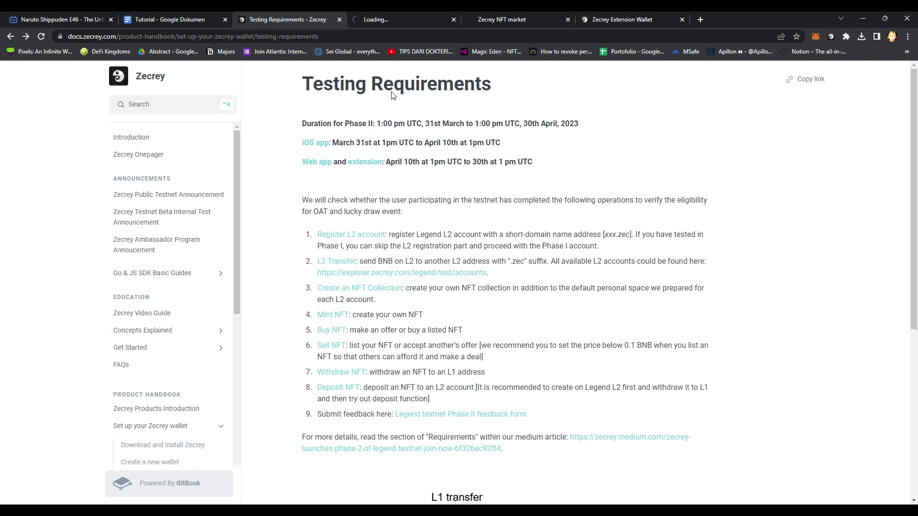
click(501, 19)
click(426, 20)
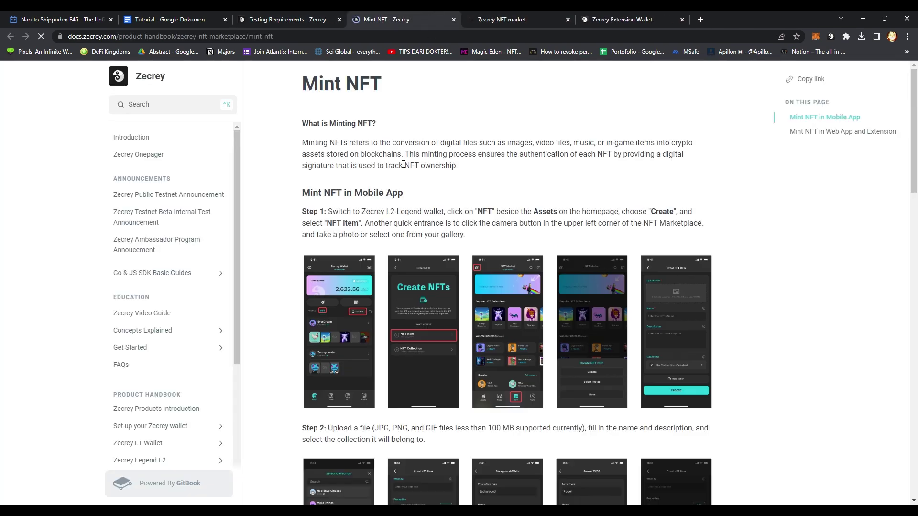
middle_click(280, 249)
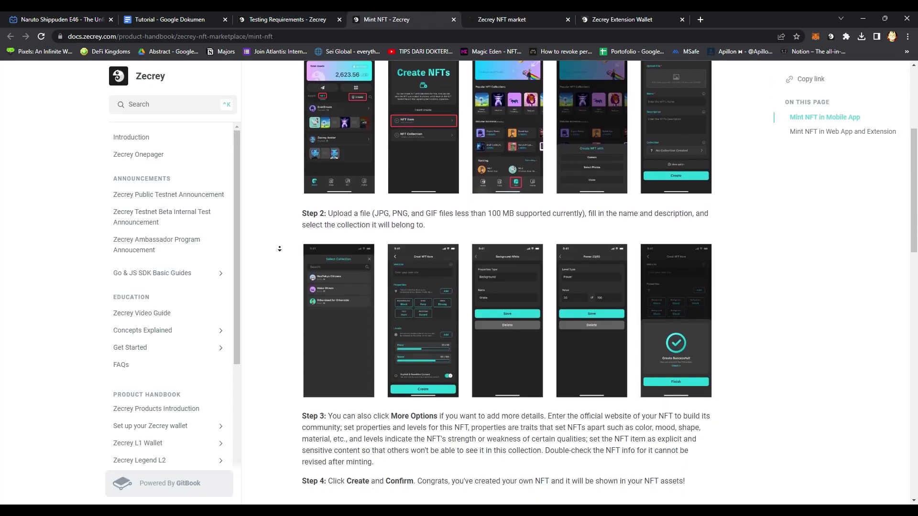
middle_click(274, 244)
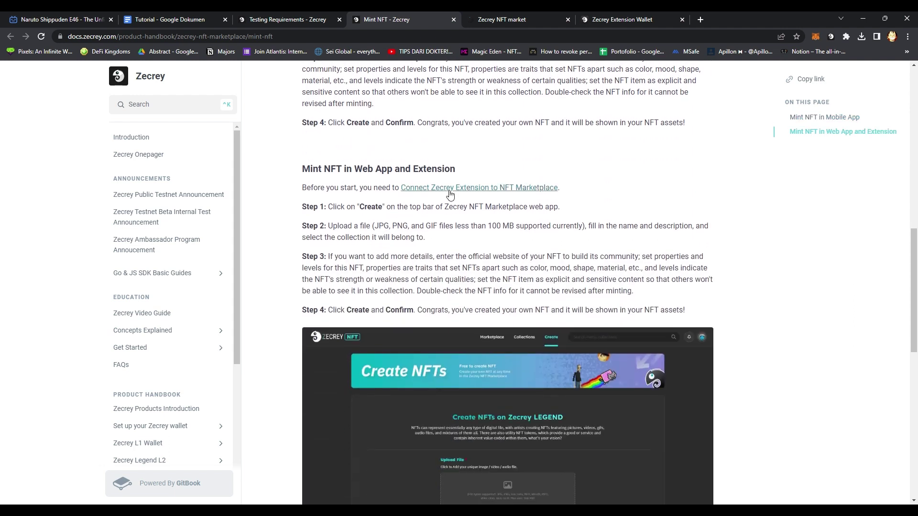
scroll(458, 181, down, 2)
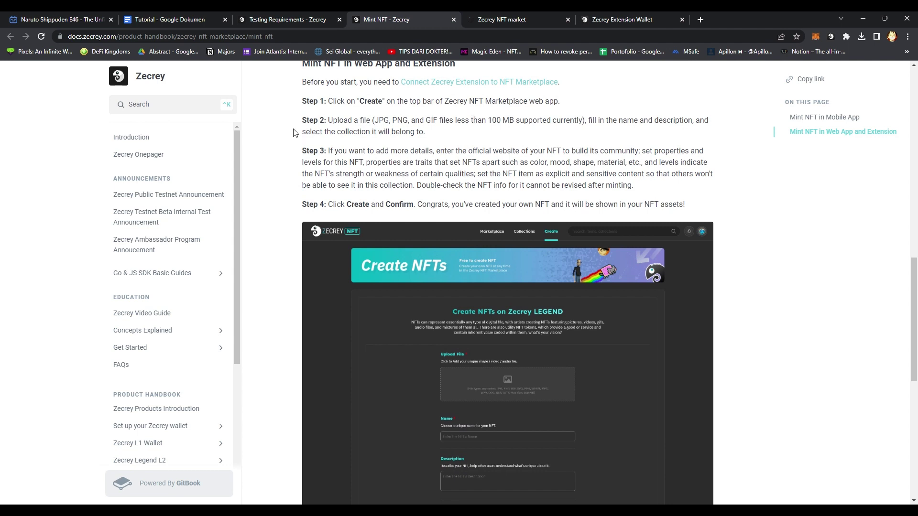
scroll(295, 148, down, 9)
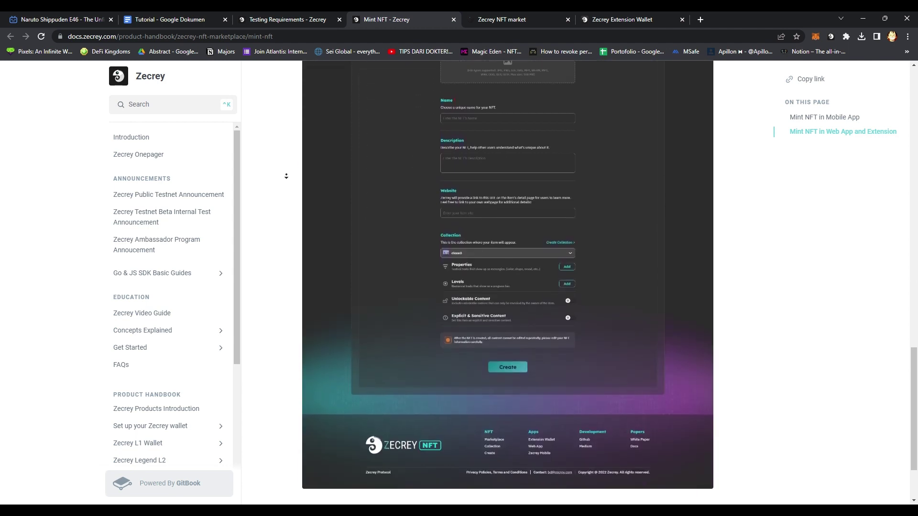
scroll(285, 162, up, 5)
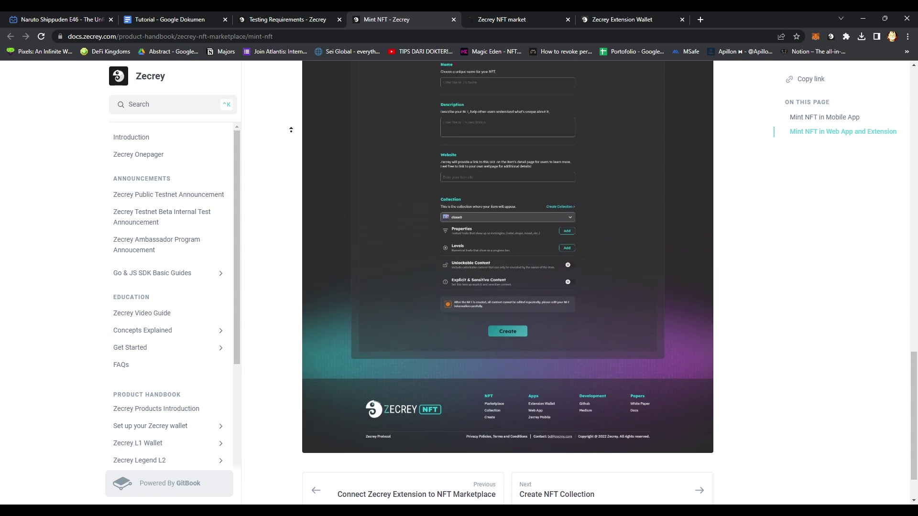
scroll(292, 143, up, 2)
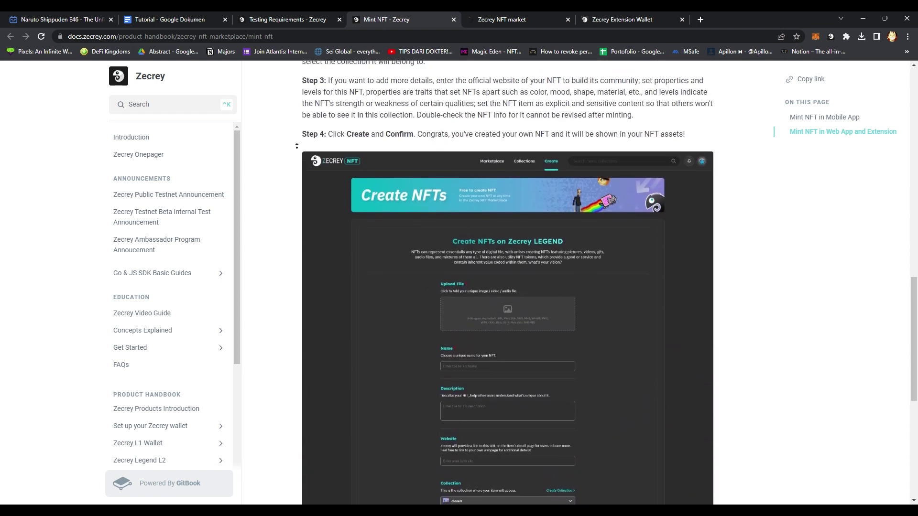
Reload the safety #0 page and browse the collections ranking and Create pages.
click(550, 19)
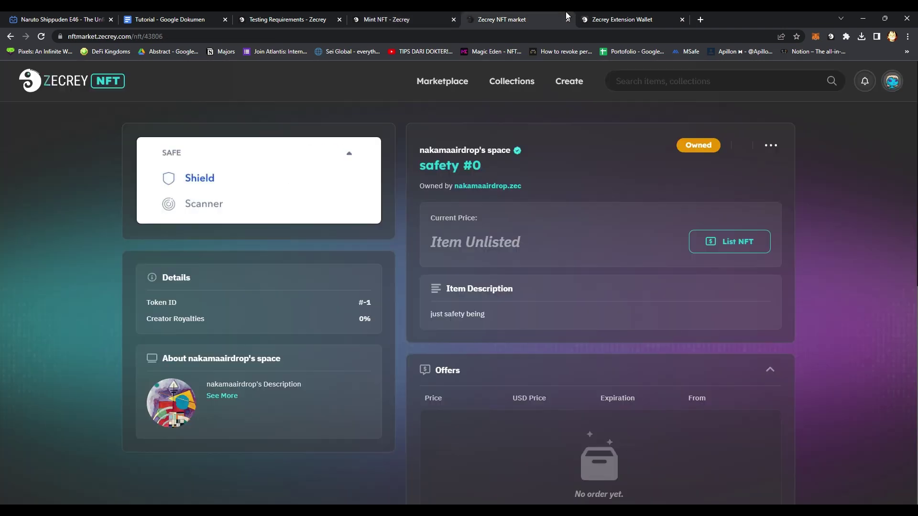
key(F5)
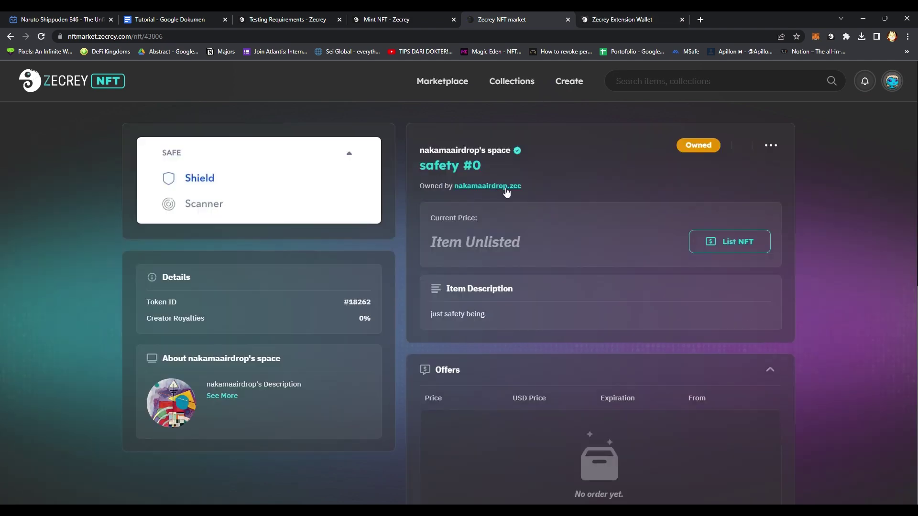
click(524, 91)
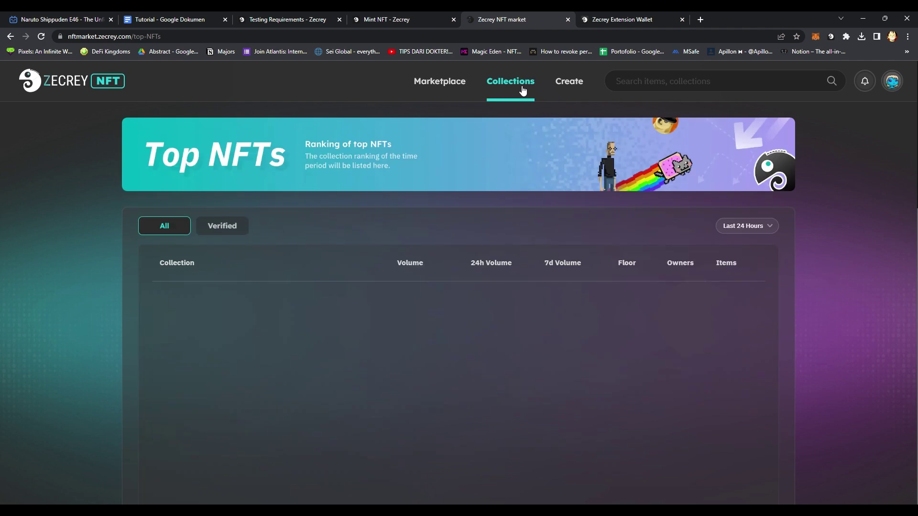
click(568, 85)
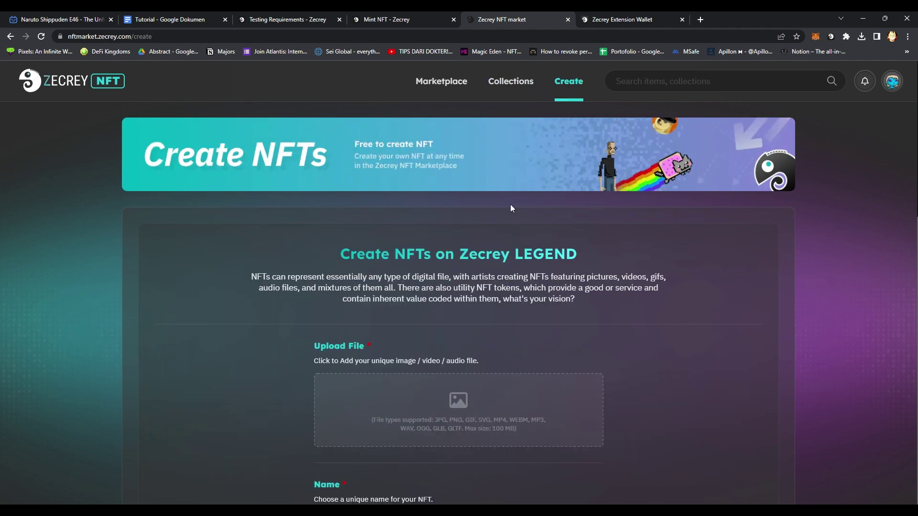
Open the account's default collection from the profile's collections list.
click(892, 81)
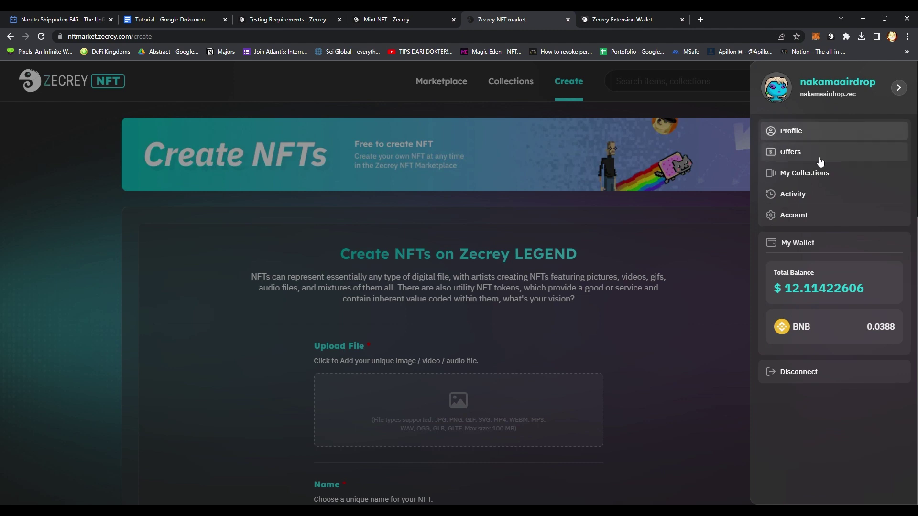
click(813, 173)
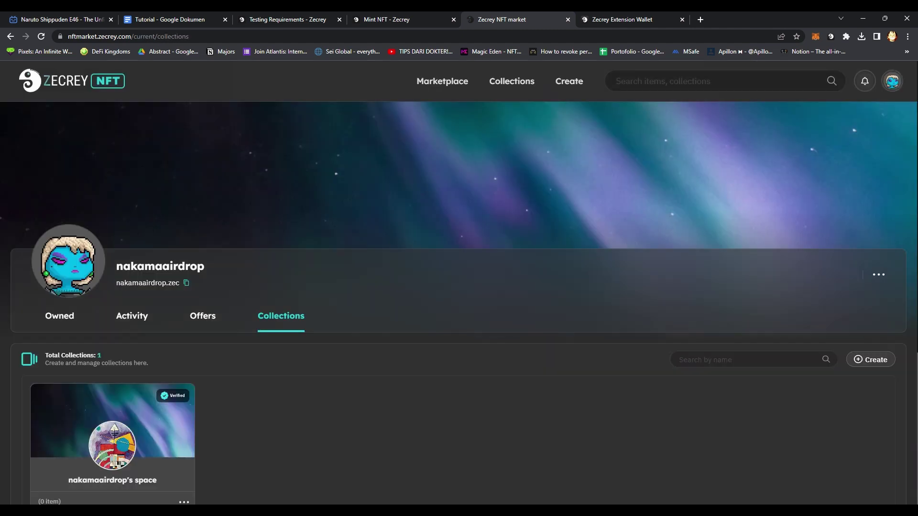
scroll(913, 277, down, 3)
click(185, 381)
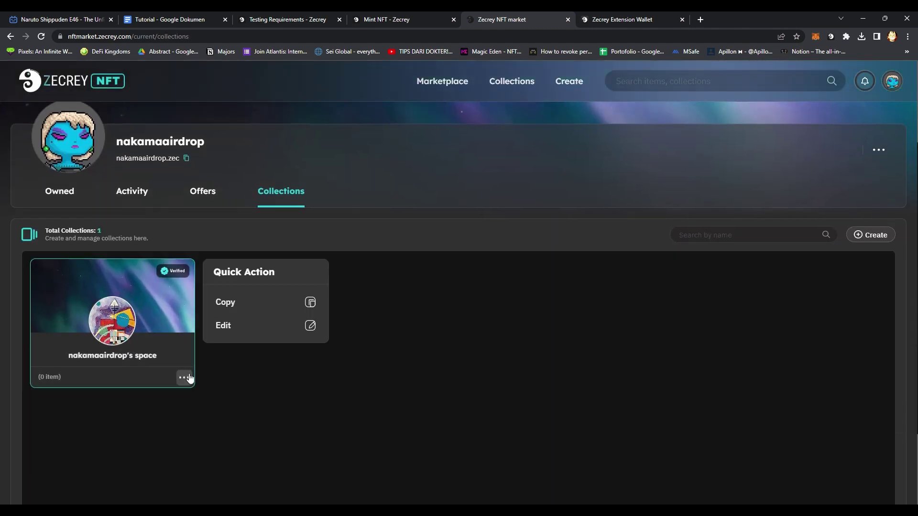
click(152, 315)
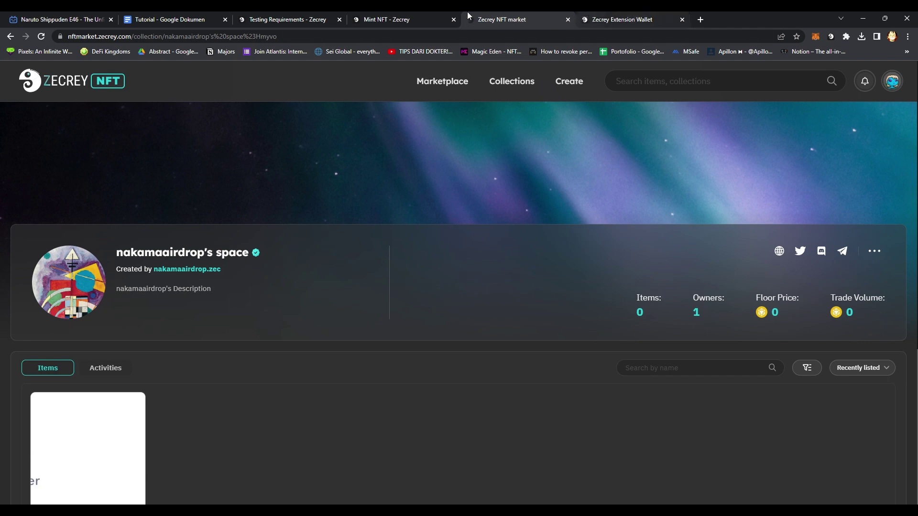
Open safety #0 from the default collection, review it, then go to the Create NFTs page.
click(402, 14)
click(536, 15)
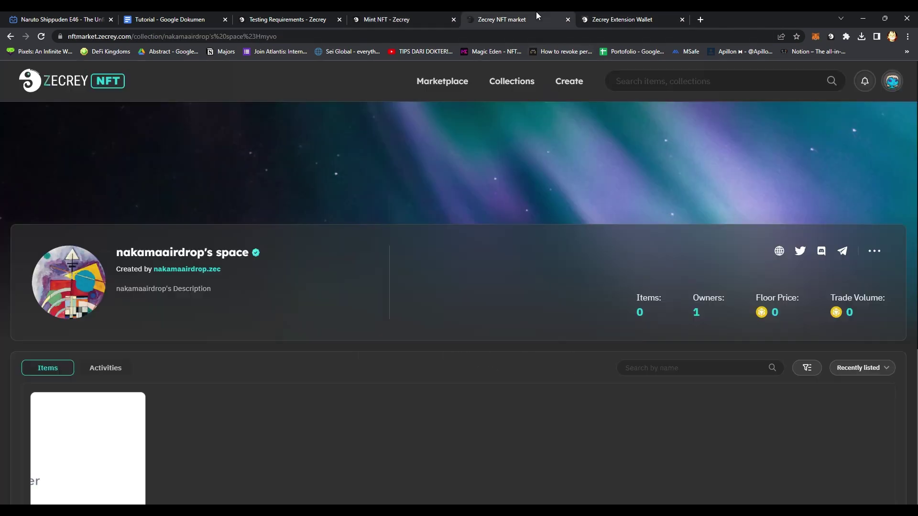
scroll(431, 268, down, 3)
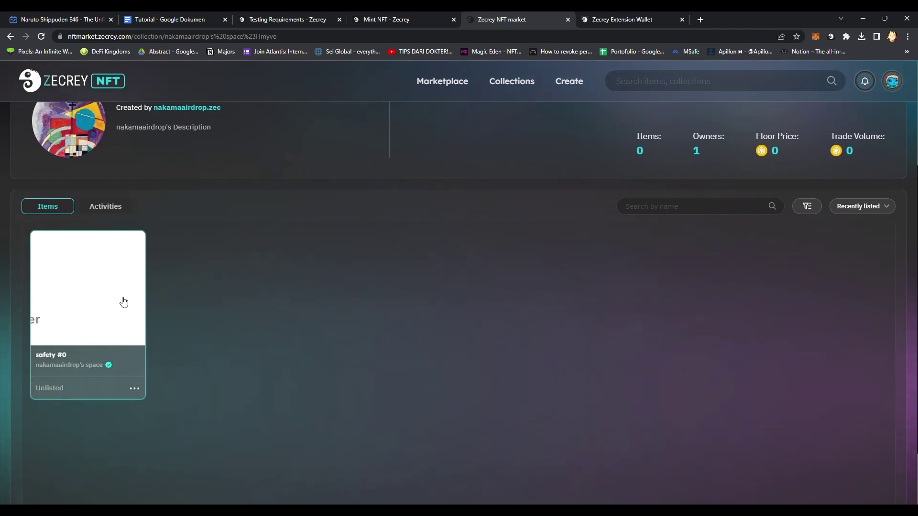
click(134, 388)
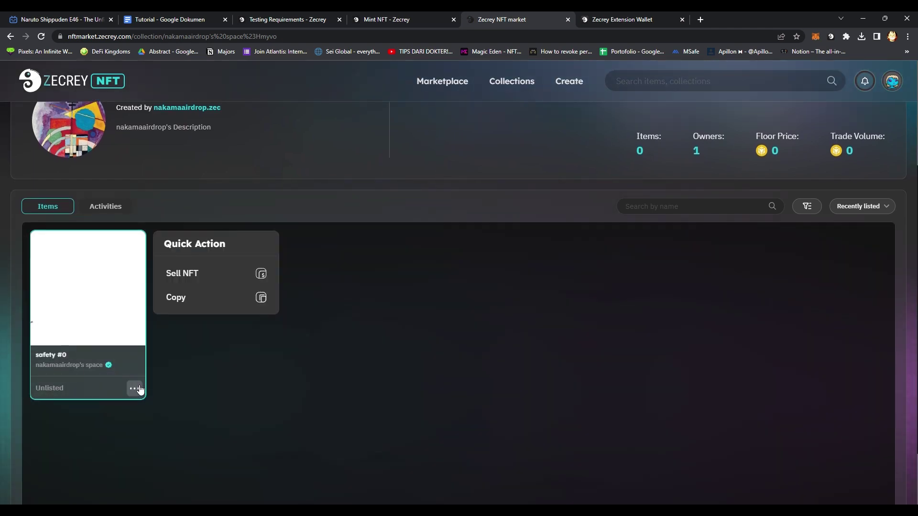
click(98, 366)
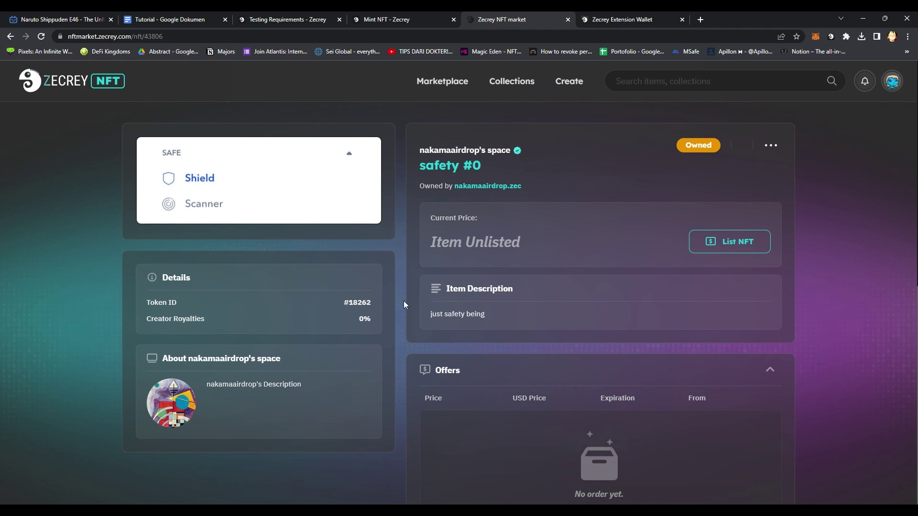
scroll(228, 398, down, 9)
scroll(401, 272, up, 4)
scroll(401, 271, up, 5)
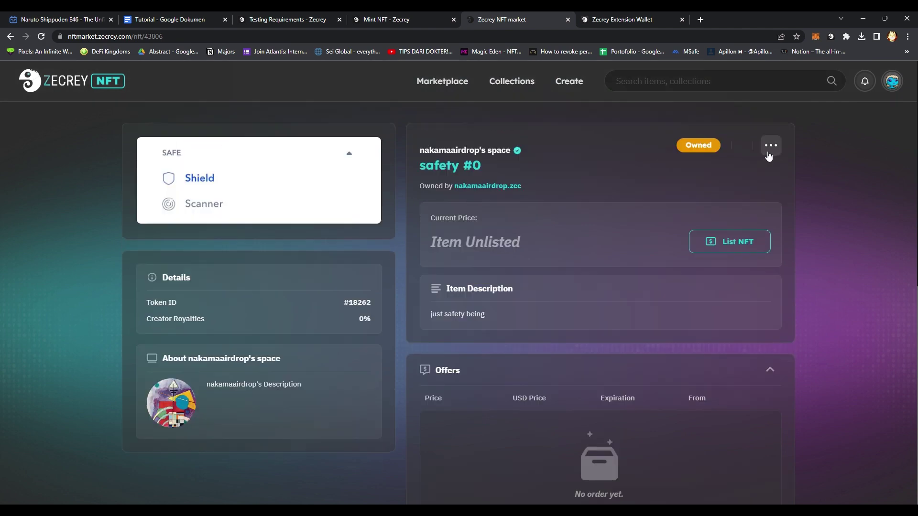
click(565, 89)
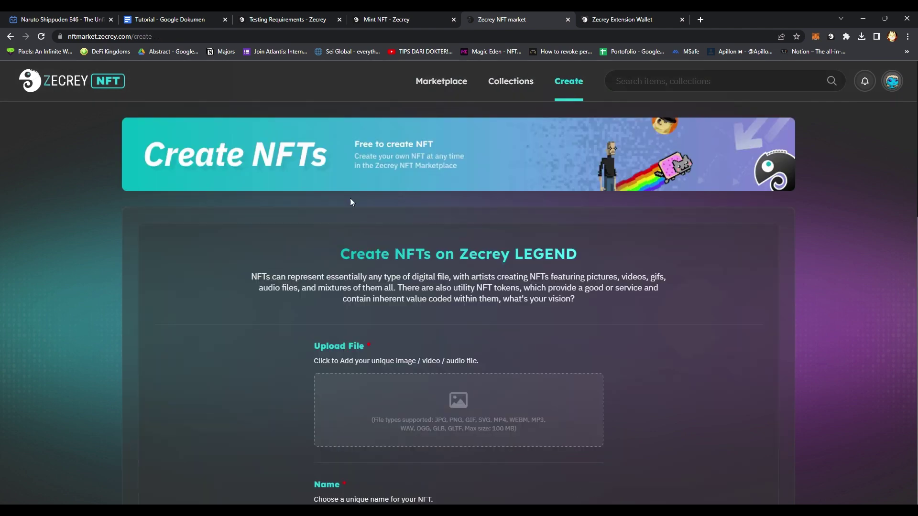
Check the Collection dropdown, leaving the account's default collection selected.
scroll(295, 216, down, 9)
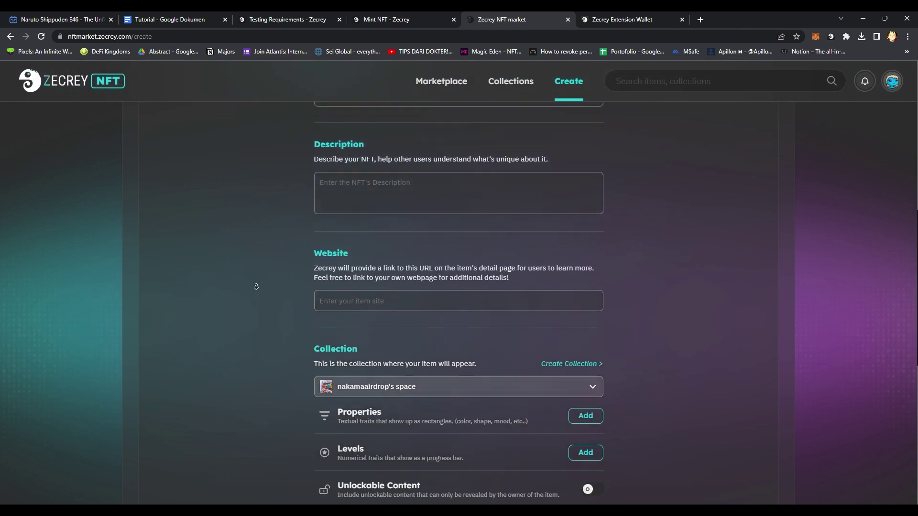
scroll(256, 287, down, 2)
click(386, 330)
click(386, 330)
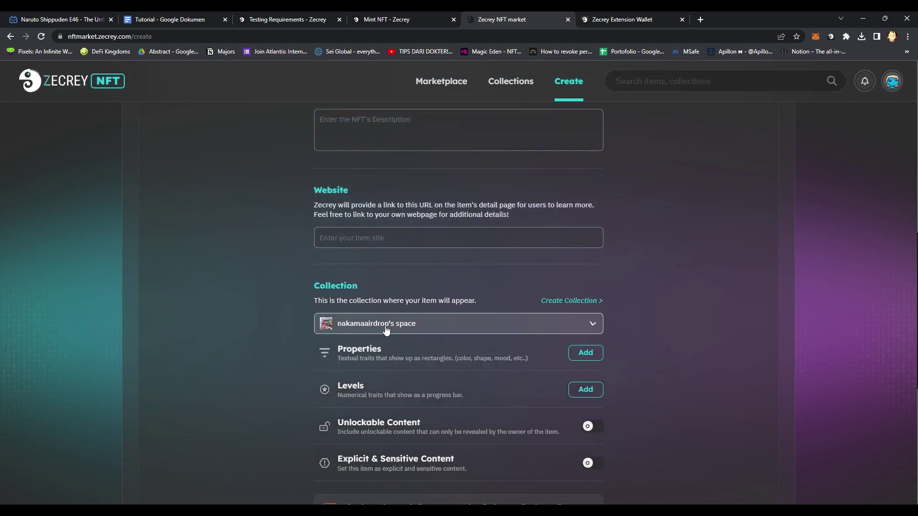
Start a new collection with a cover image, the name DIPX, and a description.
click(579, 302)
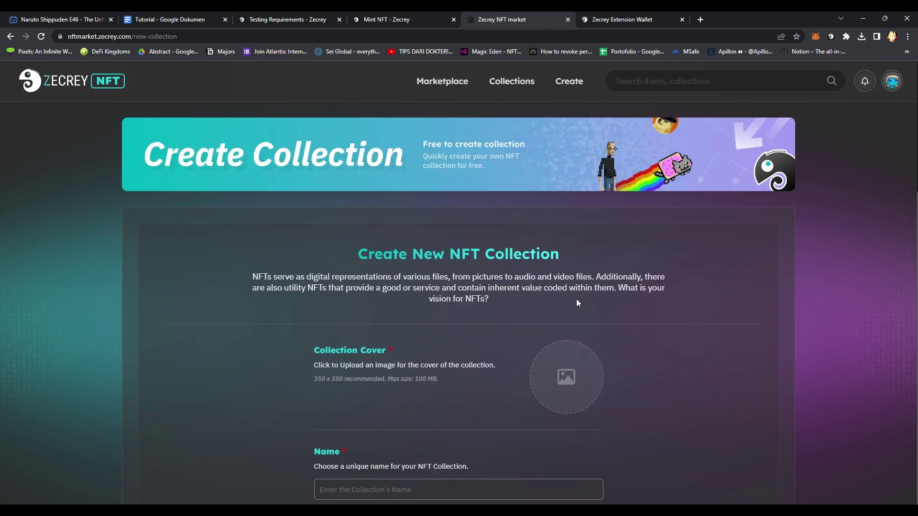
scroll(287, 277, down, 3)
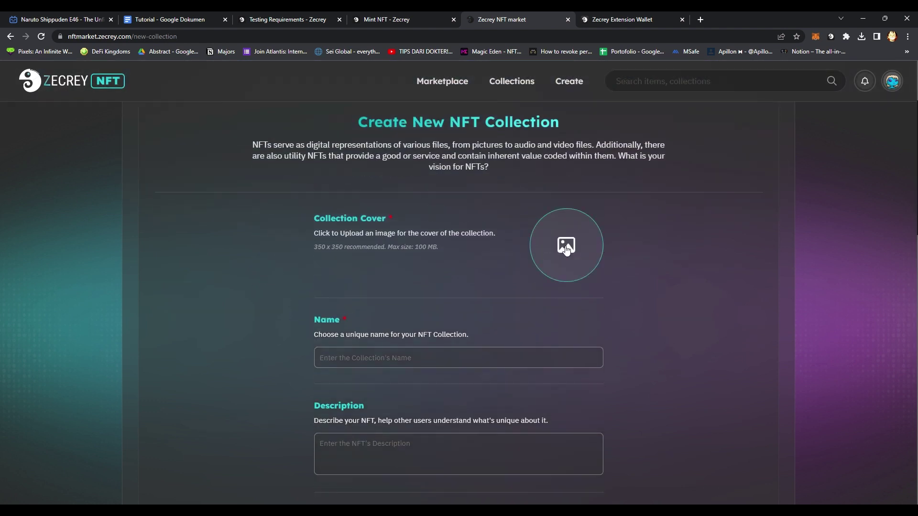
click(567, 250)
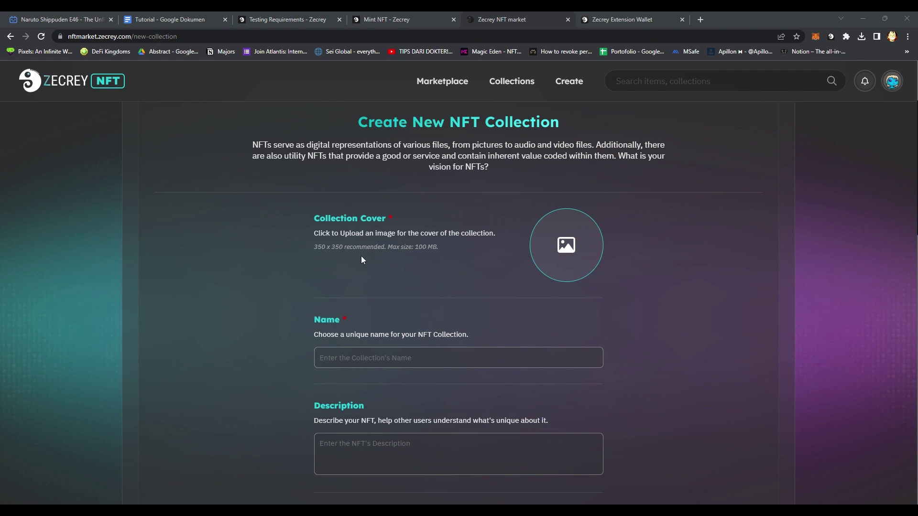
click(399, 362)
text(DIPX)
scroll(250, 317, down, 2)
click(369, 377)
text(just dipx being)
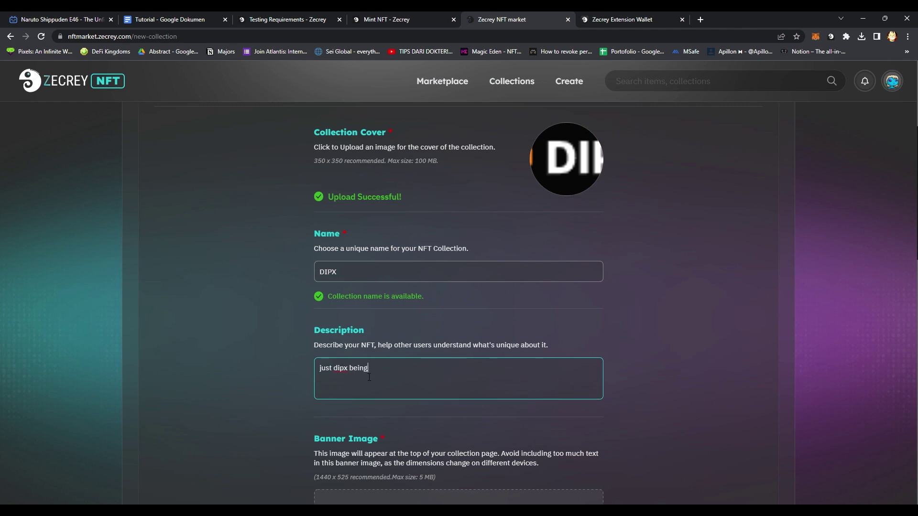
Upload the banner image and set the collection URL to idkwhy.
scroll(267, 325, down, 7)
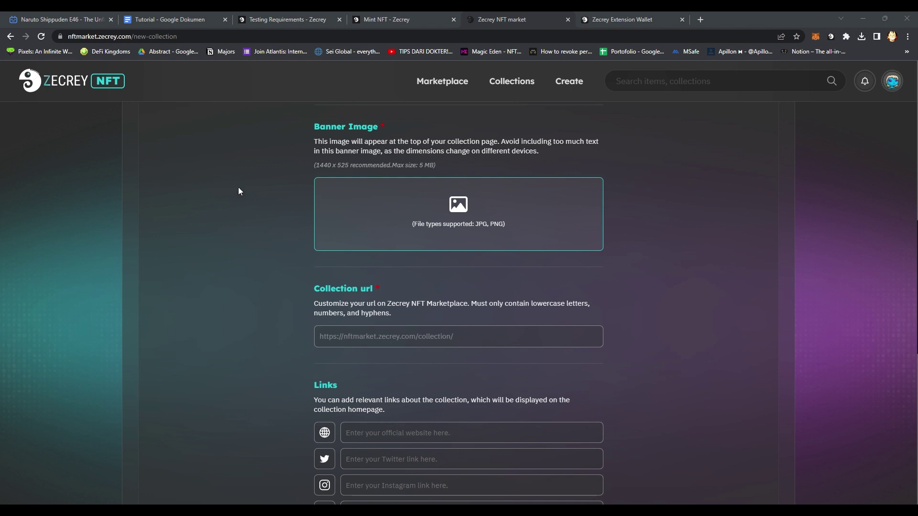
key(Return)
scroll(318, 306, down, 2)
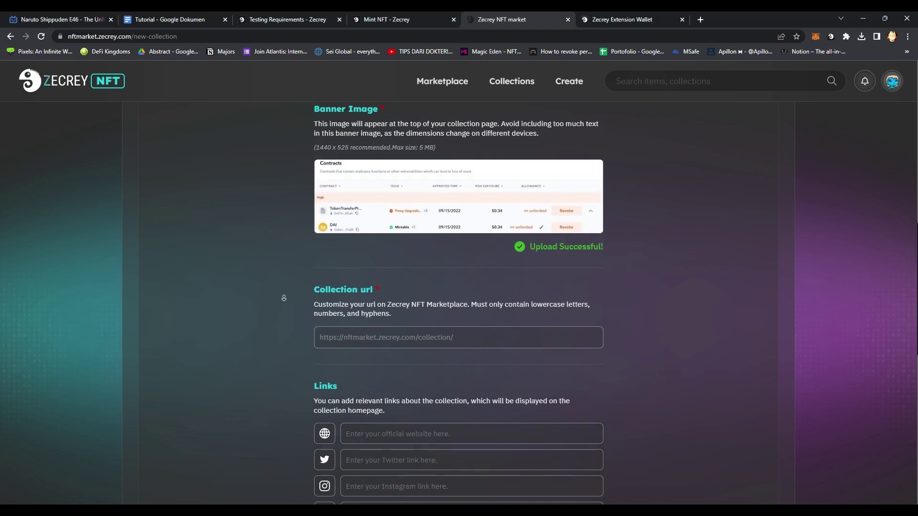
click(378, 280)
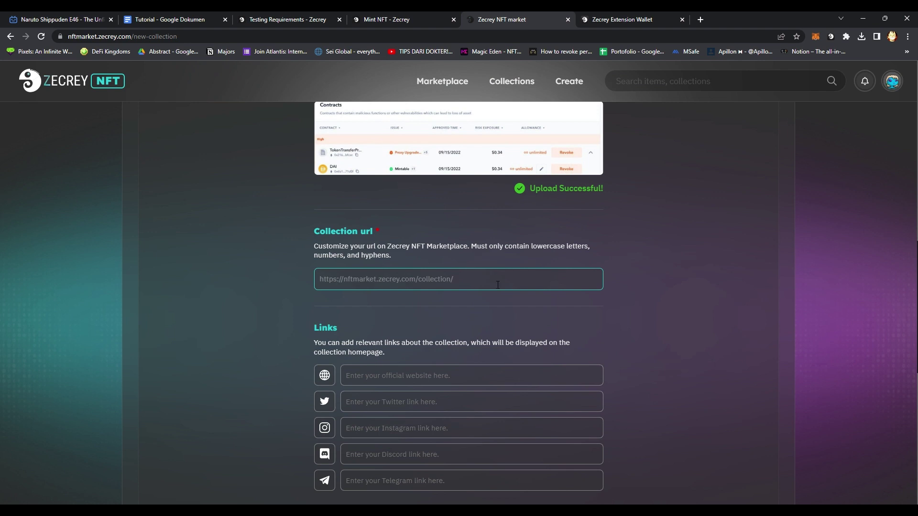
key(BackSpace)
key(BackSpace)
key(BackSpace)
key(BackSpace)
text(idkwhy)
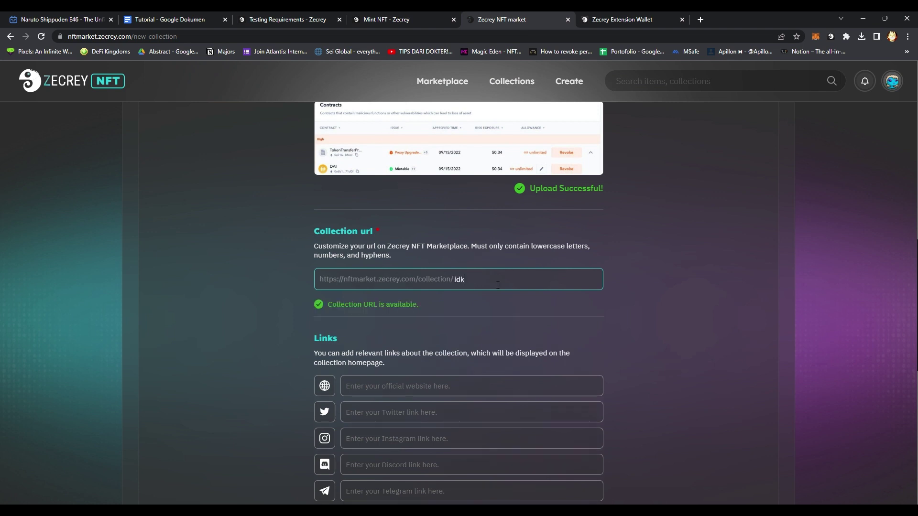
click(230, 232)
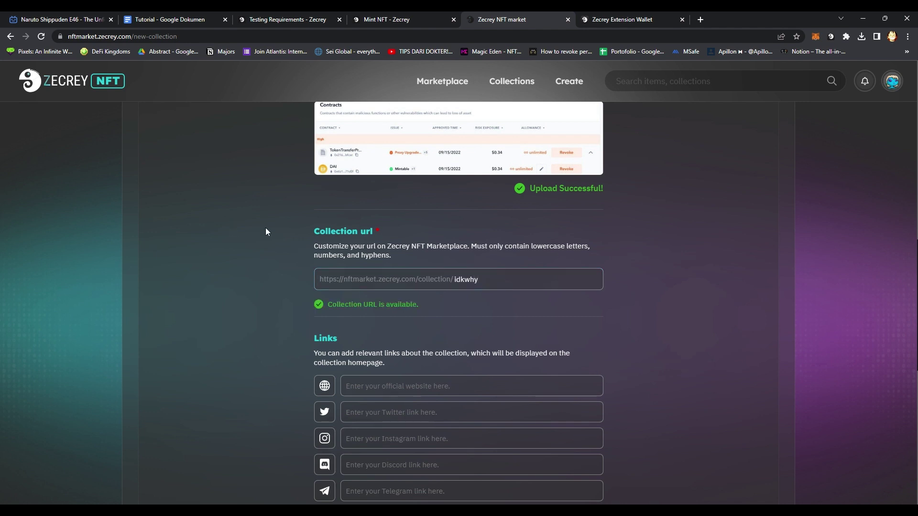
scroll(278, 275, down, 8)
Set creator royalties to 1% and submit the DIPX collection.
scroll(278, 277, down, 1)
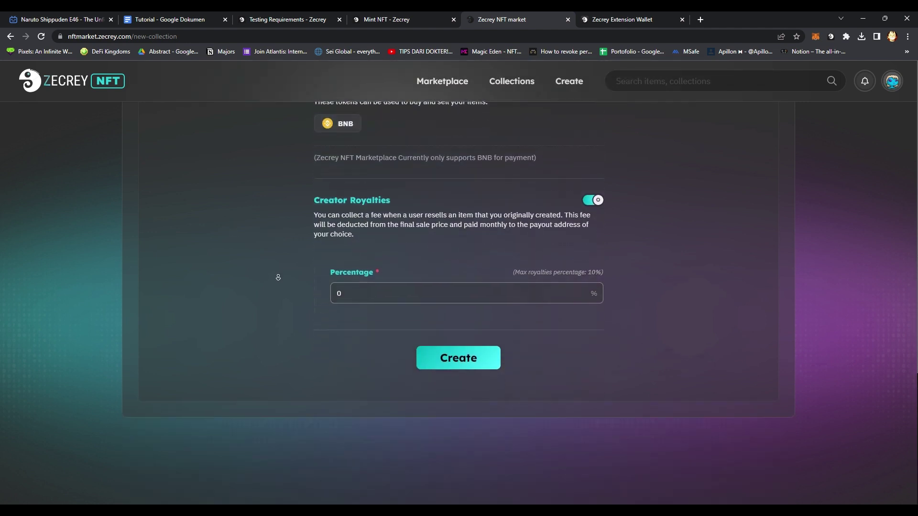
click(408, 299)
key(BackSpace)
text(1)
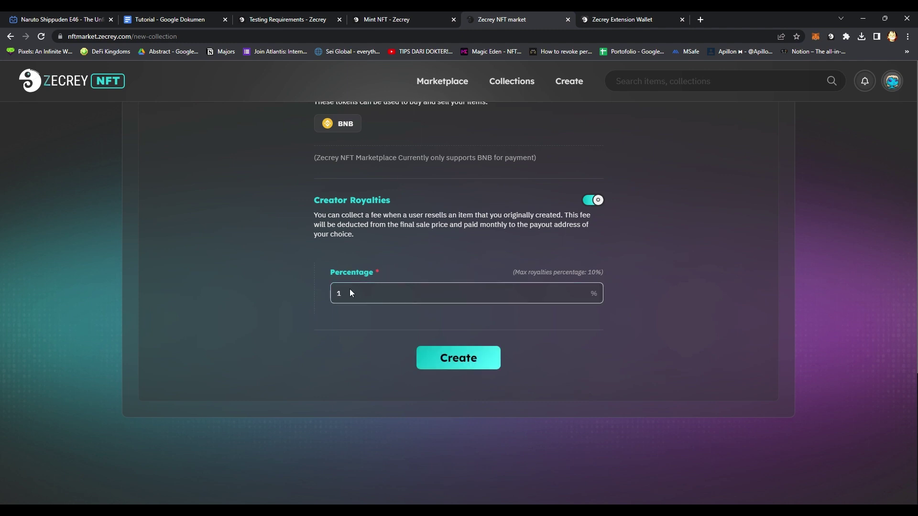
click(458, 357)
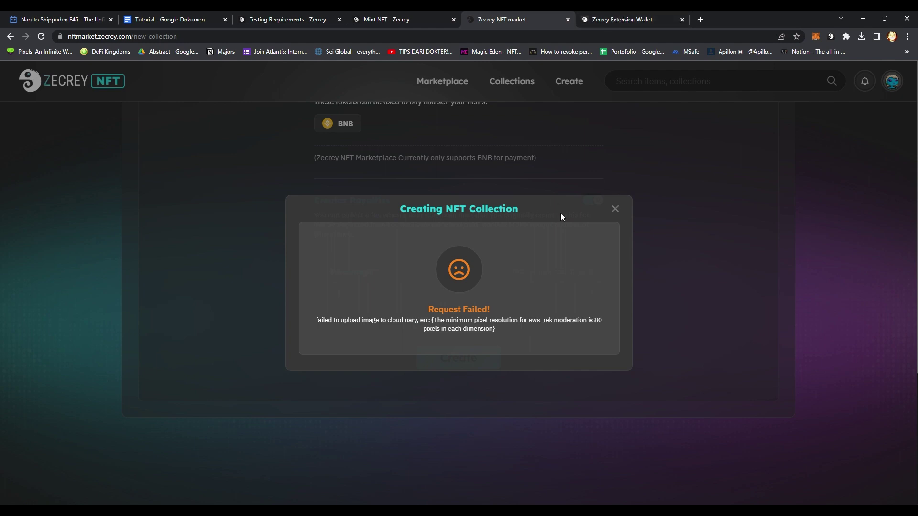
Dismiss the Request Failed errors and resubmit DIPX until it awaits the wallet signature.
click(615, 211)
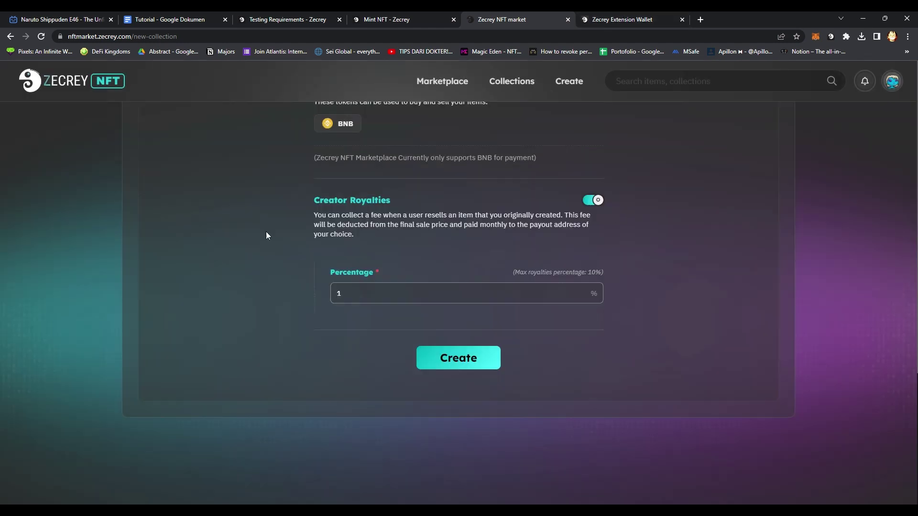
scroll(269, 180, up, 15)
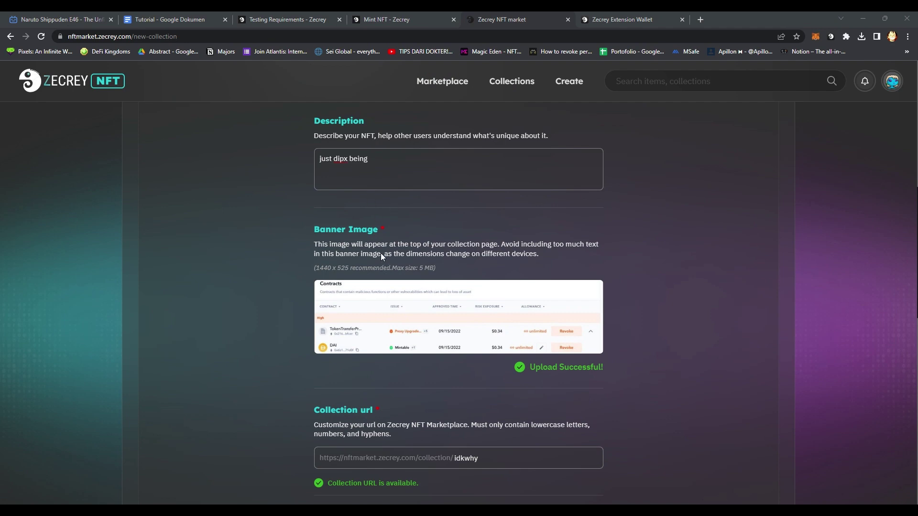
scroll(281, 196, down, 15)
click(445, 352)
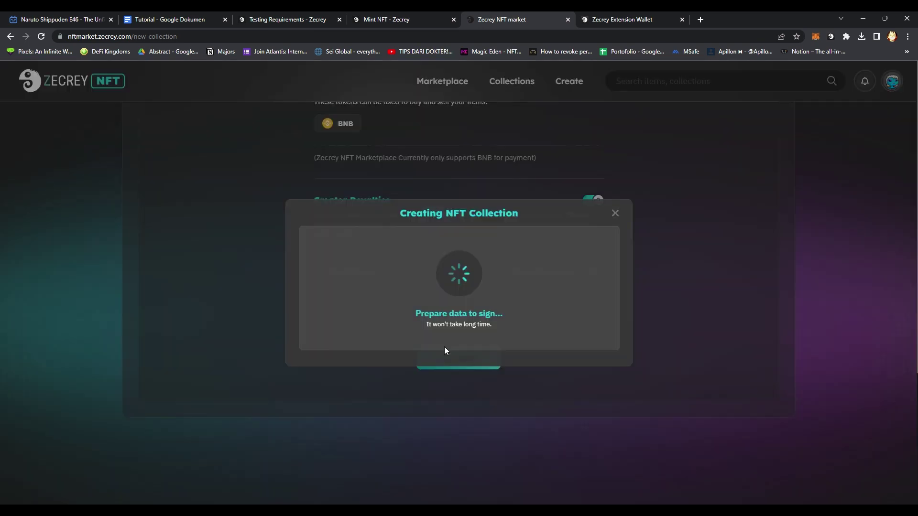
click(616, 213)
scroll(260, 174, up, 15)
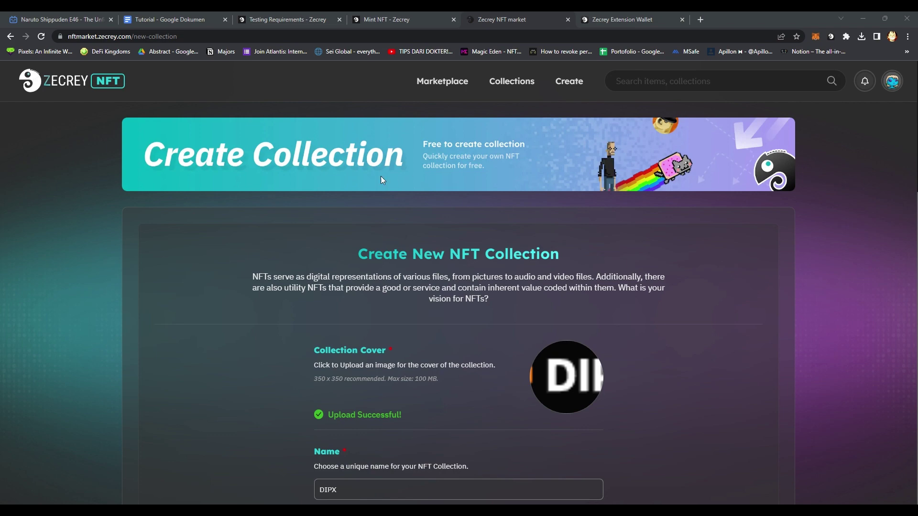
scroll(273, 305, down, 15)
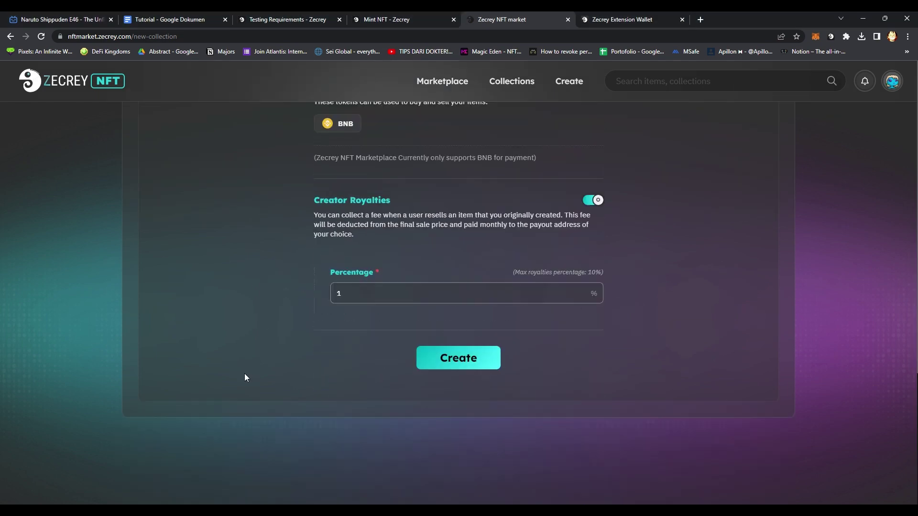
click(460, 356)
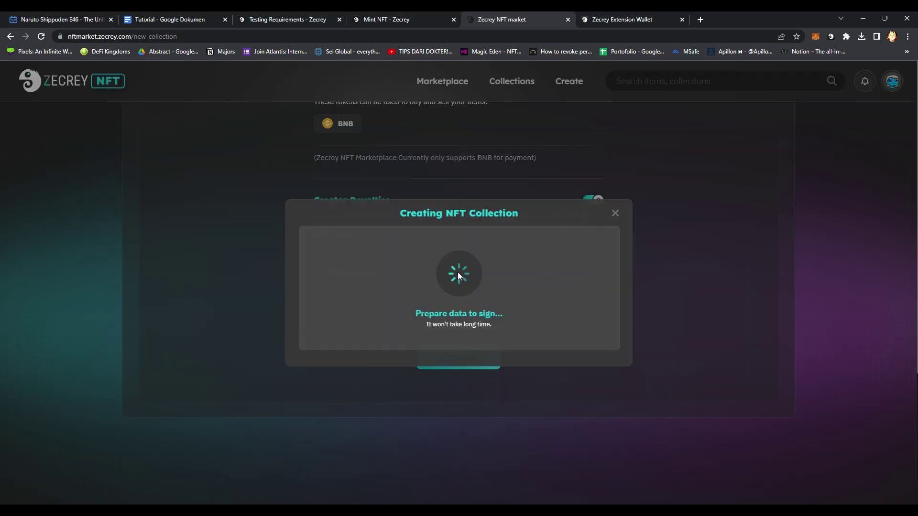
click(603, 12)
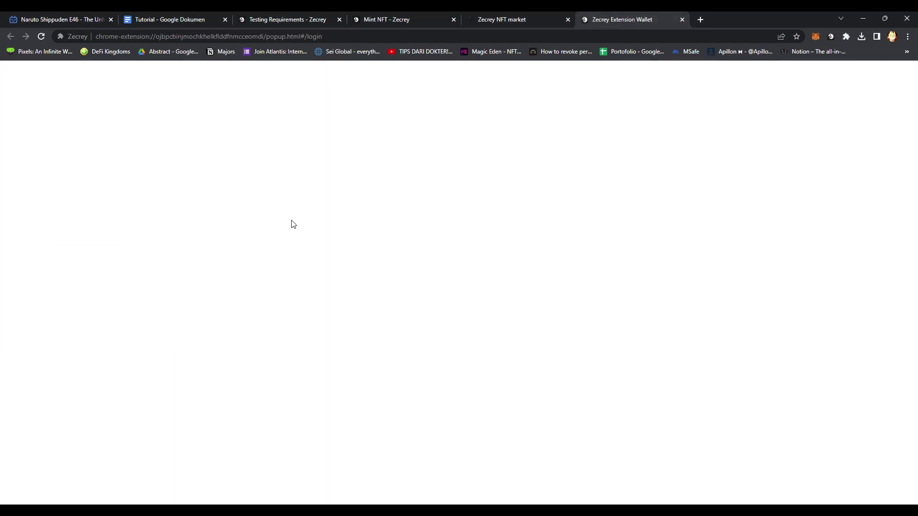
Unlock Zecrey Extension Wallet with its password and approve the DIPX Create Collection signing request.
click(124, 216)
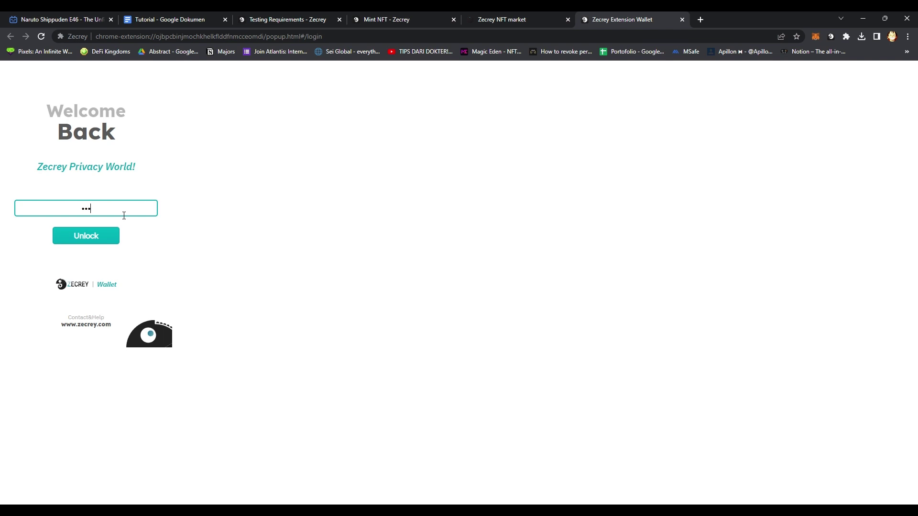
key(Return)
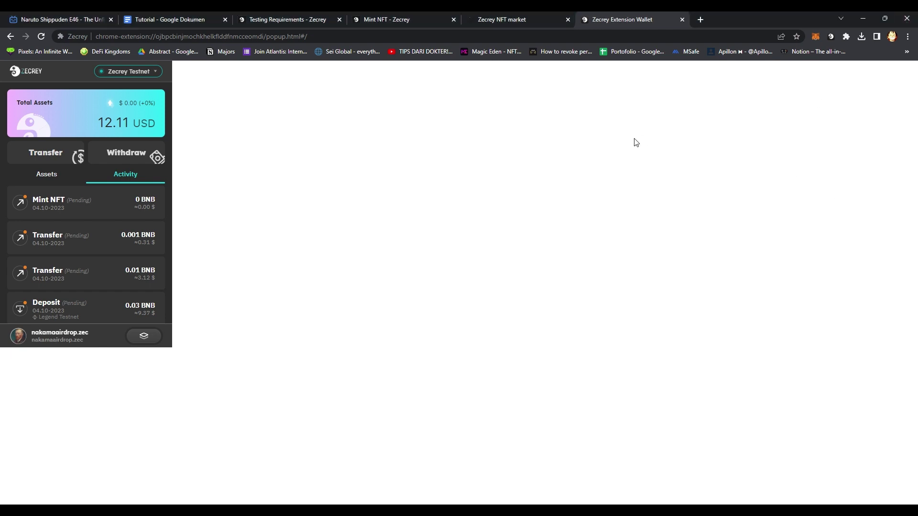
click(524, 19)
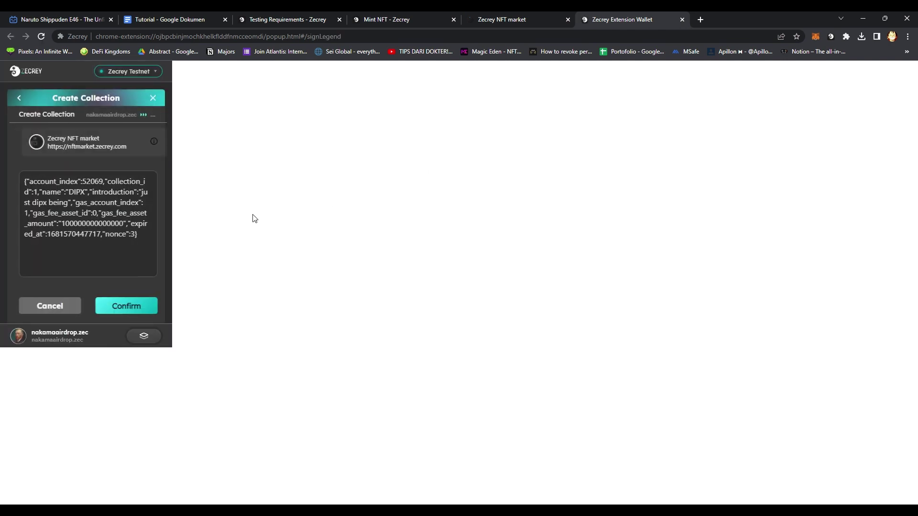
click(128, 306)
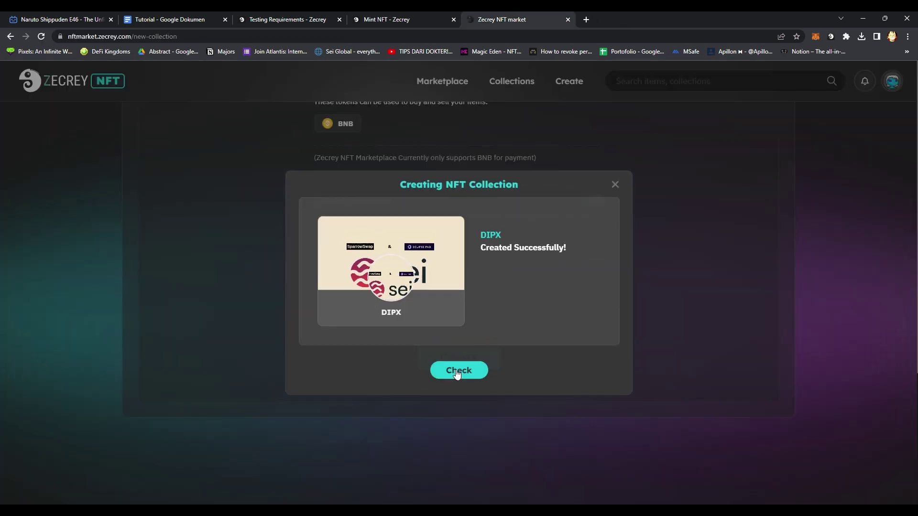
Check the new DIPX collection page showing 0 items, then go to the empty Create NFTs form.
click(457, 373)
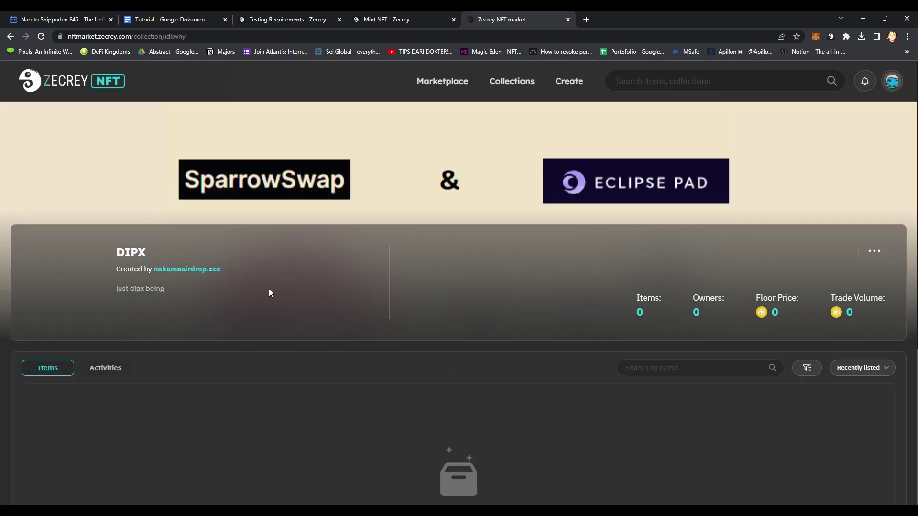
scroll(289, 334, down, 2)
scroll(301, 291, up, 2)
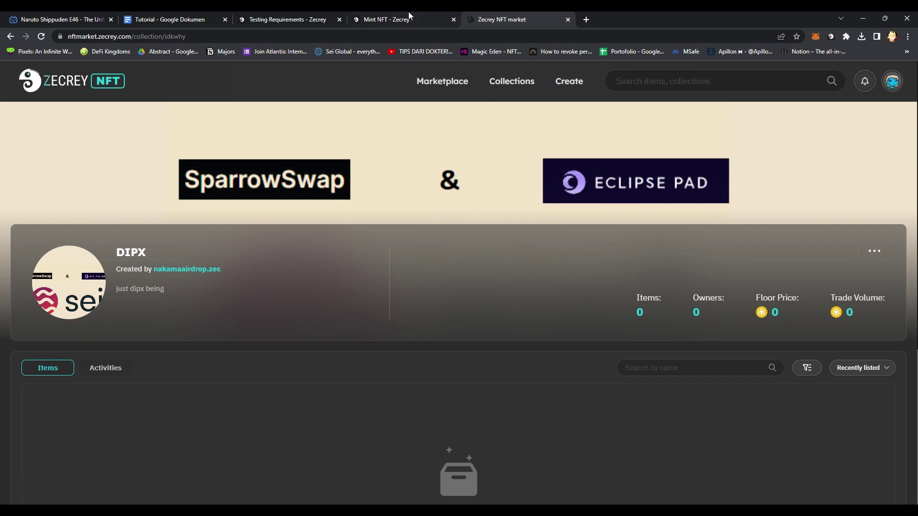
click(406, 19)
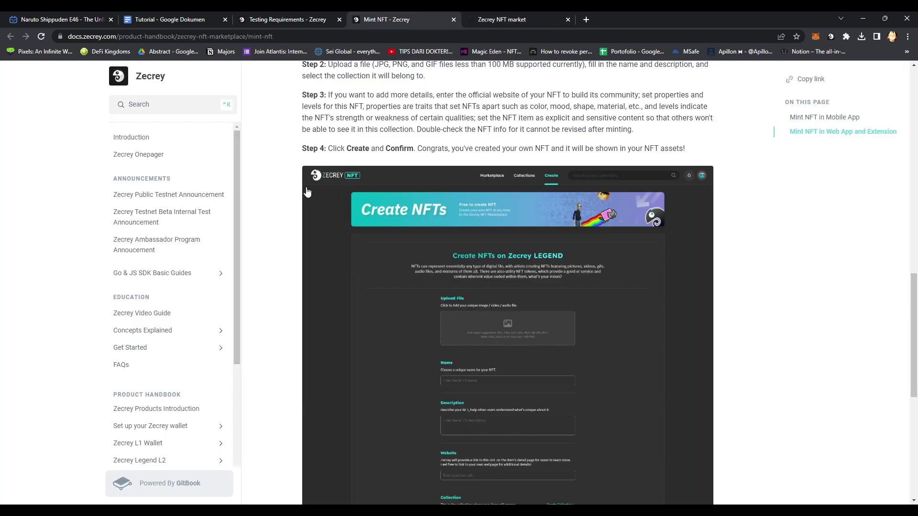
click(493, 20)
click(574, 82)
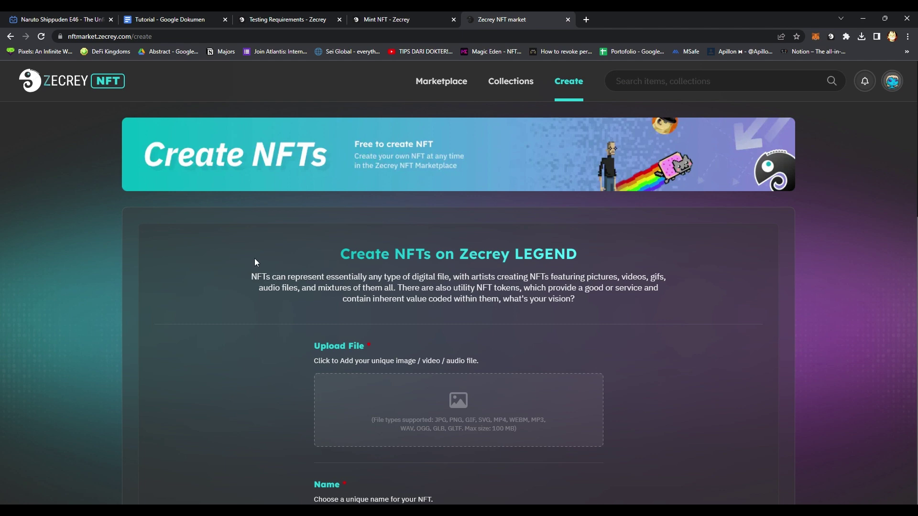
scroll(242, 289, down, 6)
scroll(242, 289, up, 2)
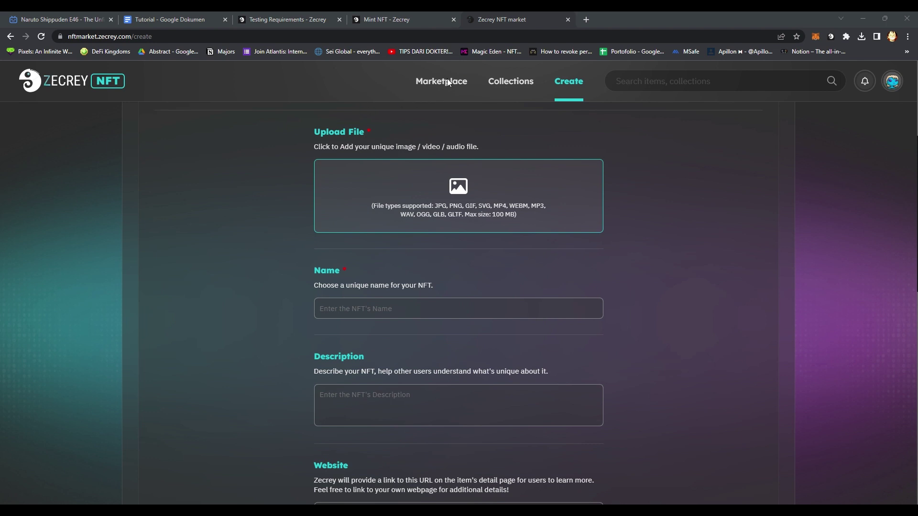
click(377, 314)
text(Sei)
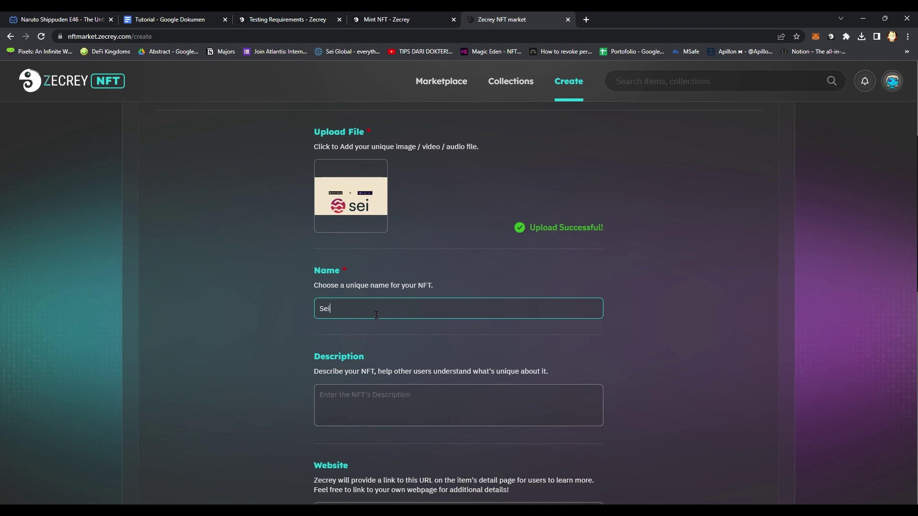
text( Network)
key(Tab)
text(Sei Network)
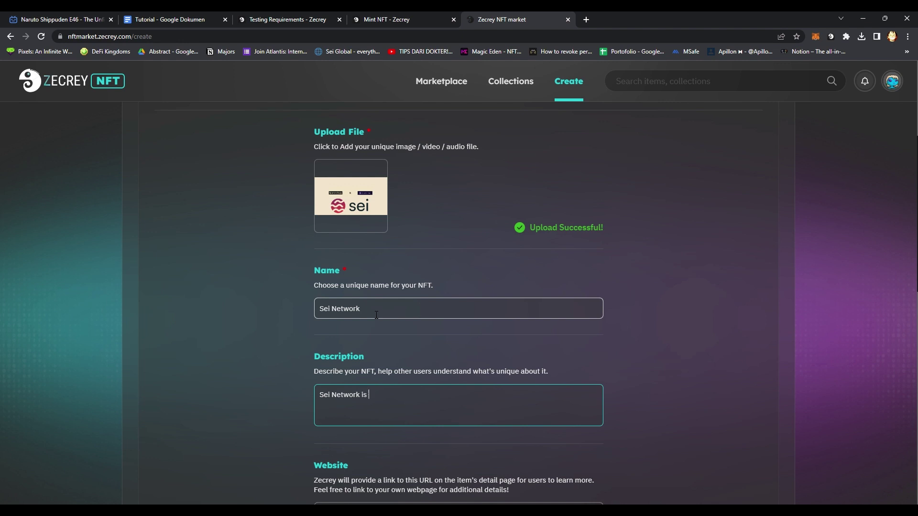
text( is layer 1)
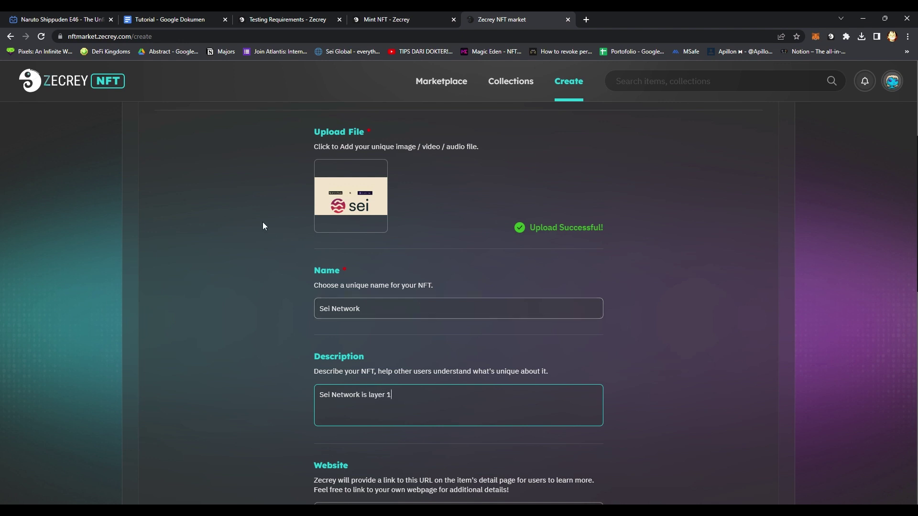
scroll(269, 255, down, 3)
scroll(268, 255, down, 4)
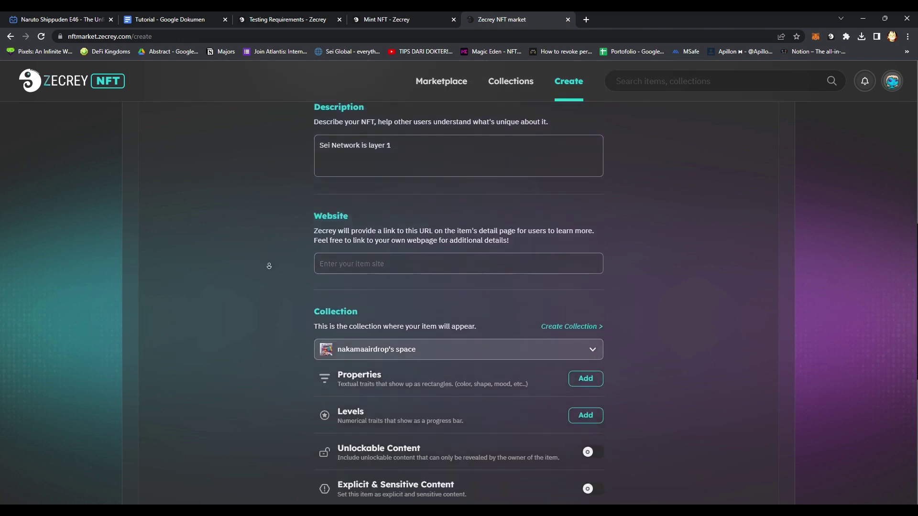
click(421, 234)
click(416, 232)
click(427, 231)
click(436, 232)
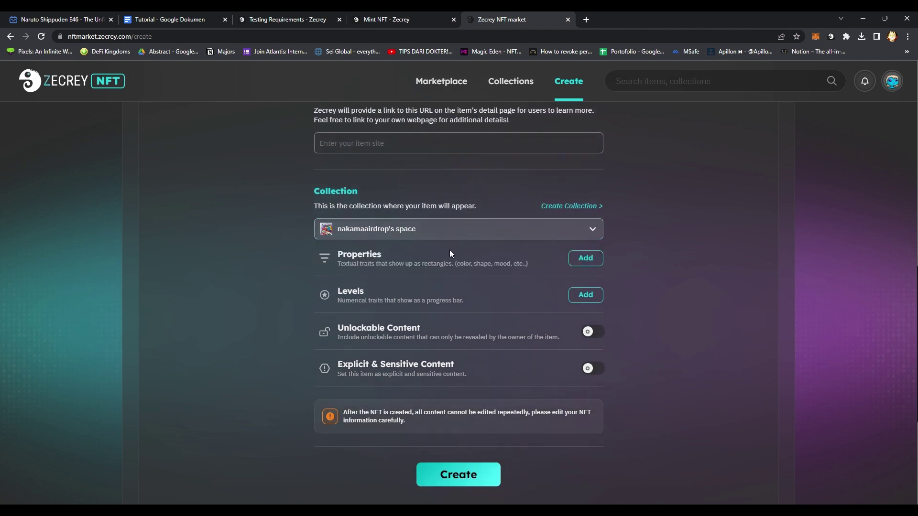
click(455, 232)
click(440, 235)
click(365, 228)
click(266, 274)
scroll(265, 277, up, 15)
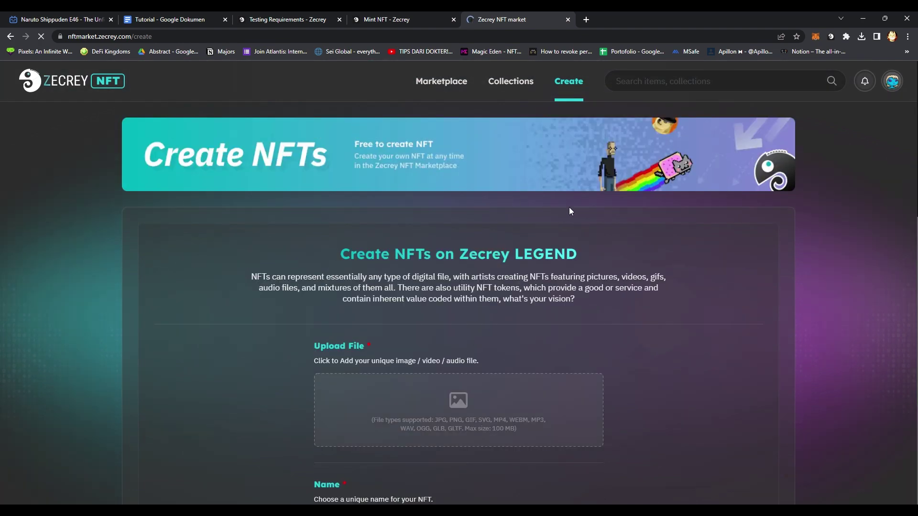
click(892, 81)
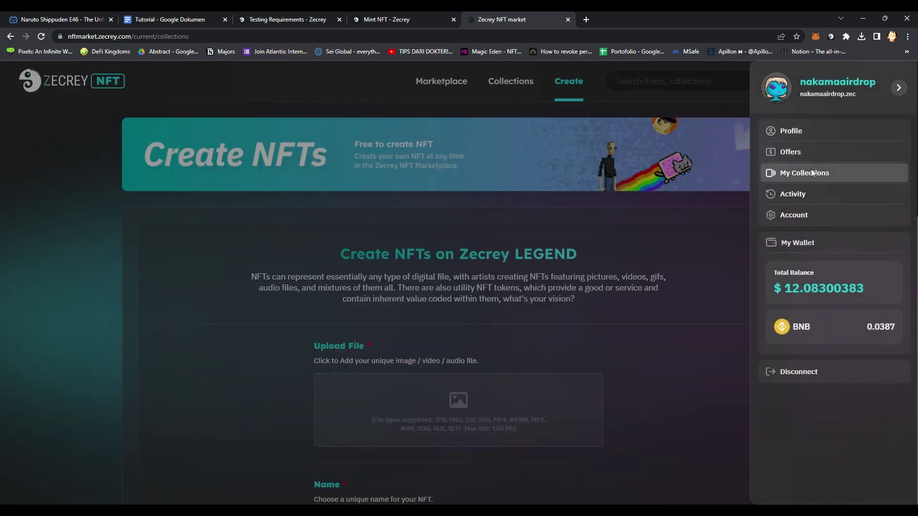
click(811, 172)
middle_click(512, 303)
scroll(525, 348, down, 1)
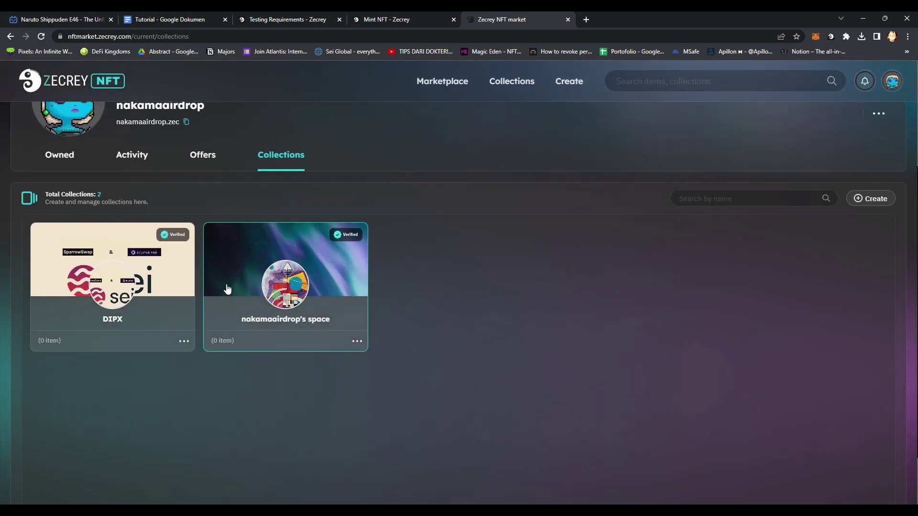
click(291, 289)
scroll(234, 339, down, 4)
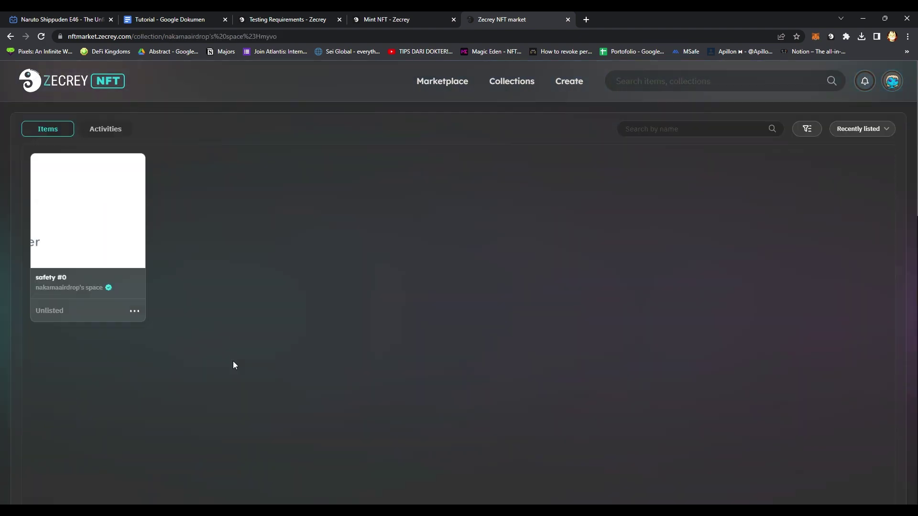
scroll(254, 281, up, 4)
click(10, 36)
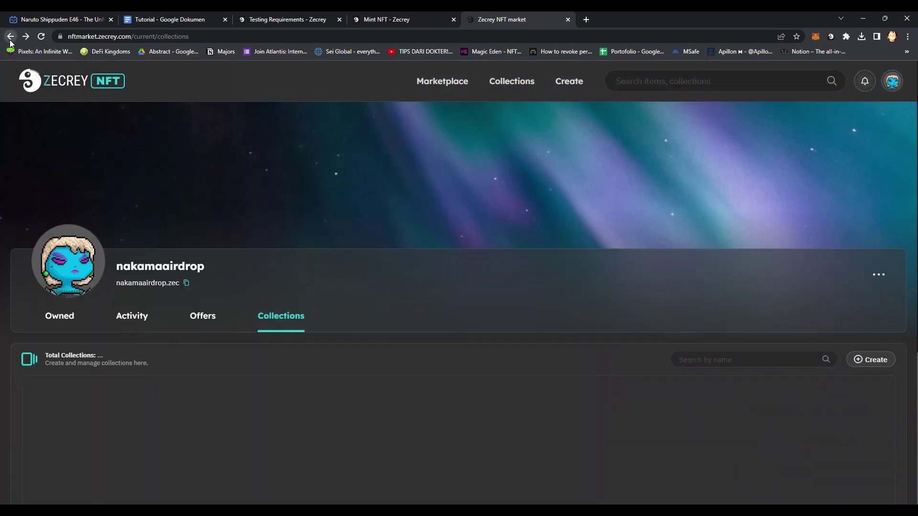
scroll(89, 289, down, 4)
click(115, 274)
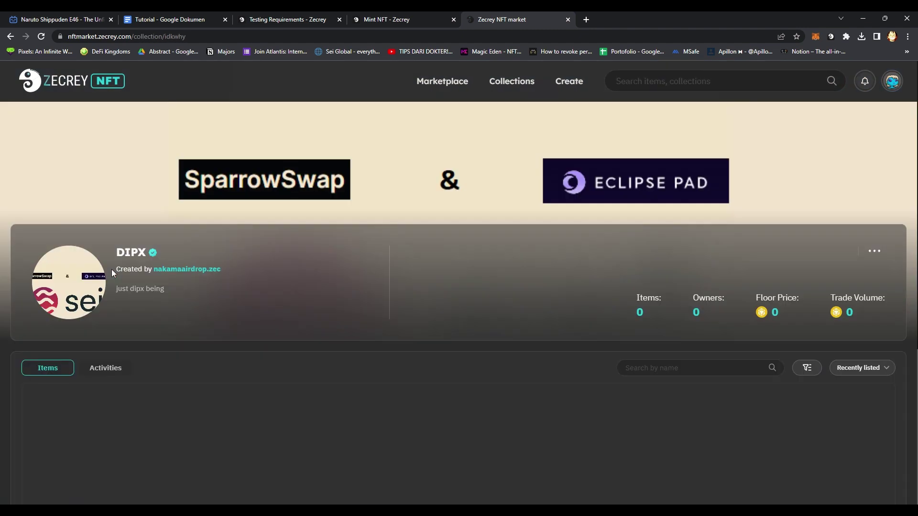
scroll(306, 382, down, 2)
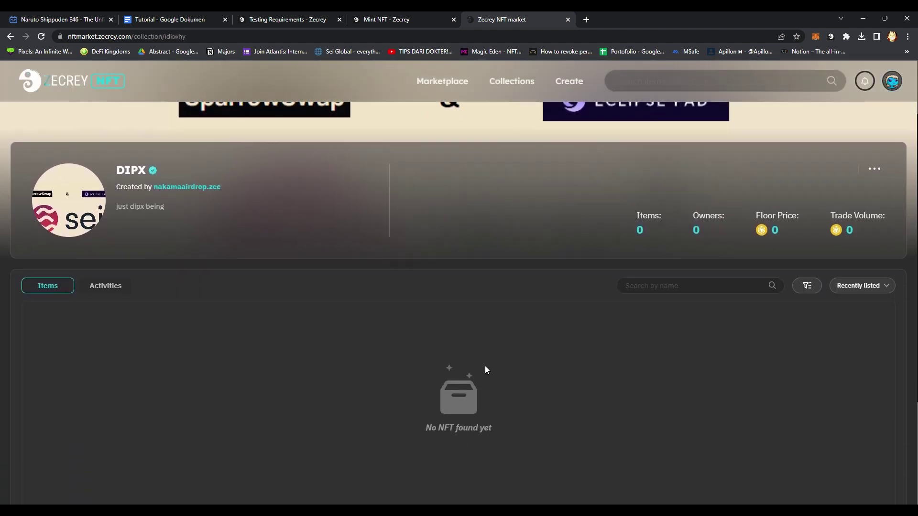
scroll(494, 328, up, 2)
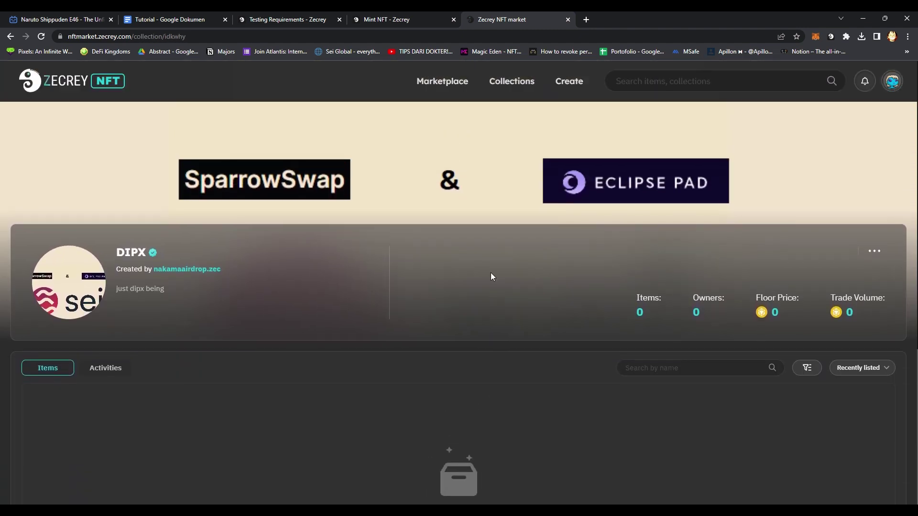
click(574, 85)
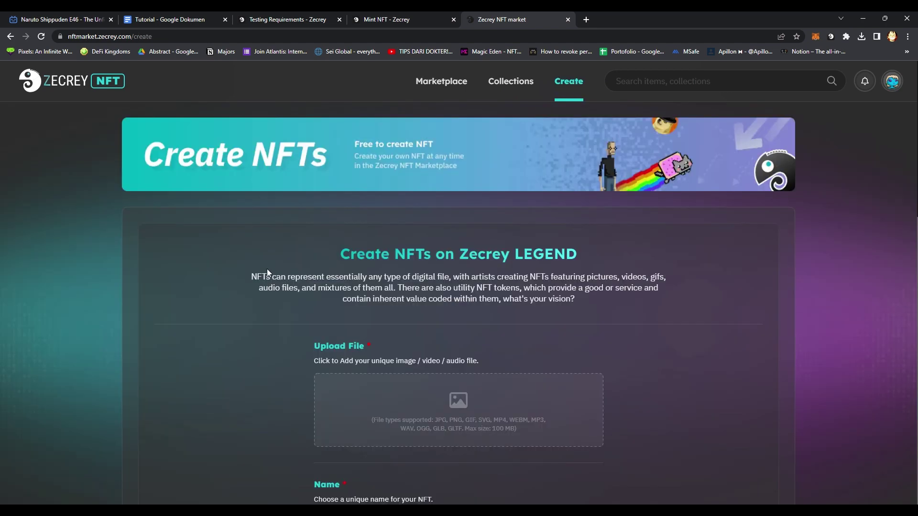
Upload the Sei image, name the NFT 'Sei Network' and start its layer 1 description.
scroll(268, 272, down, 5)
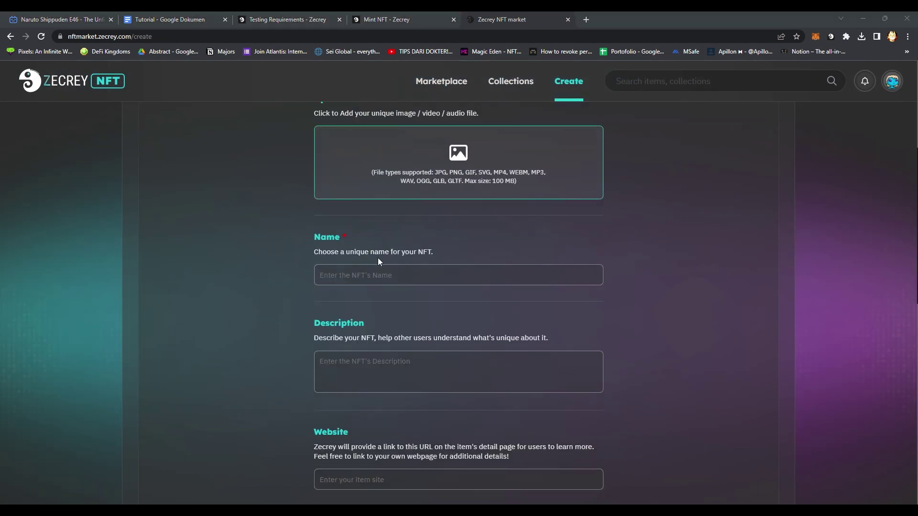
click(382, 280)
text(Sei Network)
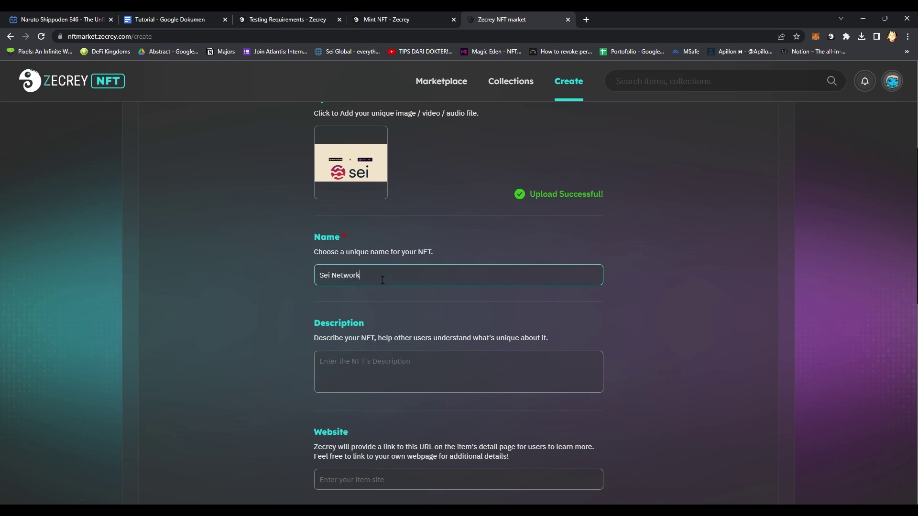
click(362, 374)
text(Sei Network is layer 1)
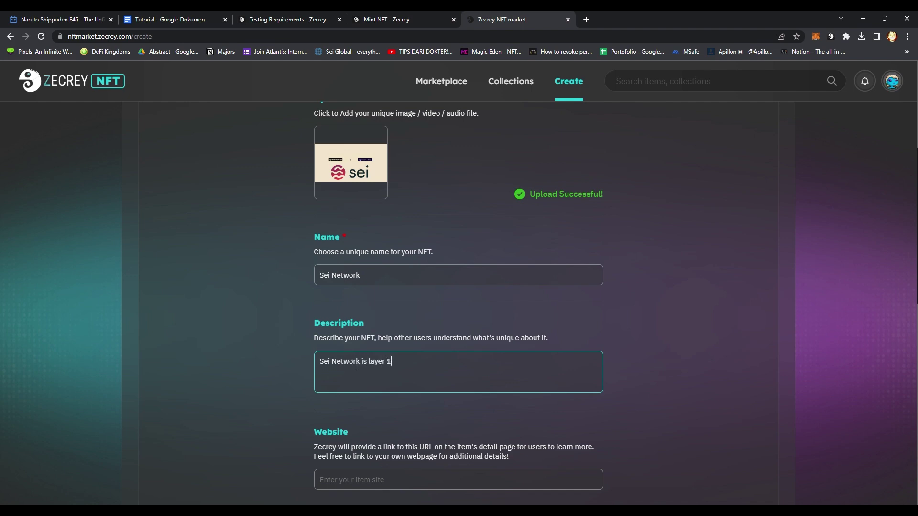
Choose DIPX as the NFT's collection.
scroll(265, 306, down, 7)
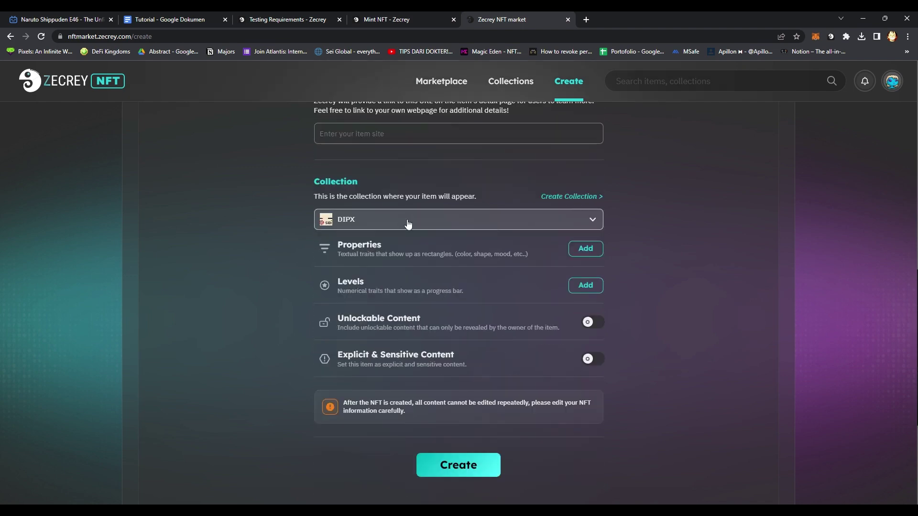
click(444, 222)
click(403, 245)
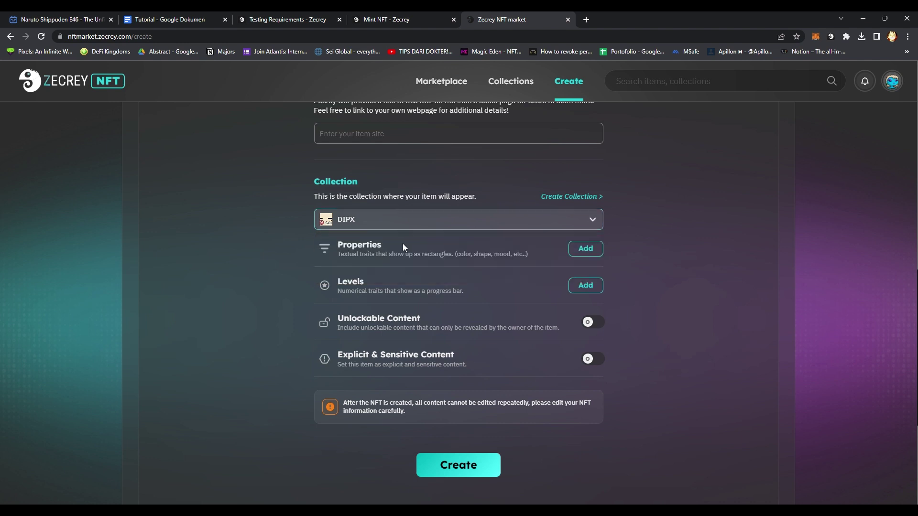
click(396, 222)
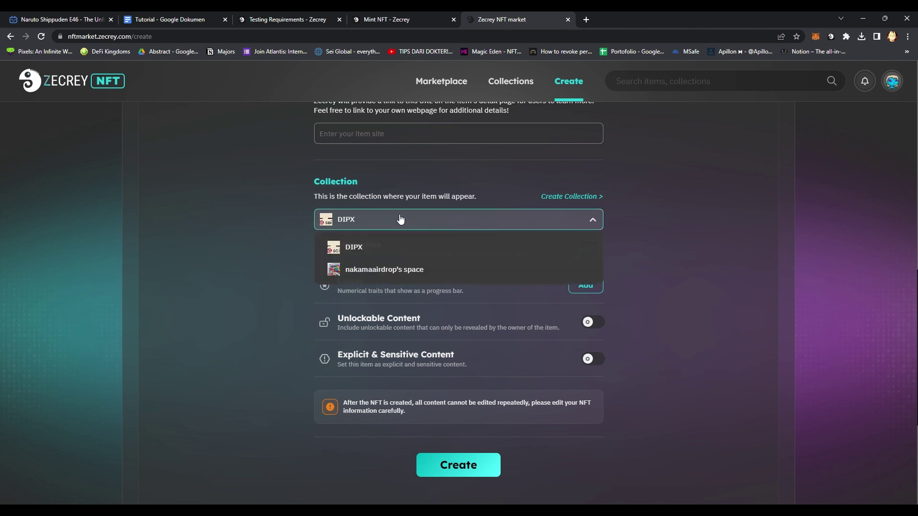
click(400, 219)
scroll(282, 222, down, 1)
scroll(281, 263, up, 4)
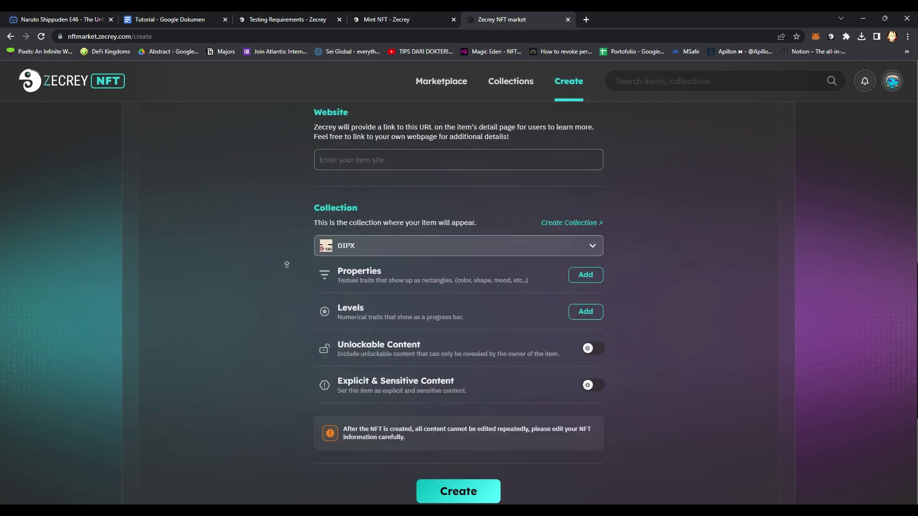
scroll(282, 268, down, 6)
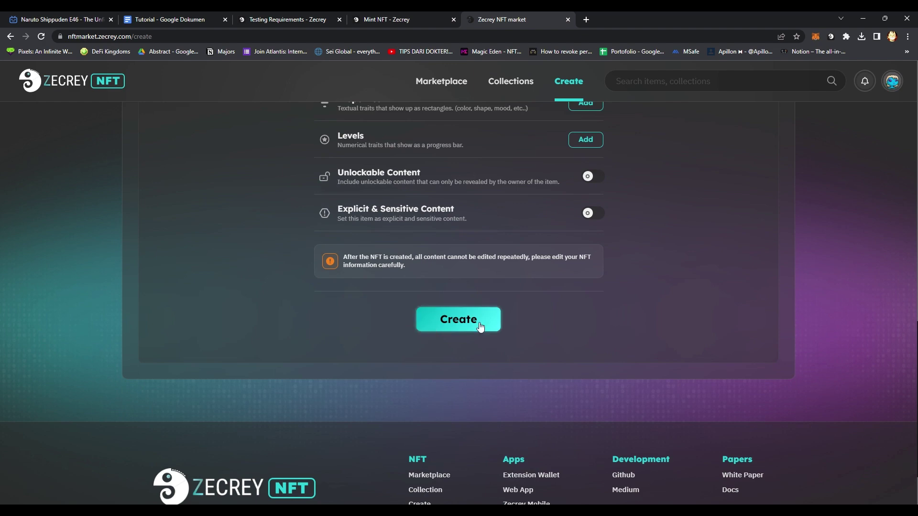
Submit the Sei Network NFT with Create and confirm with Yes, Create.
click(480, 320)
click(463, 372)
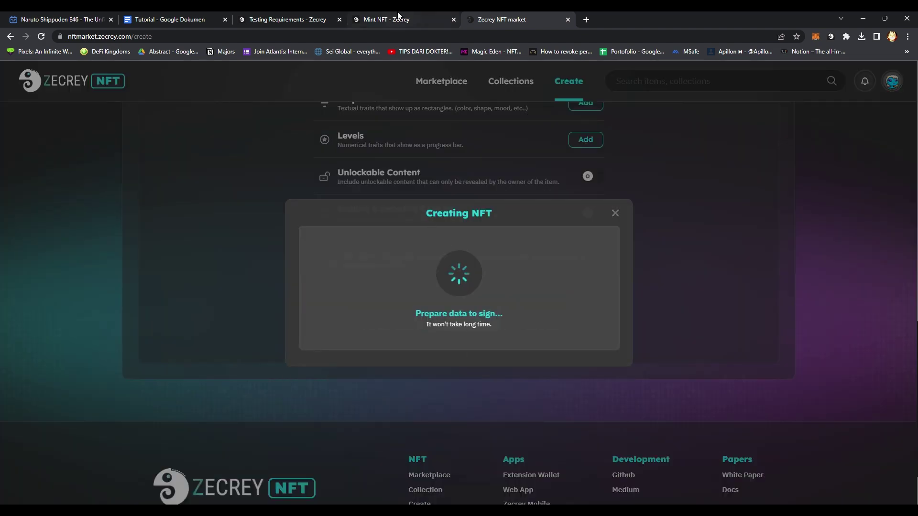
click(400, 19)
click(305, 19)
click(510, 18)
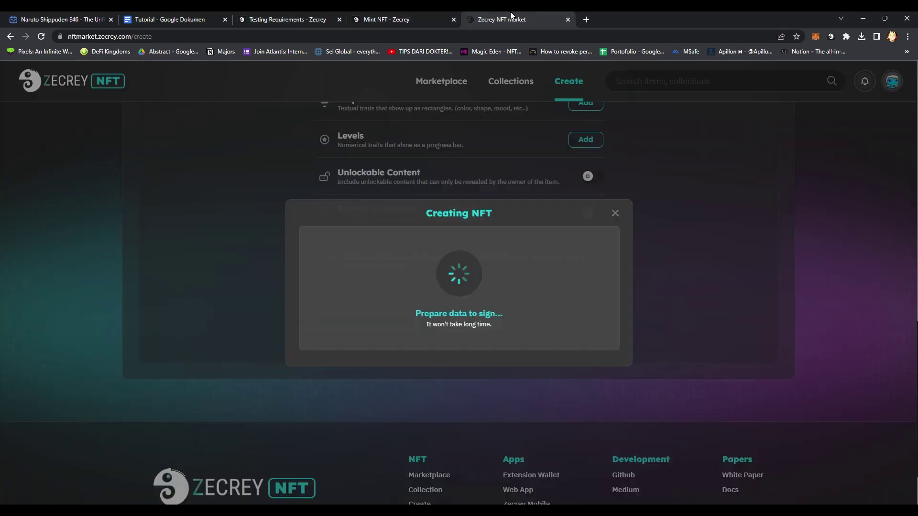
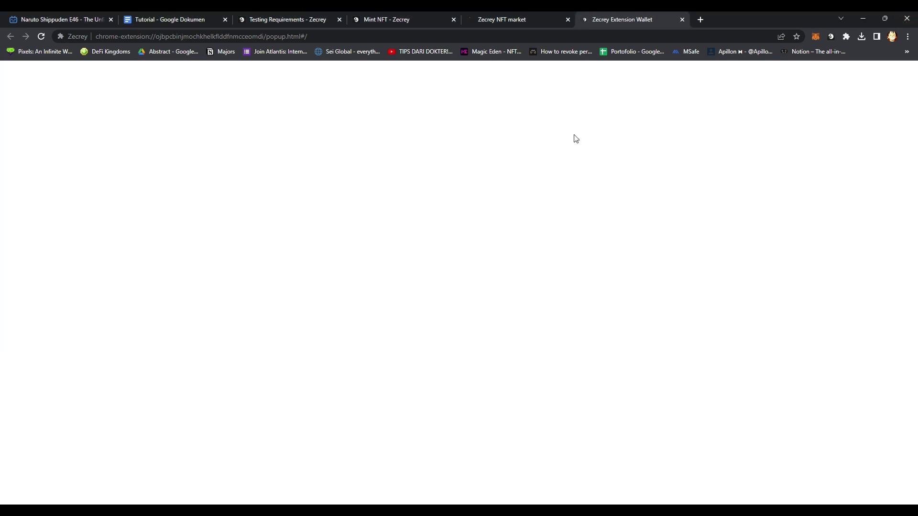
Unlock the Zecrey Extension Wallet with the account password.
click(137, 310)
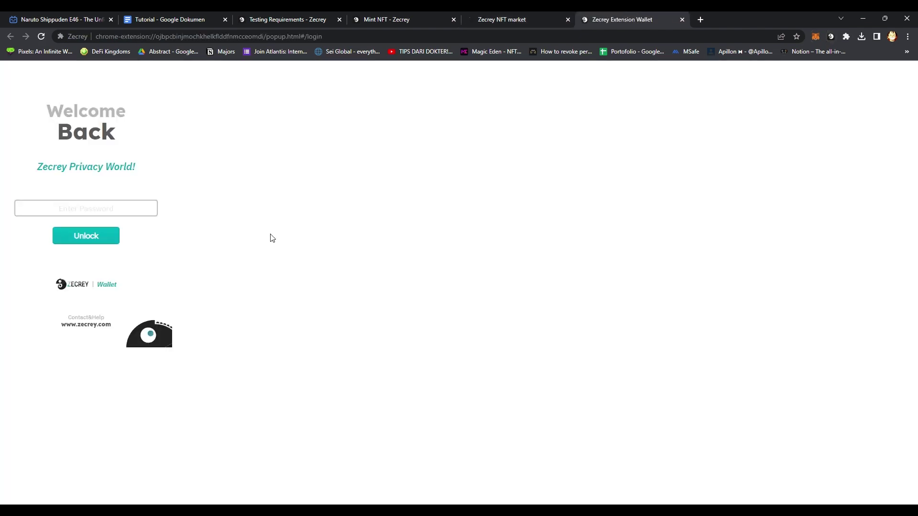
click(143, 210)
text(•••••••)
key(Return)
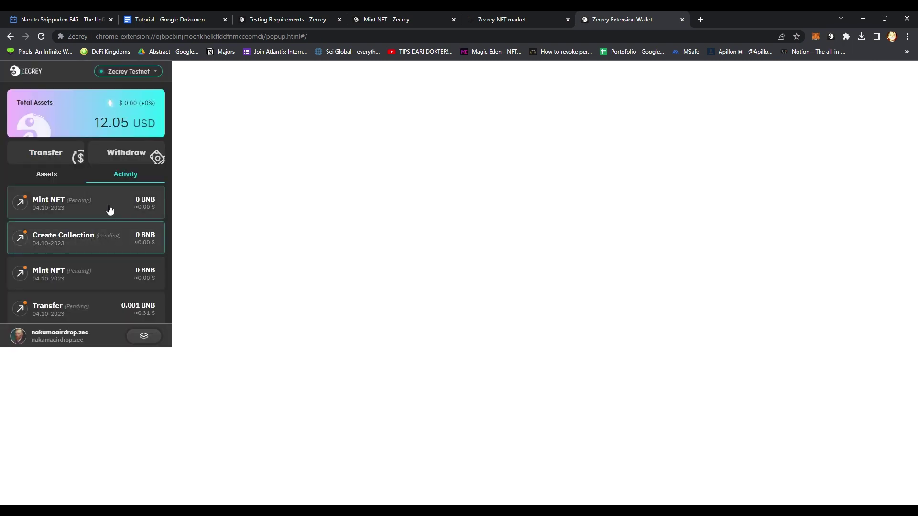
Inspect the pending Mint NFT transaction and wallet assets, then go back to the Create NFTs page.
click(72, 203)
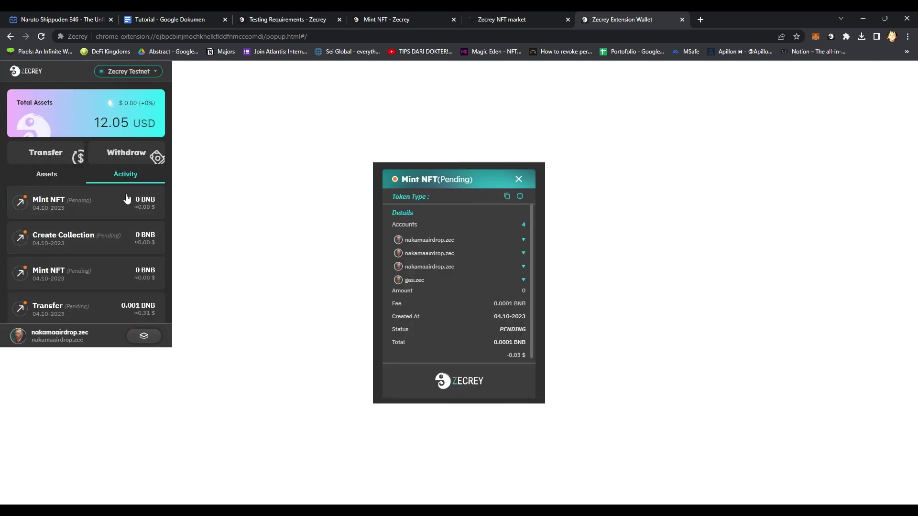
click(123, 176)
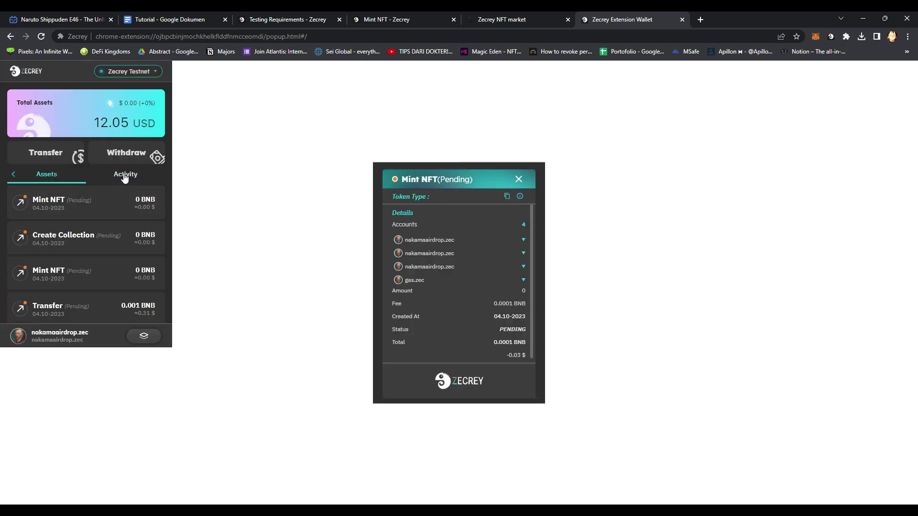
click(236, 236)
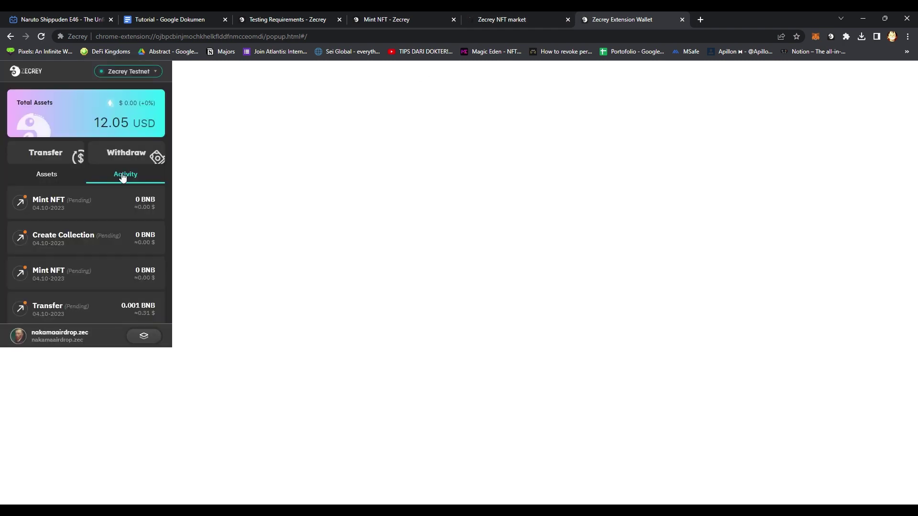
click(71, 181)
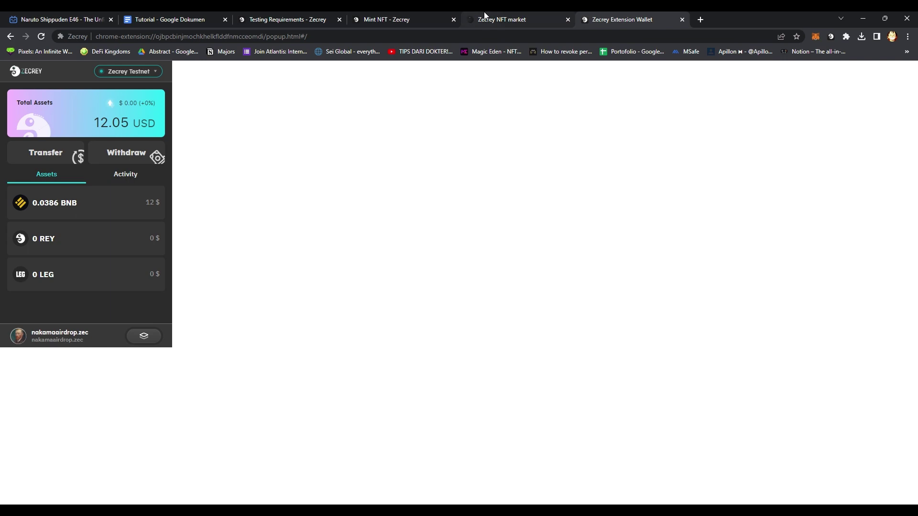
click(485, 18)
scroll(281, 181, up, 20)
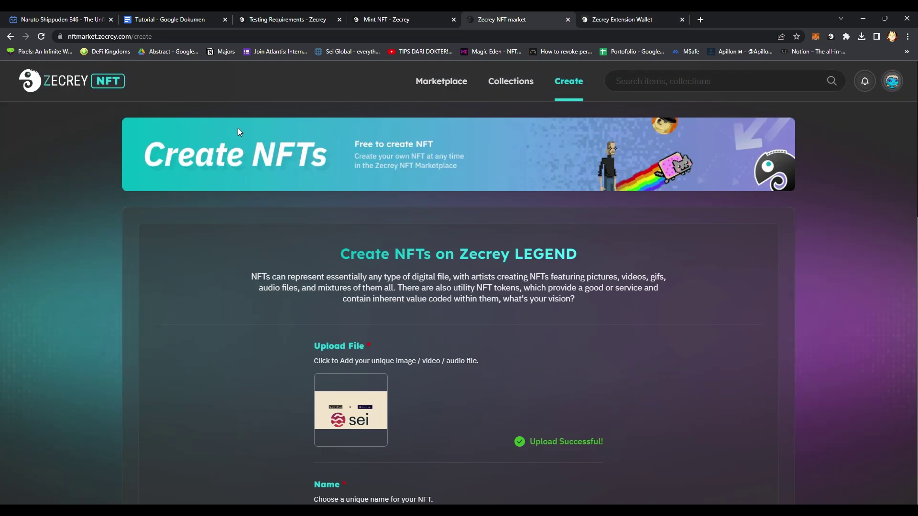
Open My Collections > DIPX and reload to confirm Sei Network #0 is listed.
click(892, 80)
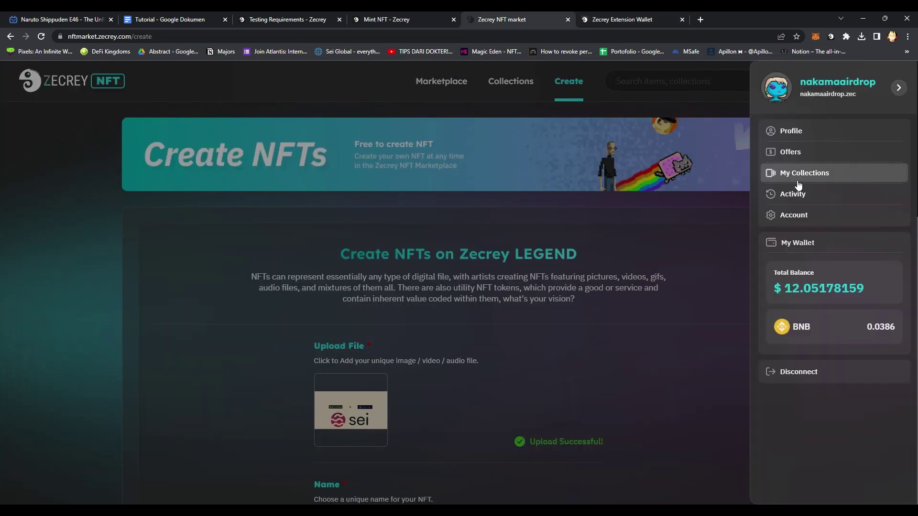
click(812, 174)
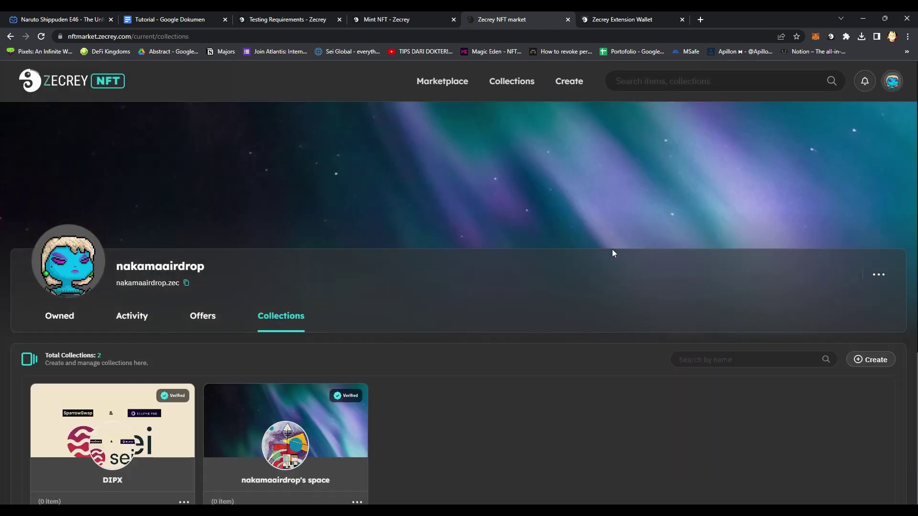
scroll(539, 349, down, 1)
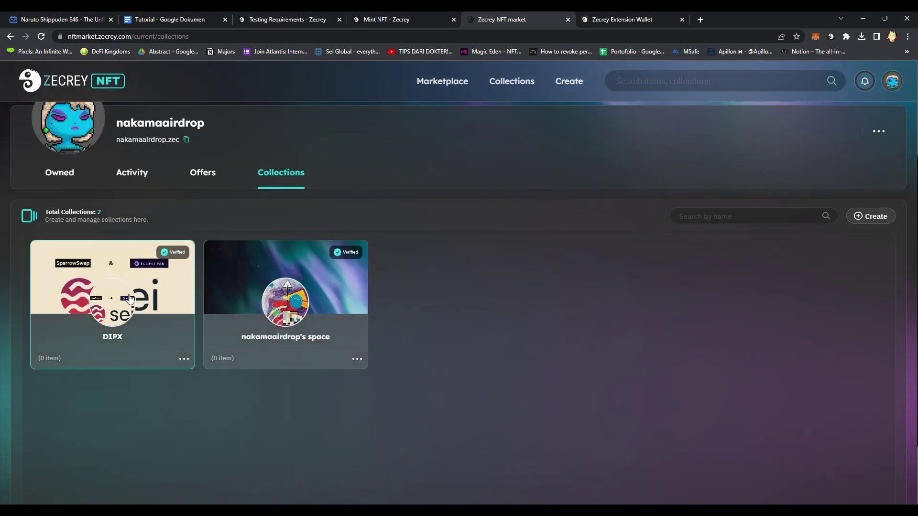
click(125, 294)
scroll(319, 377, down, 3)
key(F5)
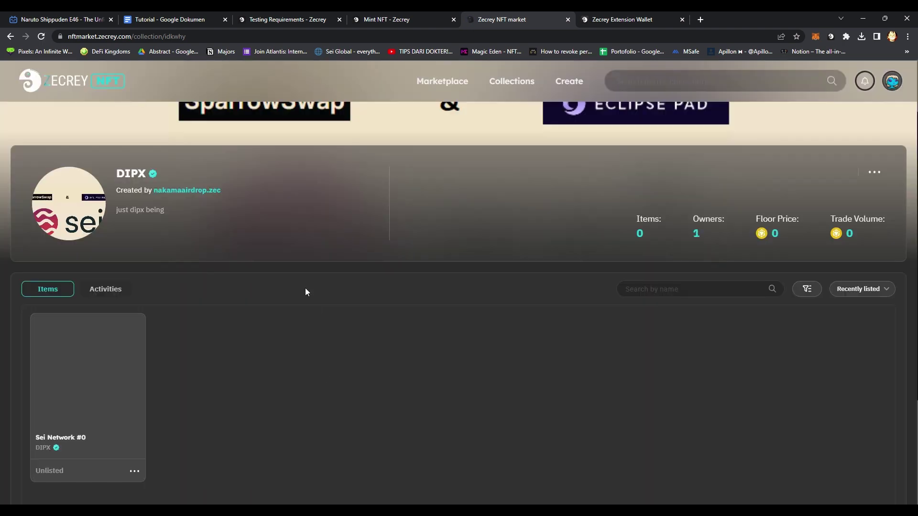
scroll(311, 311, down, 1)
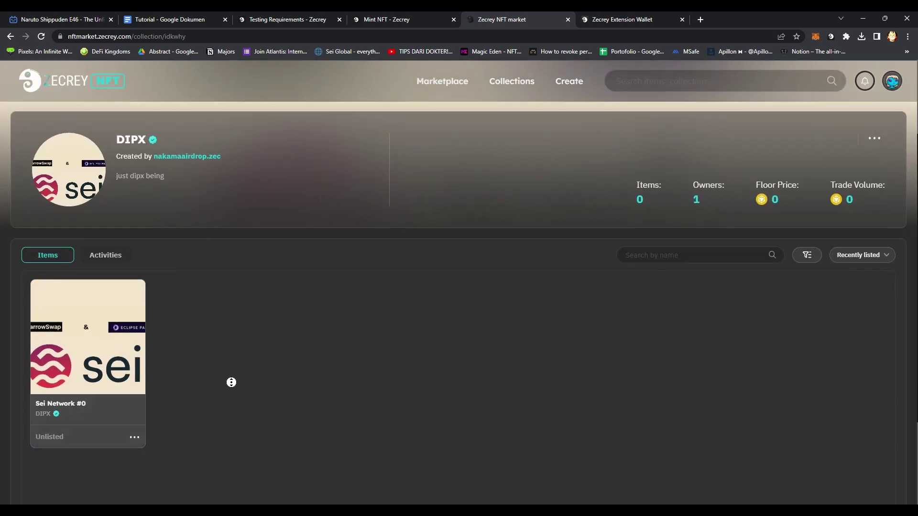
scroll(232, 381, up, 3)
Glance at the wallet and the Mint NFT documentation, then close that docs tab.
click(645, 15)
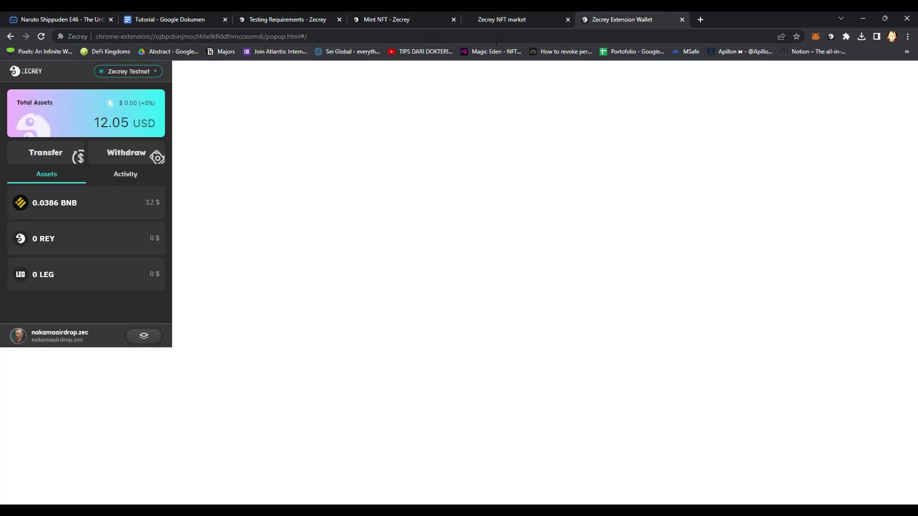
click(408, 16)
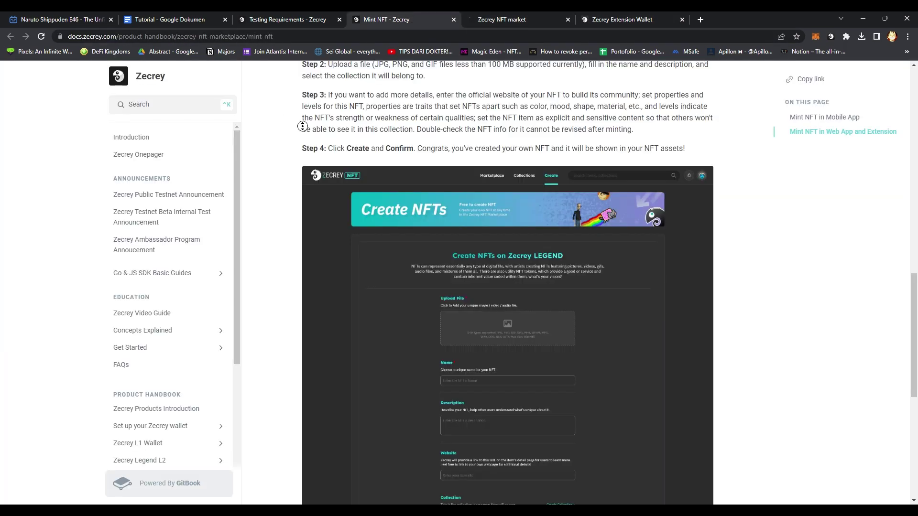
scroll(273, 222, down, 7)
click(453, 20)
Open the Buy NFT guide from the Testing Requirements list in a new tab.
click(285, 18)
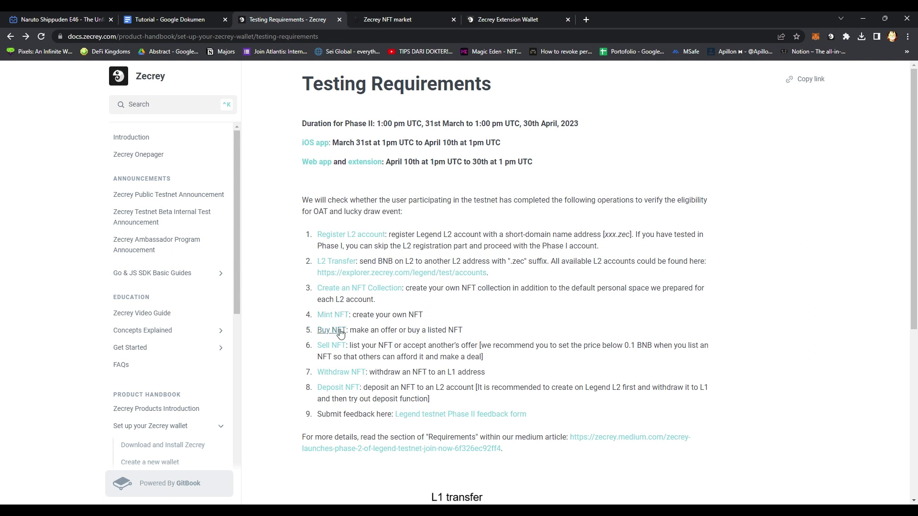
click(340, 334)
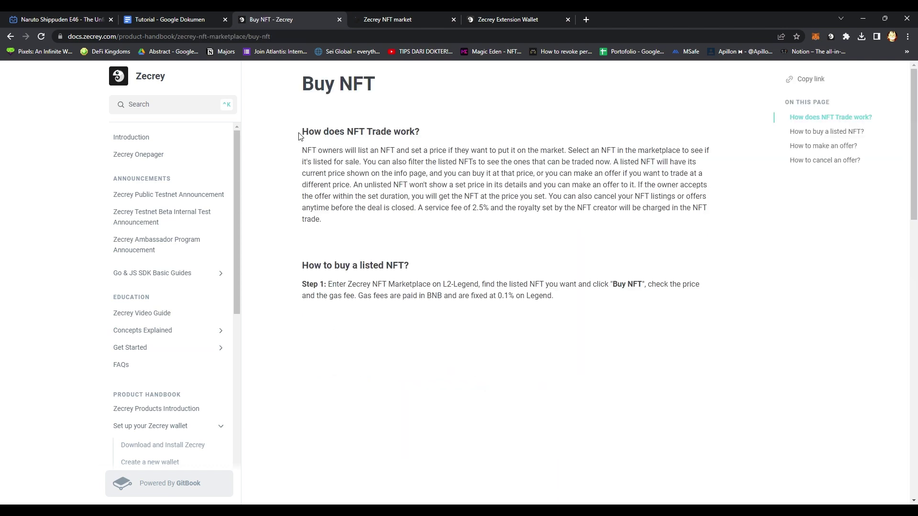
click(15, 37)
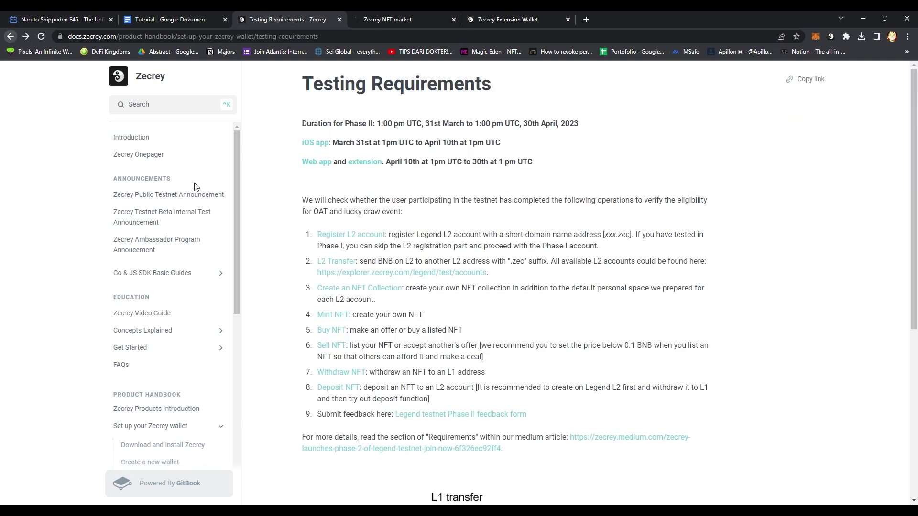
middle_click(335, 331)
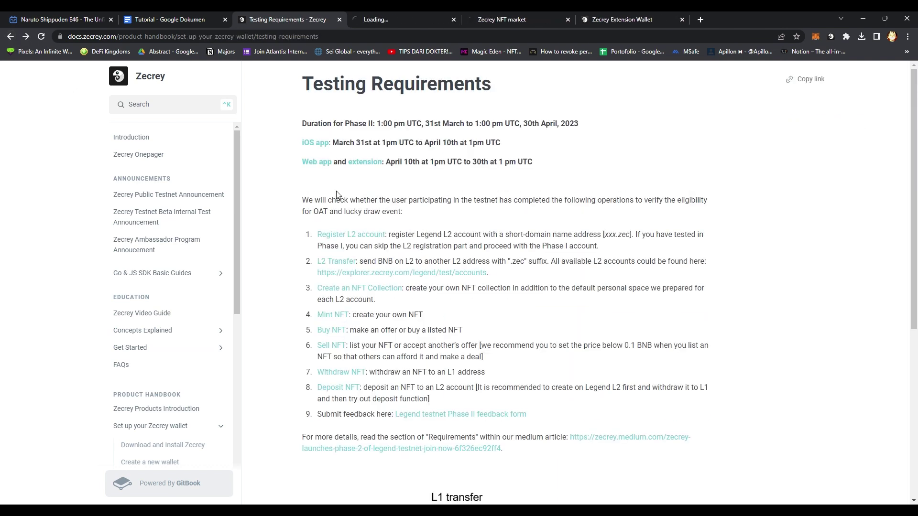
Read through the Buy NFT guide, then return to the Zecrey NFT market.
click(400, 19)
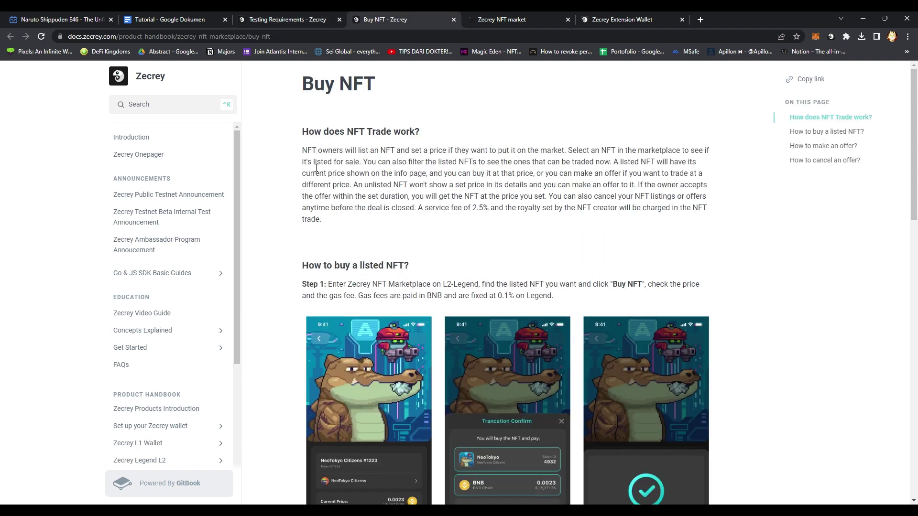
scroll(301, 211, down, 3)
scroll(301, 211, down, 9)
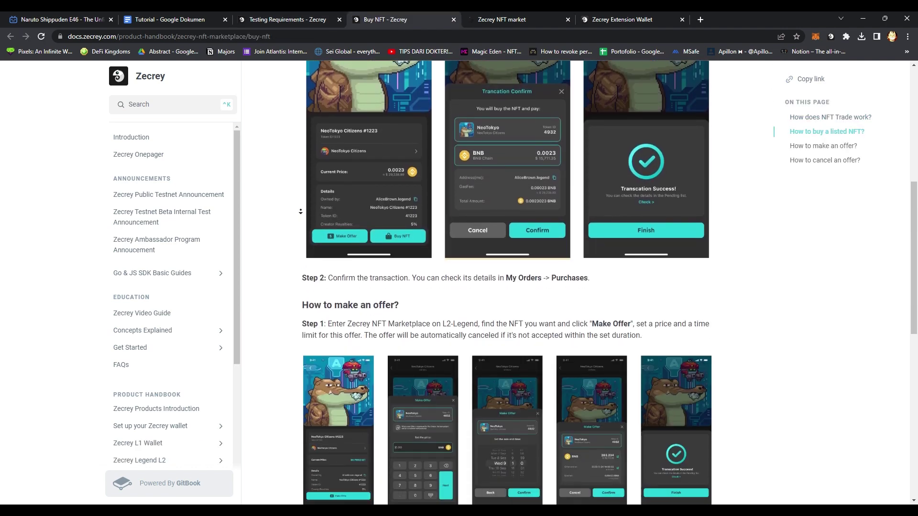
scroll(304, 262, down, 4)
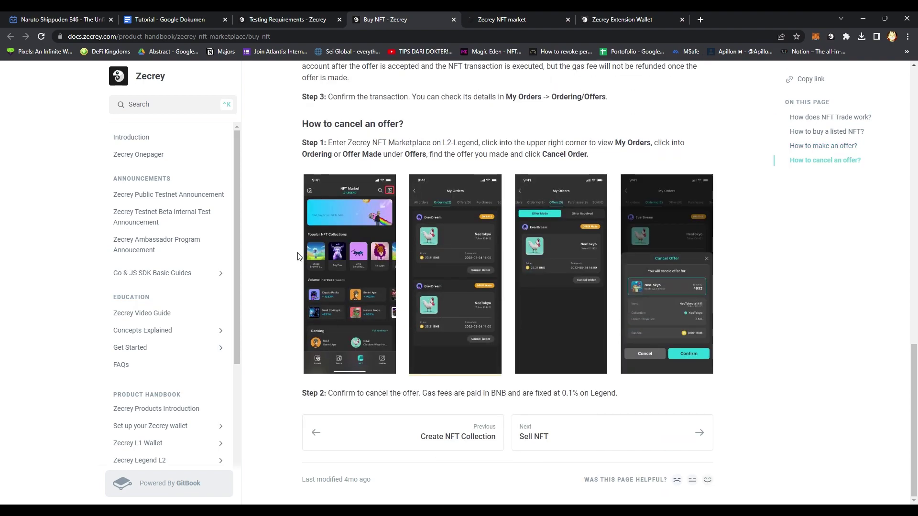
scroll(294, 193, up, 17)
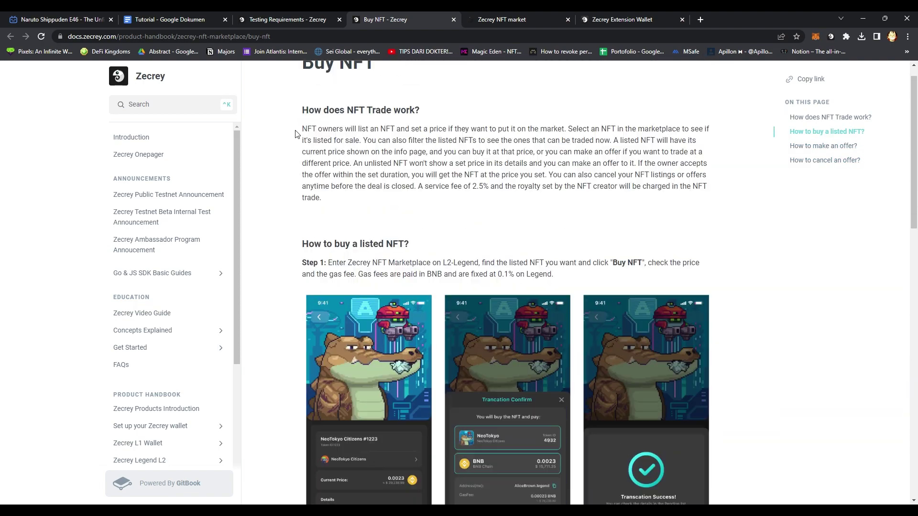
key(ctrl+Tab)
Open SC #1 and start its checkout, checking the wallet before closing the dialog.
click(443, 82)
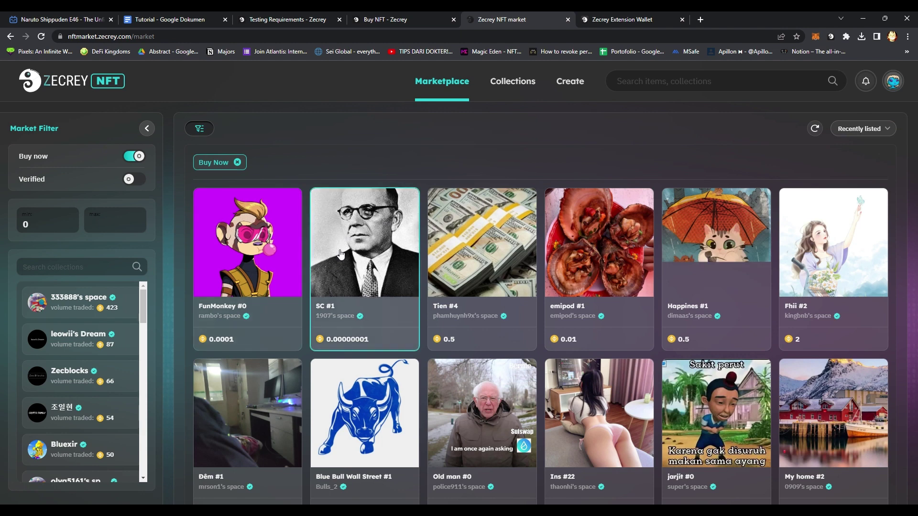
click(362, 254)
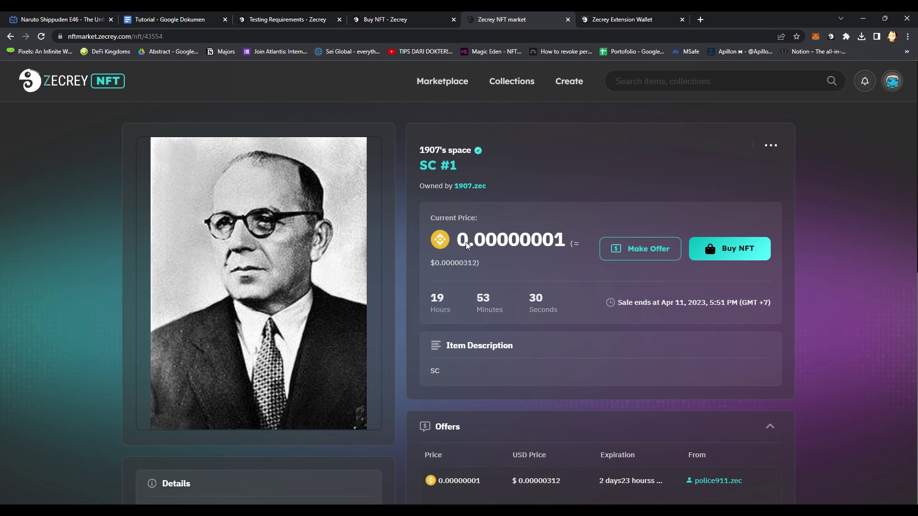
click(728, 257)
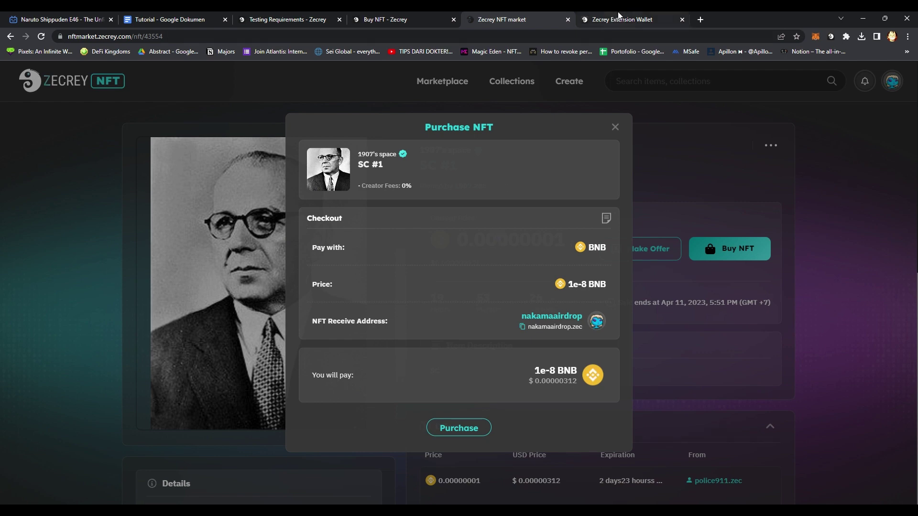
click(619, 18)
key(F5)
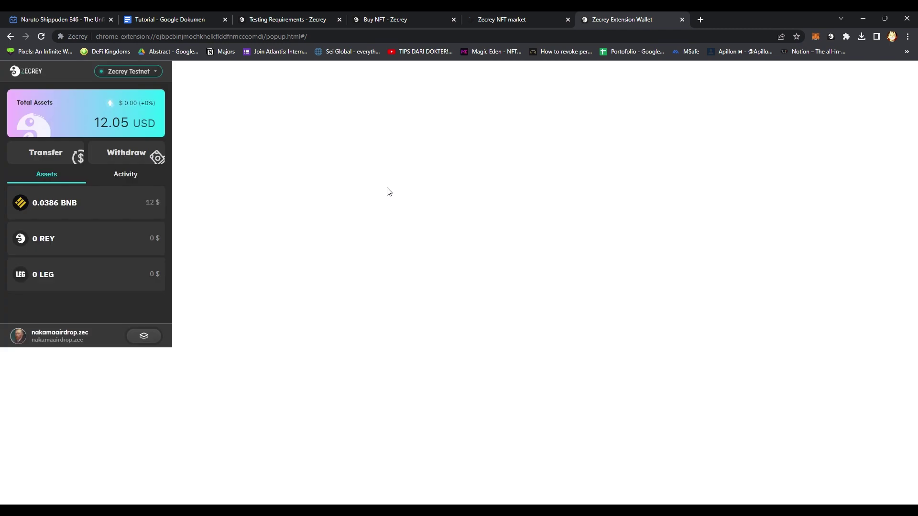
click(504, 11)
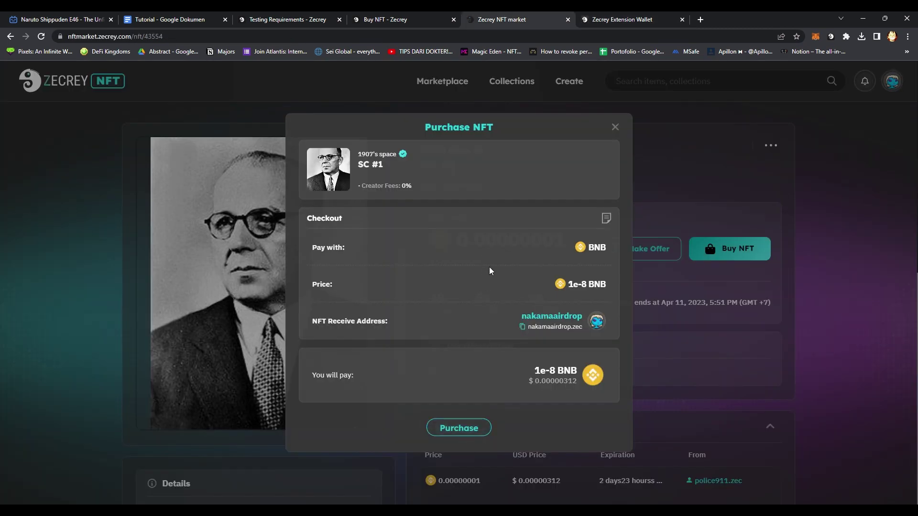
click(687, 181)
Retry the SC #1 checkout, then cancel it and return to the Buy now listings.
key(F5)
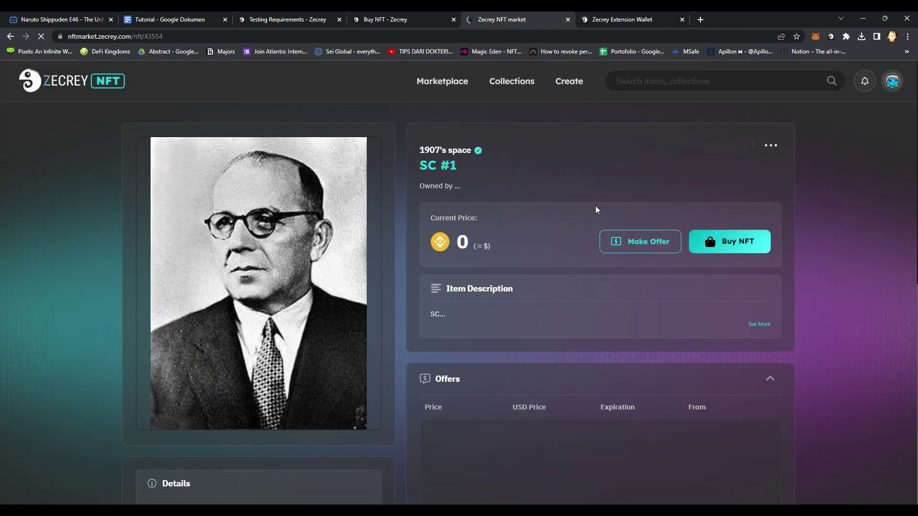
click(734, 253)
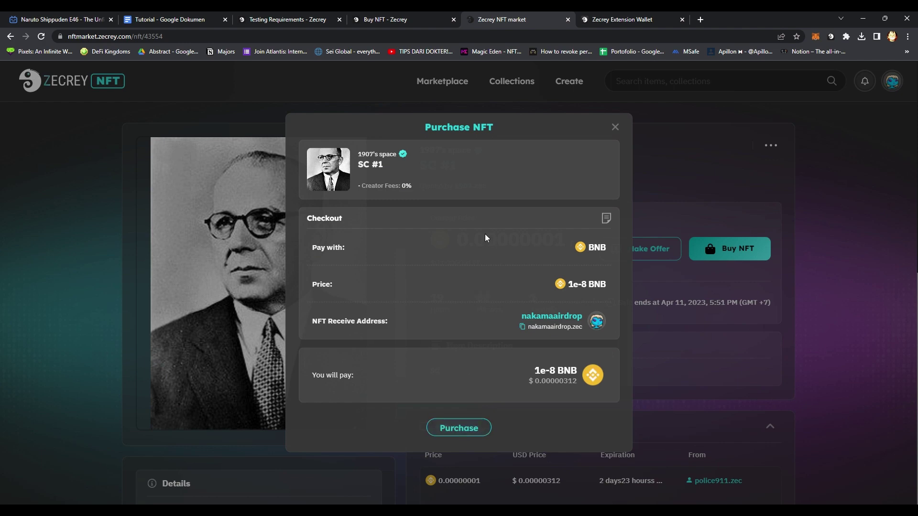
click(624, 19)
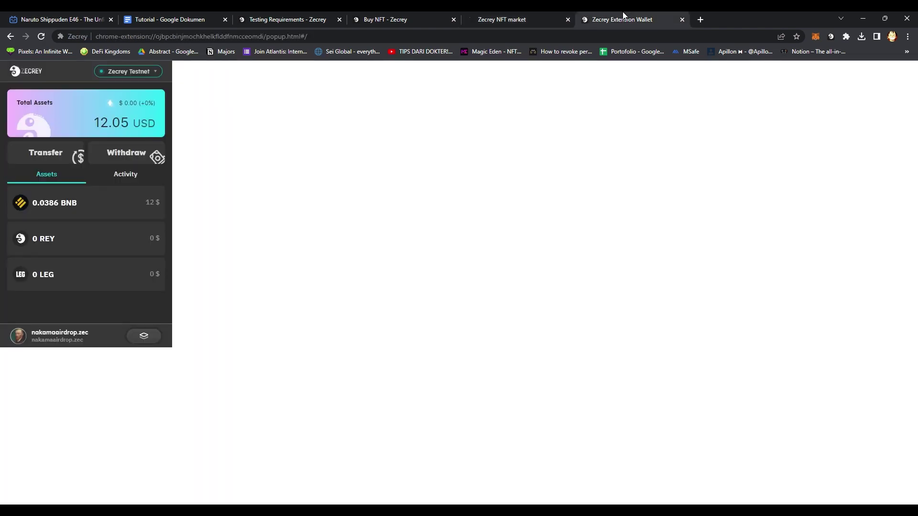
key(F5)
click(467, 13)
click(618, 128)
click(446, 83)
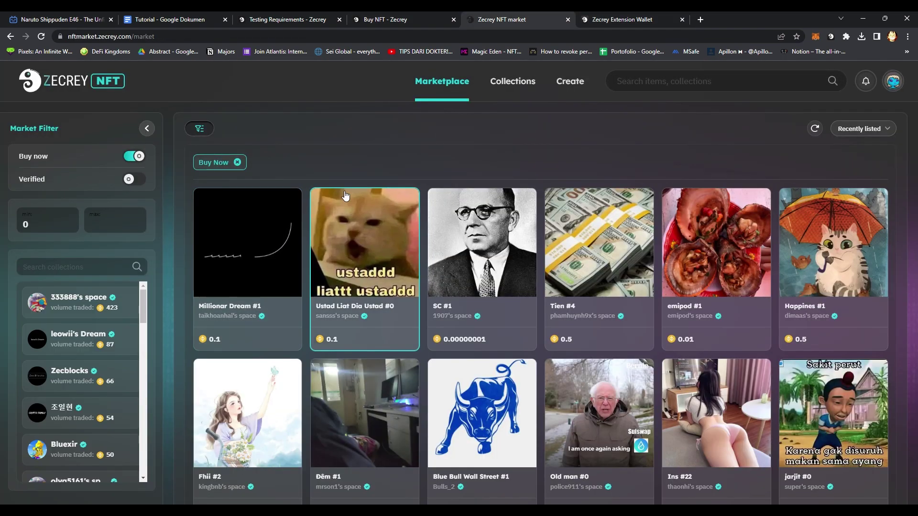
Sort listings by Price low to high and open Ghhsh #2 at 0.0000001 BNB, closing its checkout.
click(854, 129)
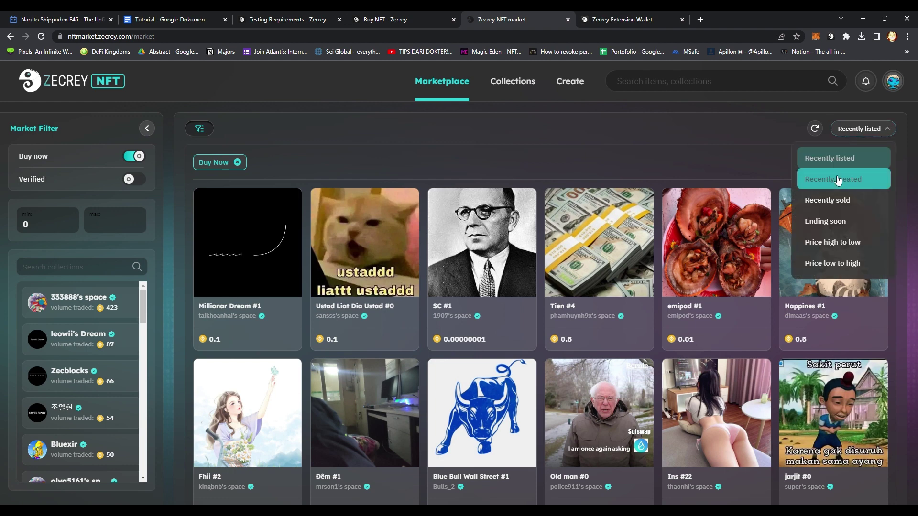
click(841, 270)
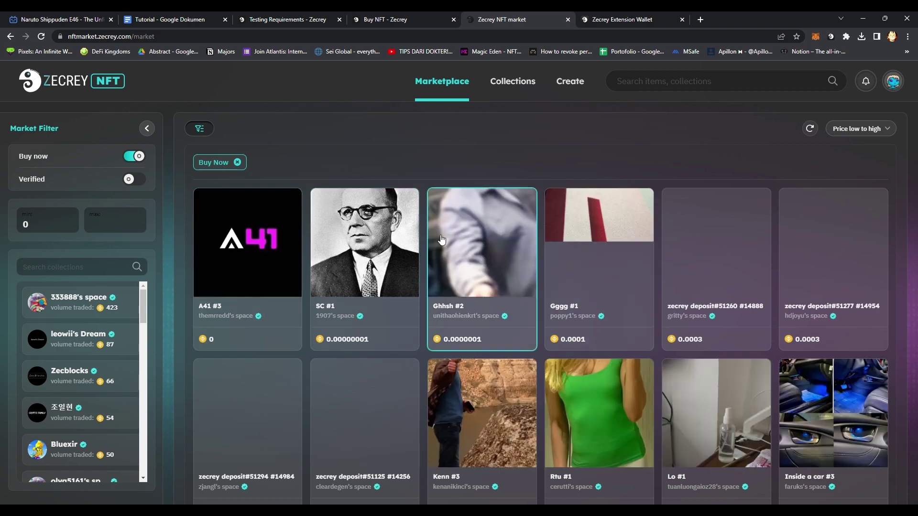
click(449, 239)
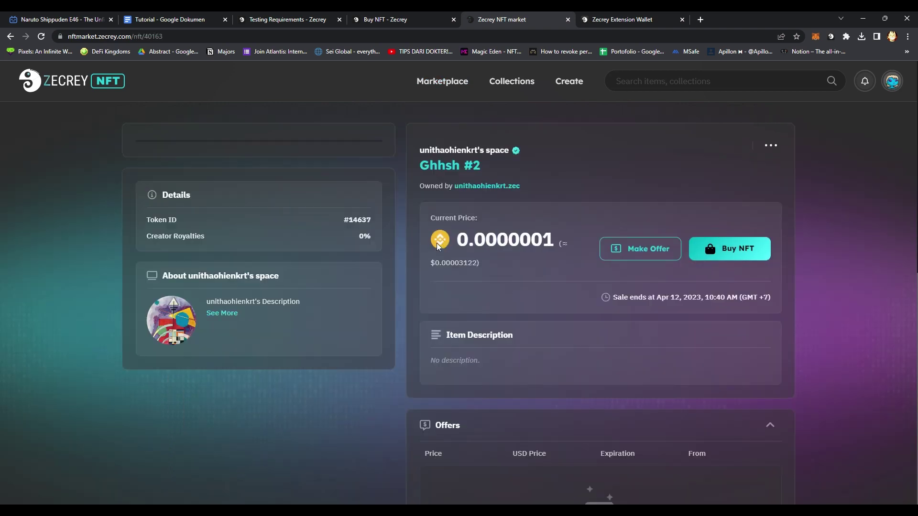
click(715, 254)
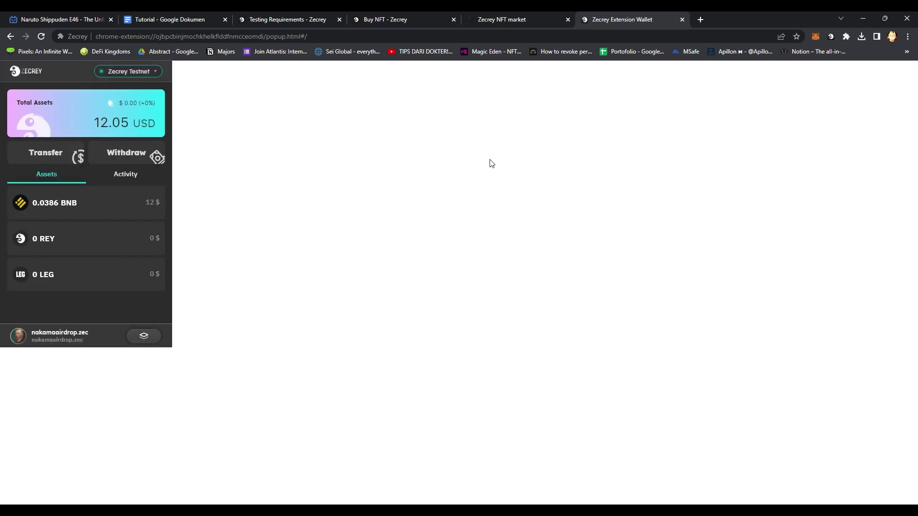
click(519, 17)
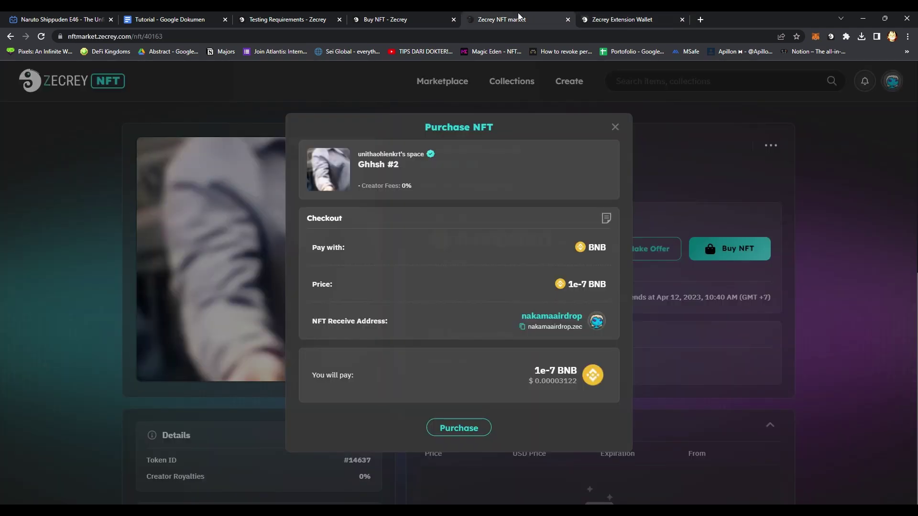
click(616, 128)
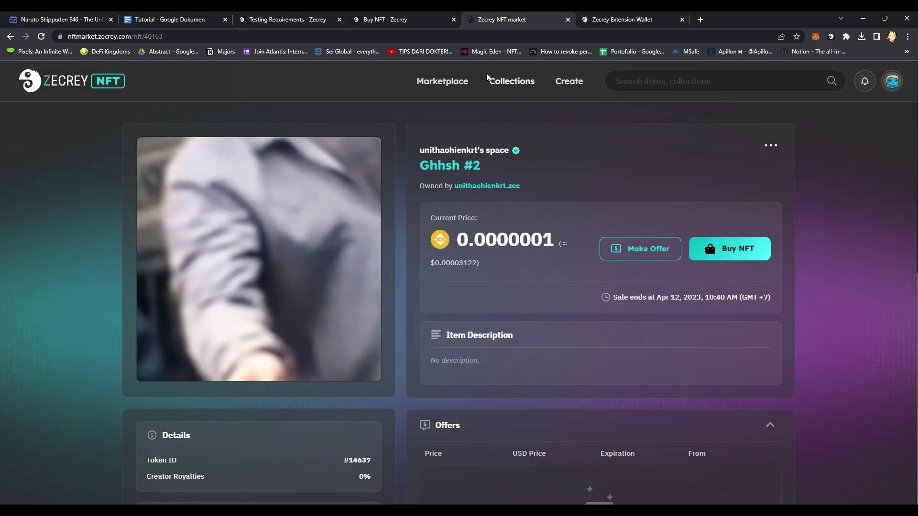
Open emipod #1 (0.01 BNB) from the marketplace and submit its purchase.
click(459, 84)
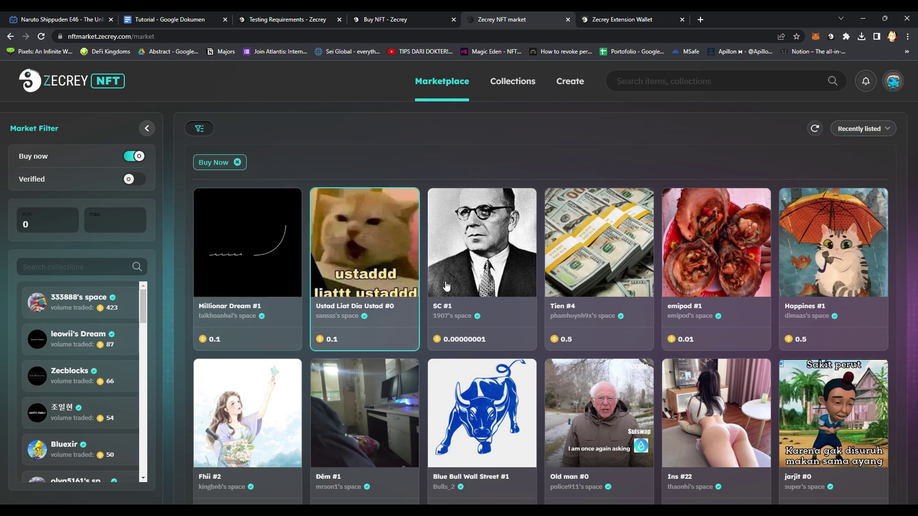
click(719, 260)
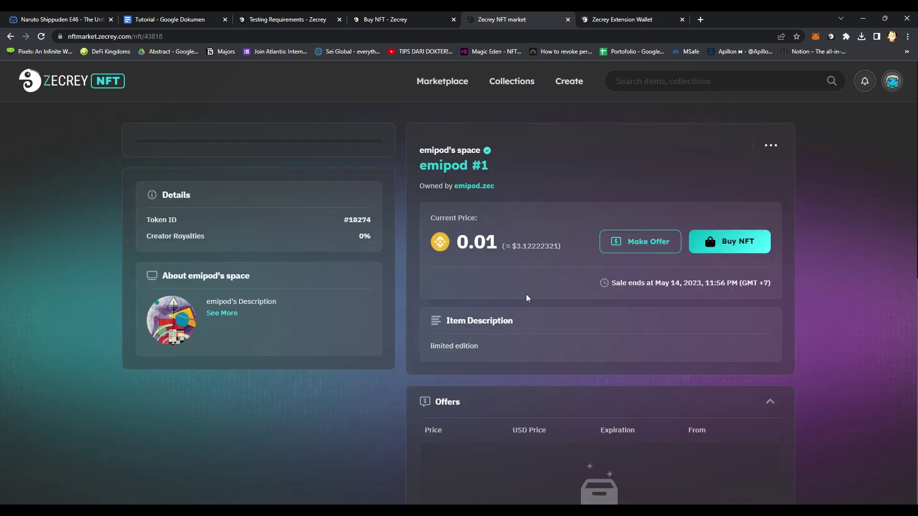
click(719, 238)
click(459, 428)
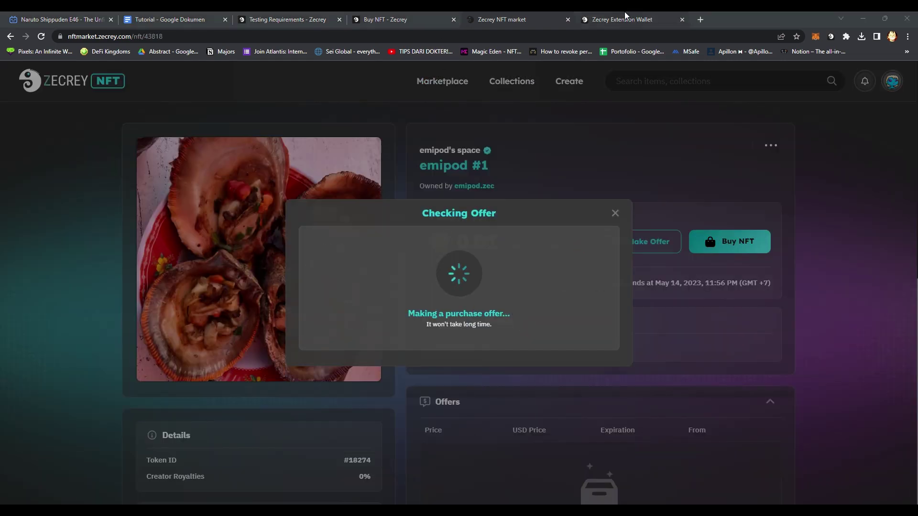
Unlock the Zecrey wallet with the password and go back to the emipod #1 page.
click(604, 16)
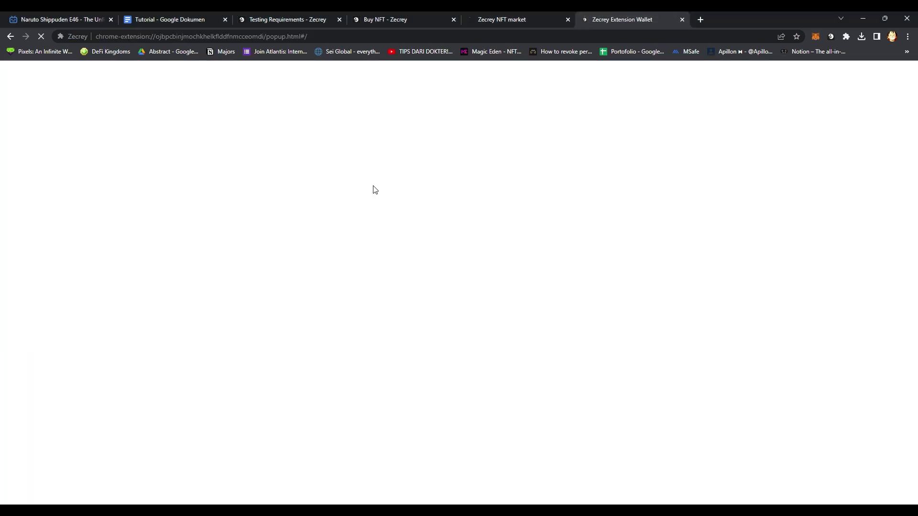
click(137, 212)
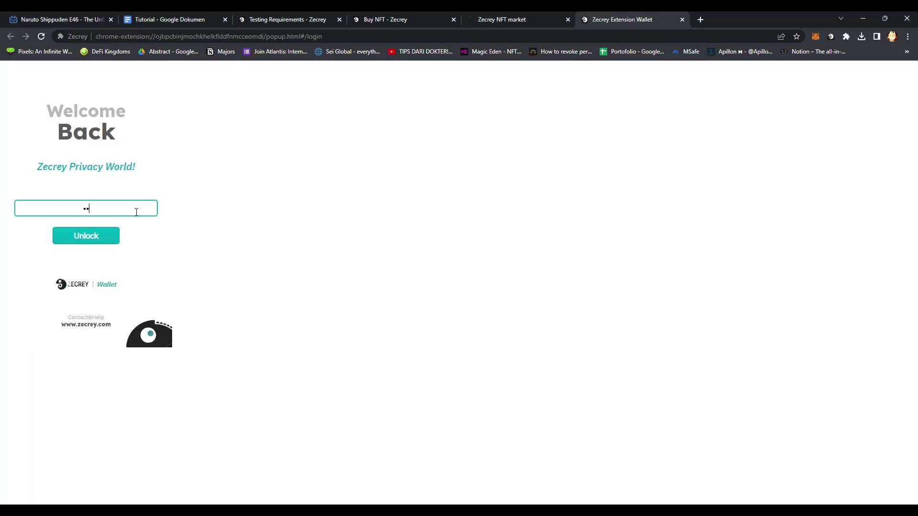
key(Return)
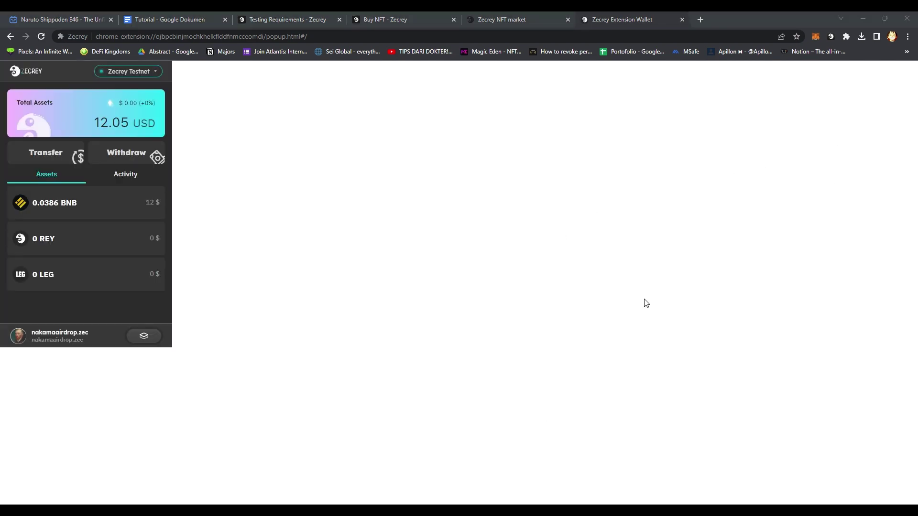
click(517, 15)
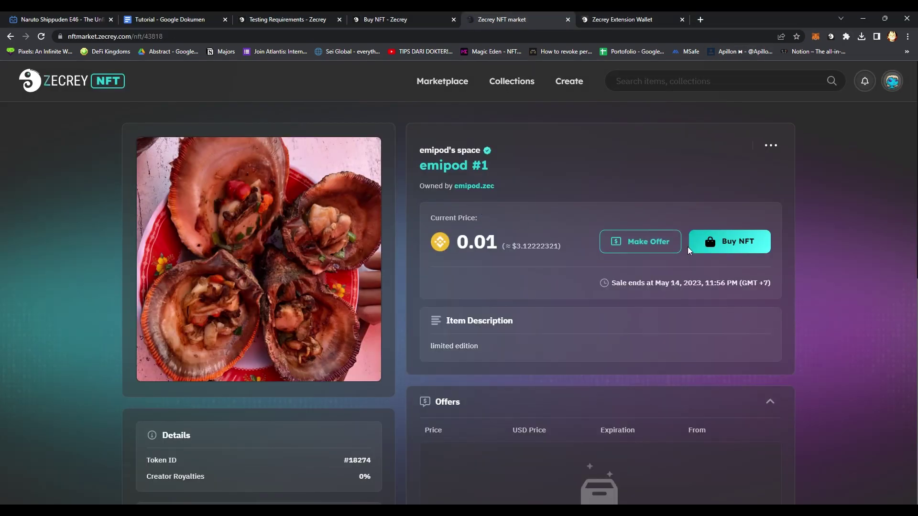
Purchase emipod #1 for 0.01 BNB, unlocking the wallet and confirming the signature.
click(726, 245)
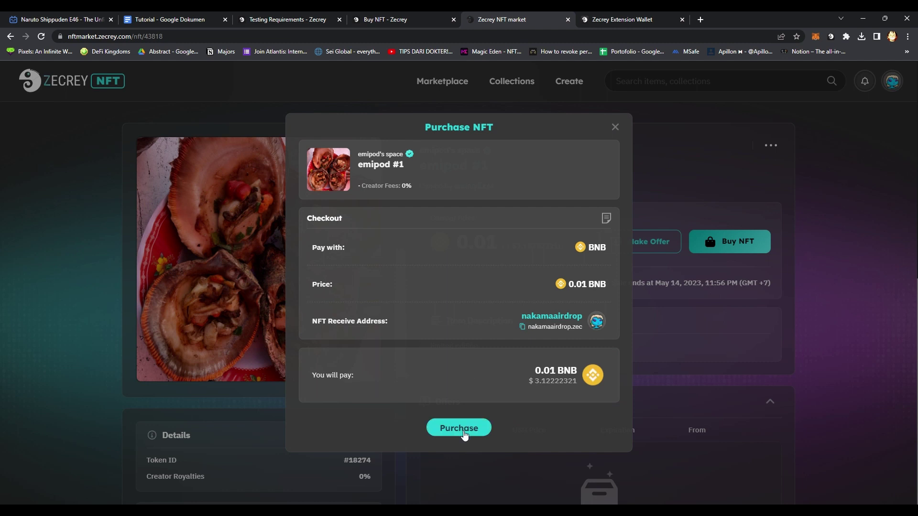
click(459, 428)
click(627, 20)
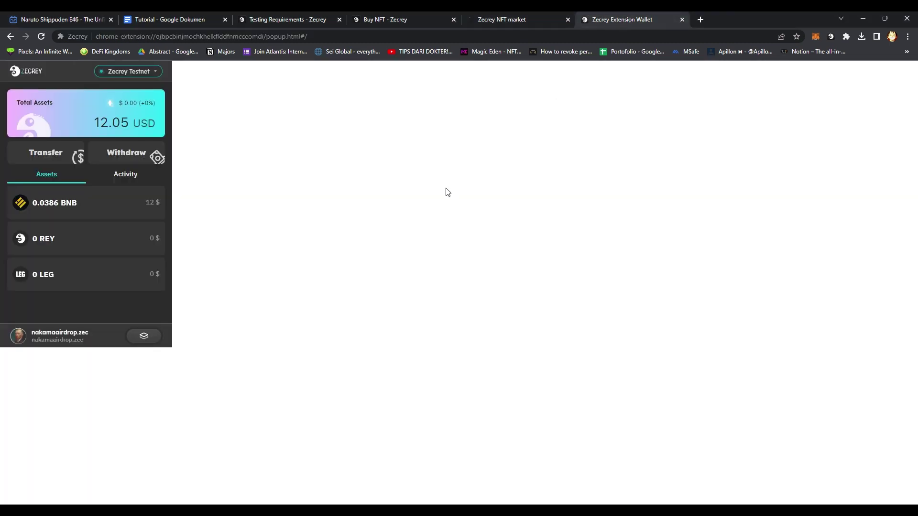
click(137, 210)
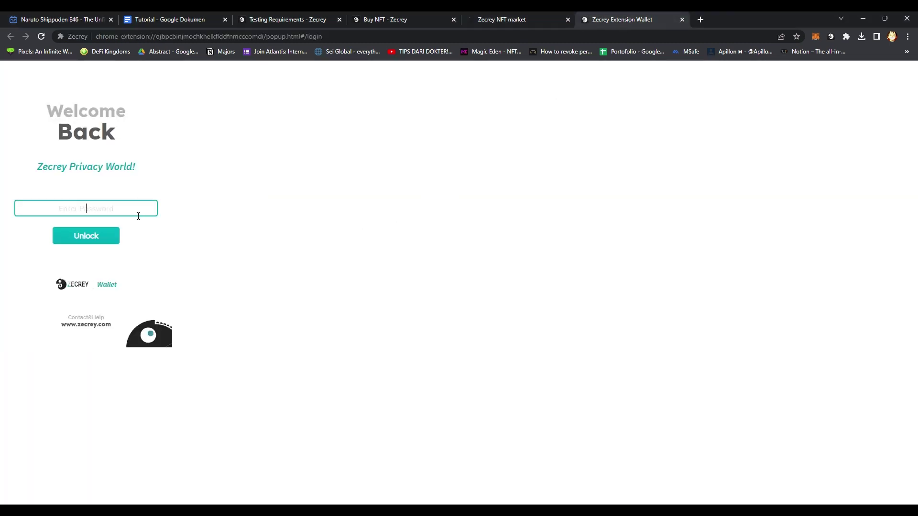
text(••••)
key(Return)
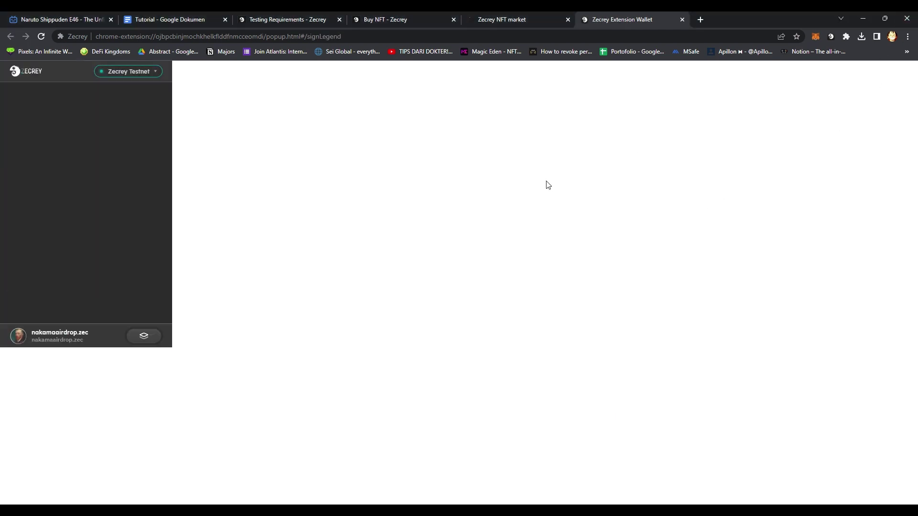
click(123, 292)
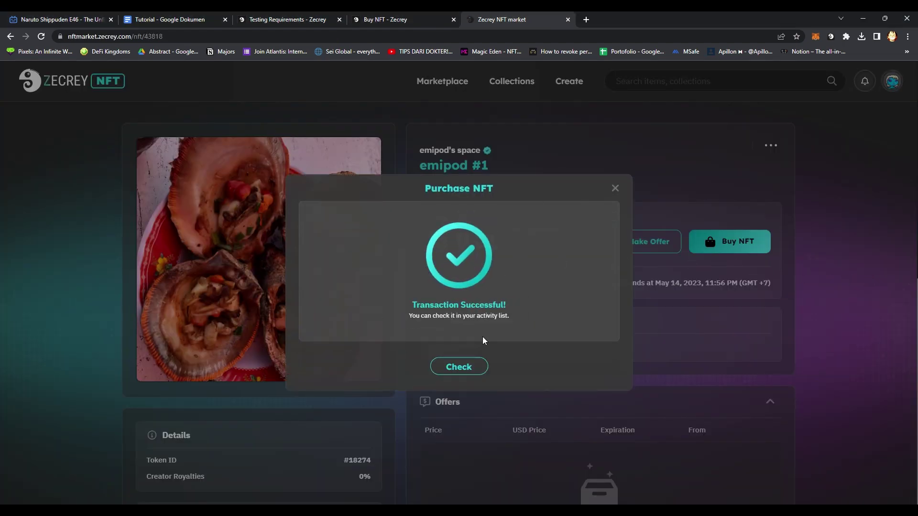
Review the account's activity records and collections, confirming the emipod #1 sale at 0.01.
click(459, 366)
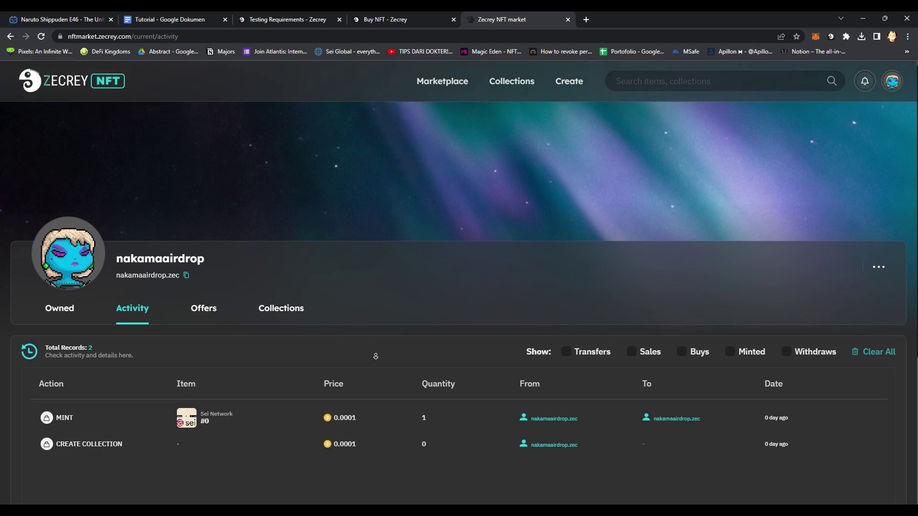
scroll(366, 335, down, 2)
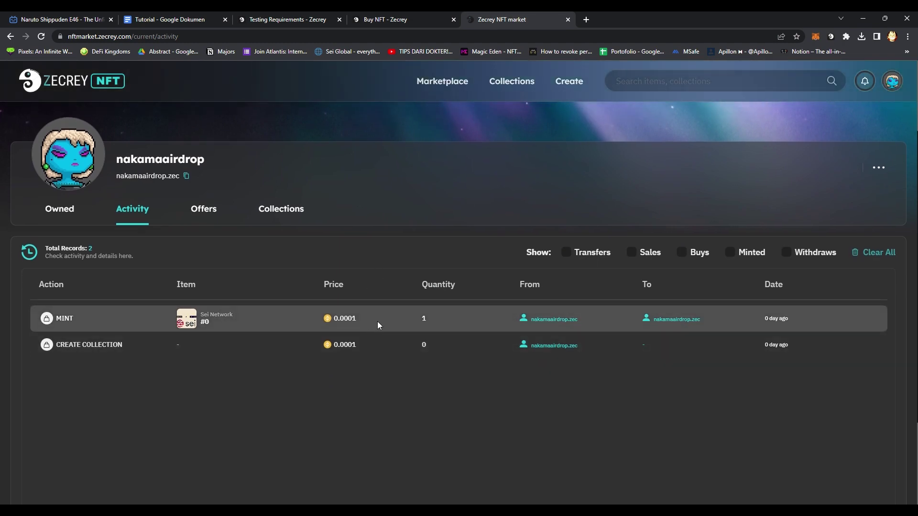
click(557, 323)
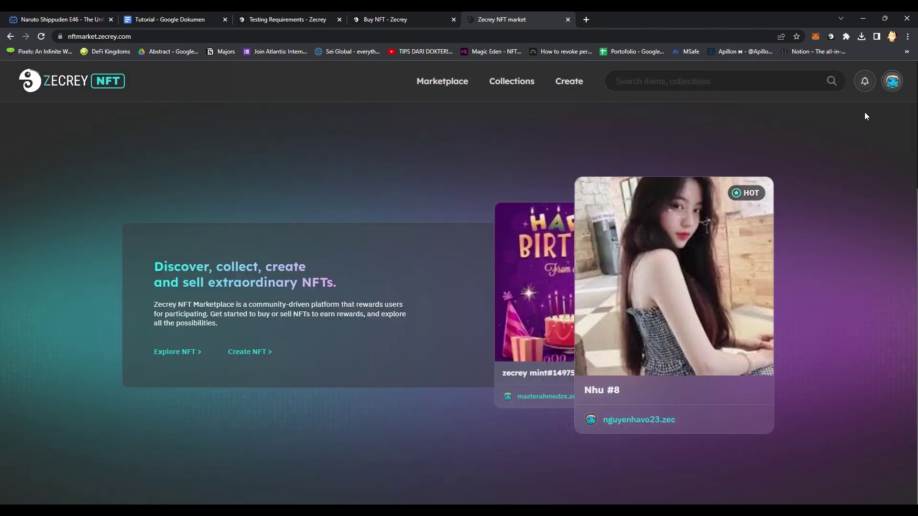
click(892, 82)
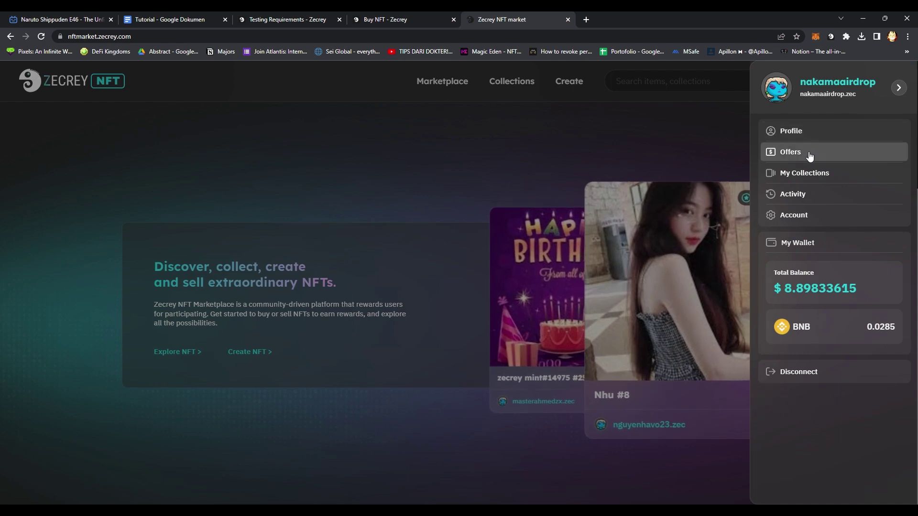
click(808, 173)
scroll(565, 254, down, 3)
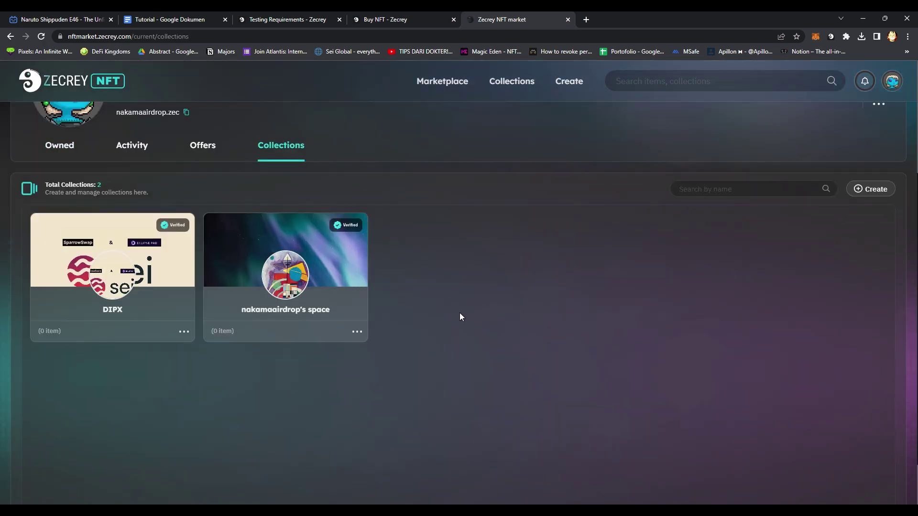
scroll(478, 303, up, 2)
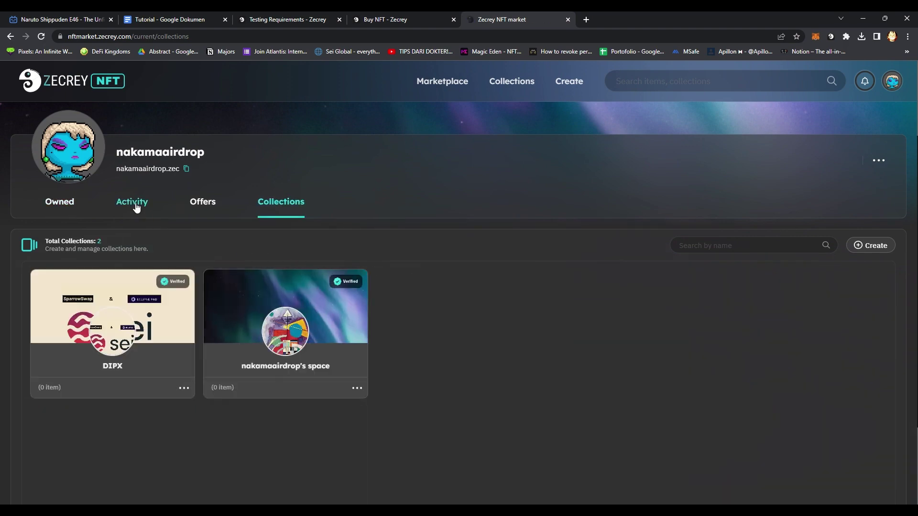
click(133, 203)
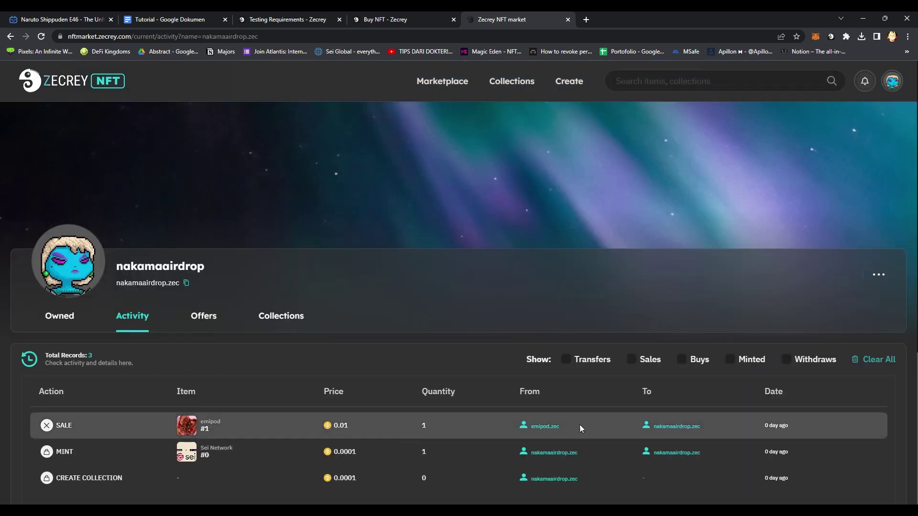
click(684, 426)
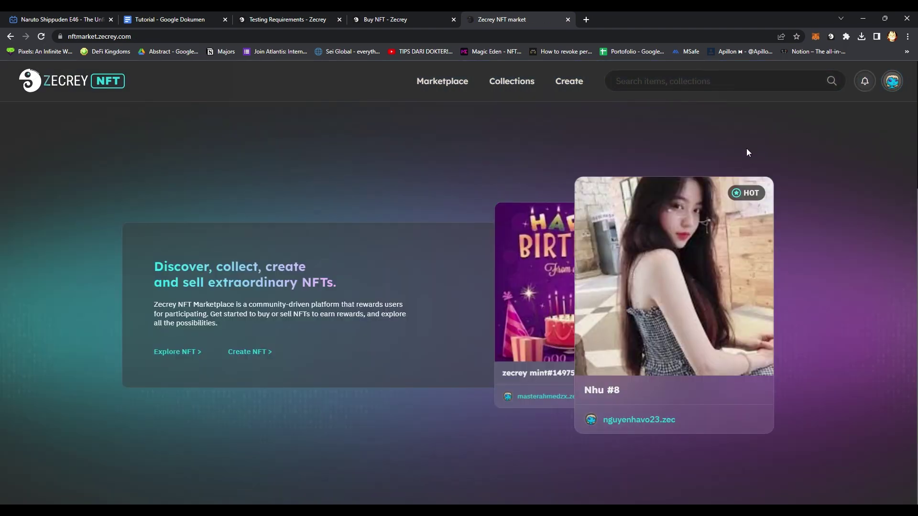
Revisit My Collections and the activity history, then bring up the Buy NFT guide tab.
click(892, 81)
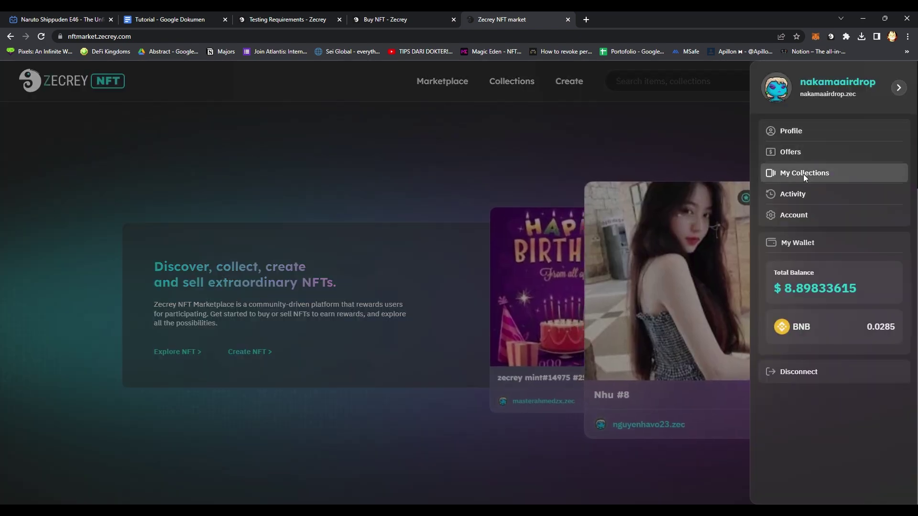
click(803, 174)
scroll(579, 215, down, 2)
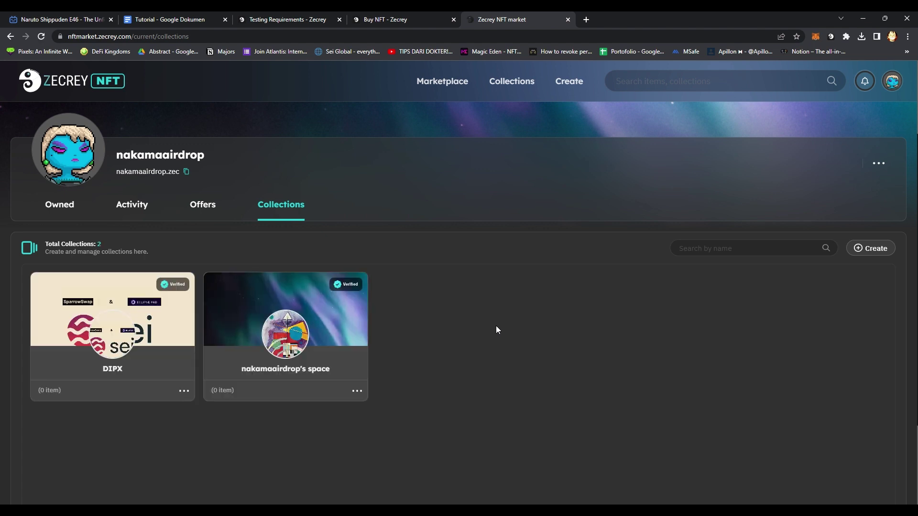
click(133, 208)
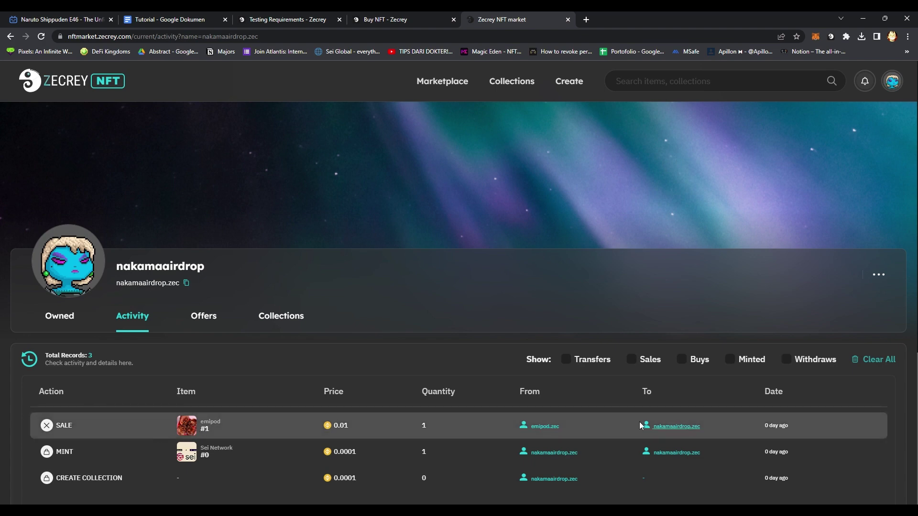
click(672, 428)
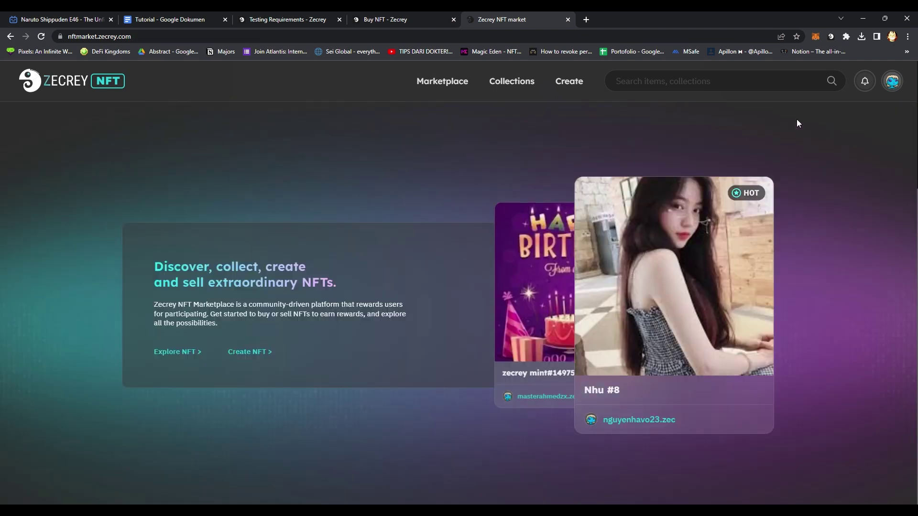
click(892, 81)
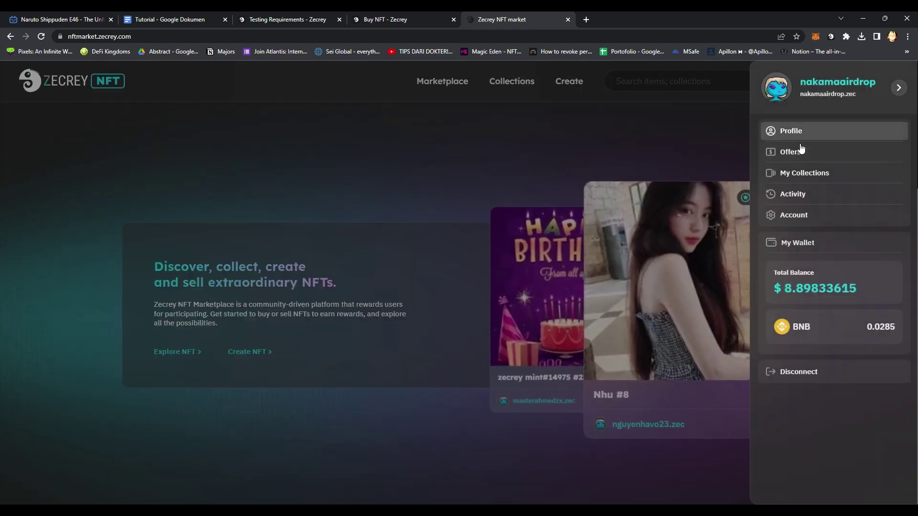
click(798, 171)
scroll(484, 384, down, 3)
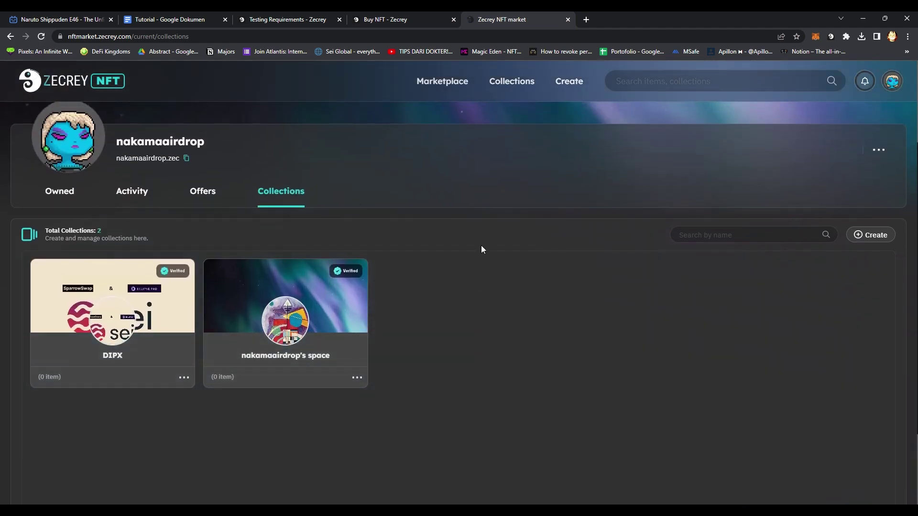
click(396, 16)
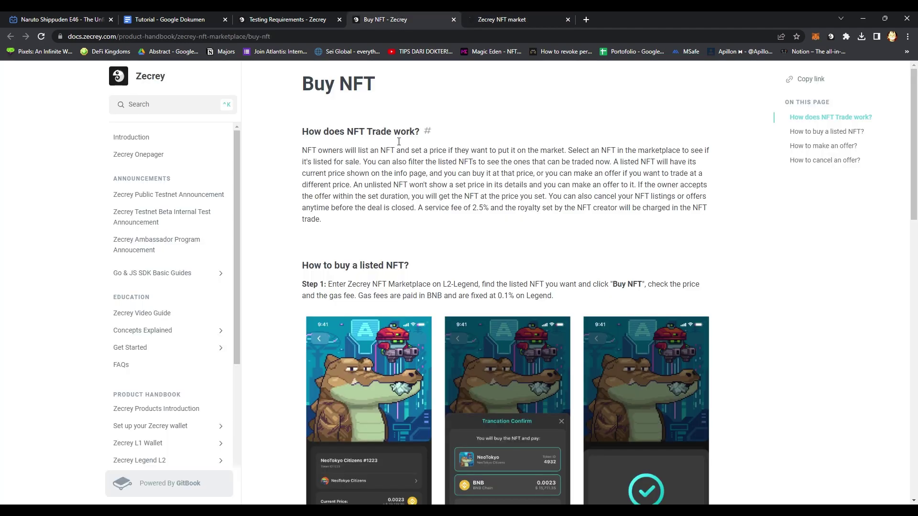
Read 'How to make an offer?' and the Testing Requirements, then return to the collections page.
scroll(300, 221, down, 8)
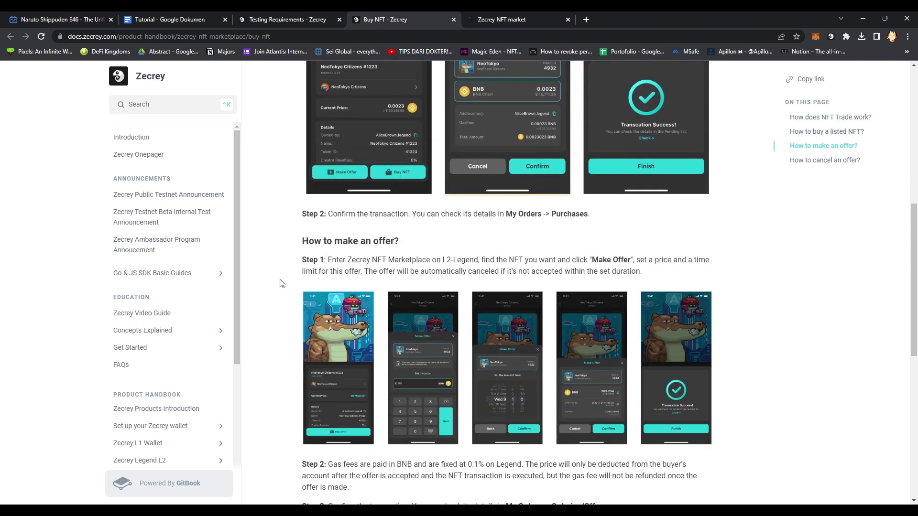
click(272, 19)
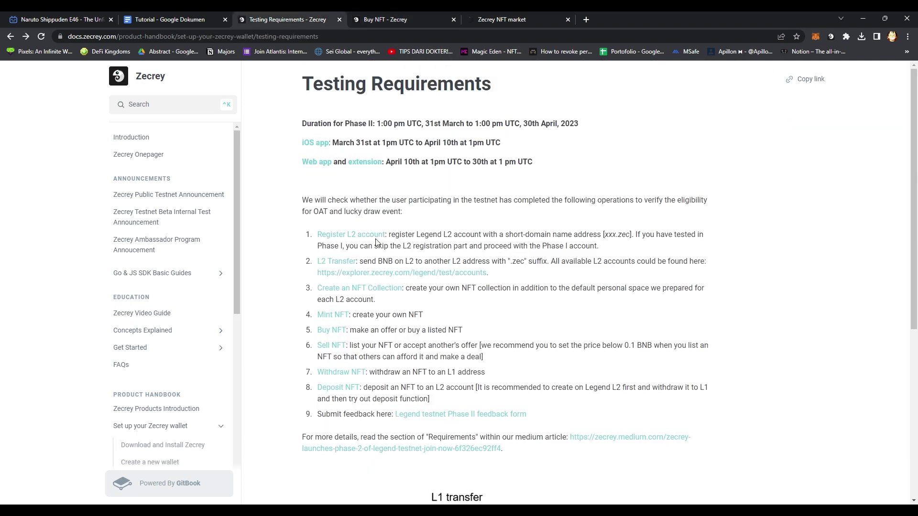
click(418, 14)
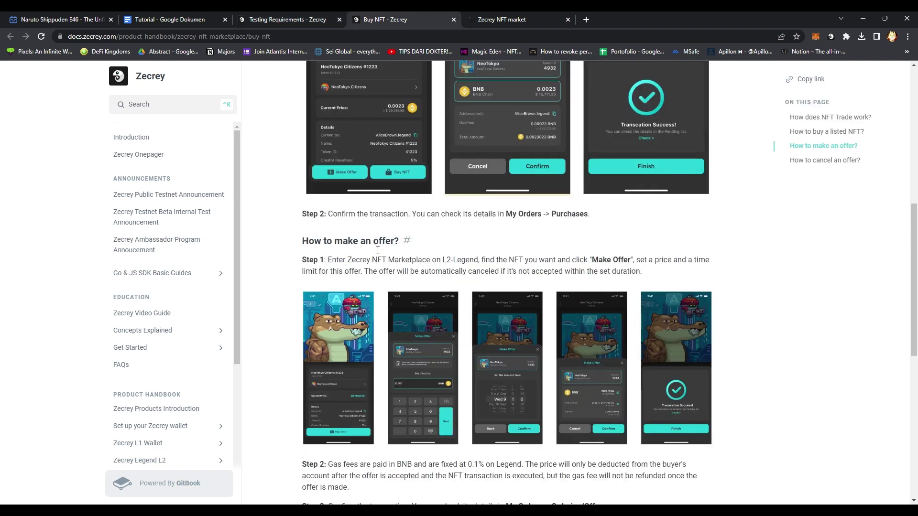
click(536, 19)
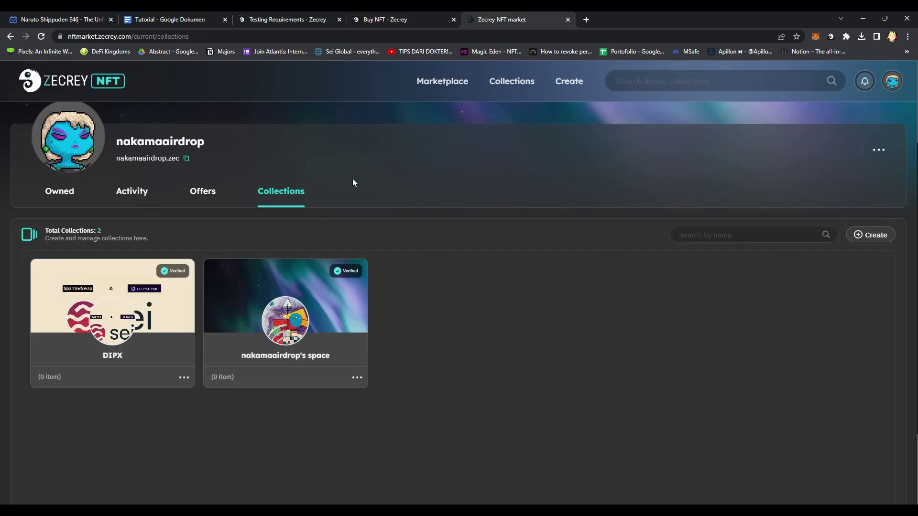
Submit a 0.001 BNB offer on Đêm #1 from the marketplace listings.
click(96, 84)
click(443, 81)
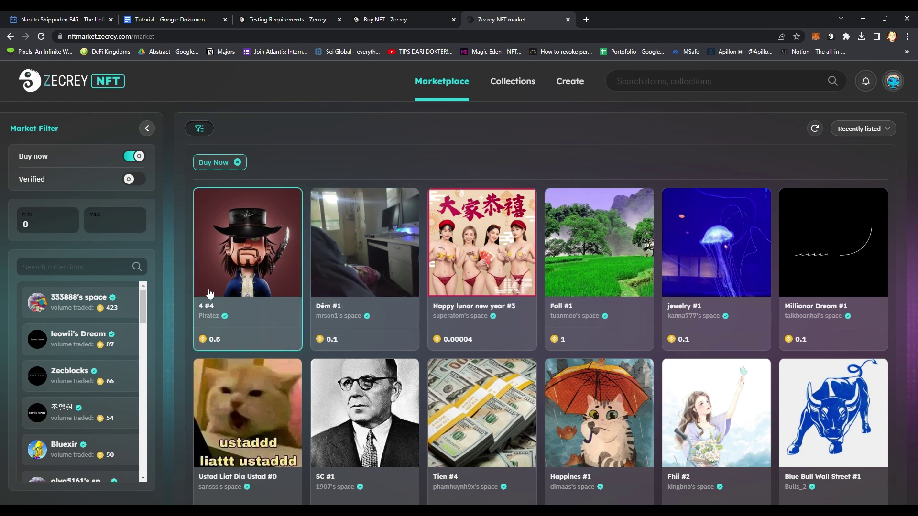
click(337, 256)
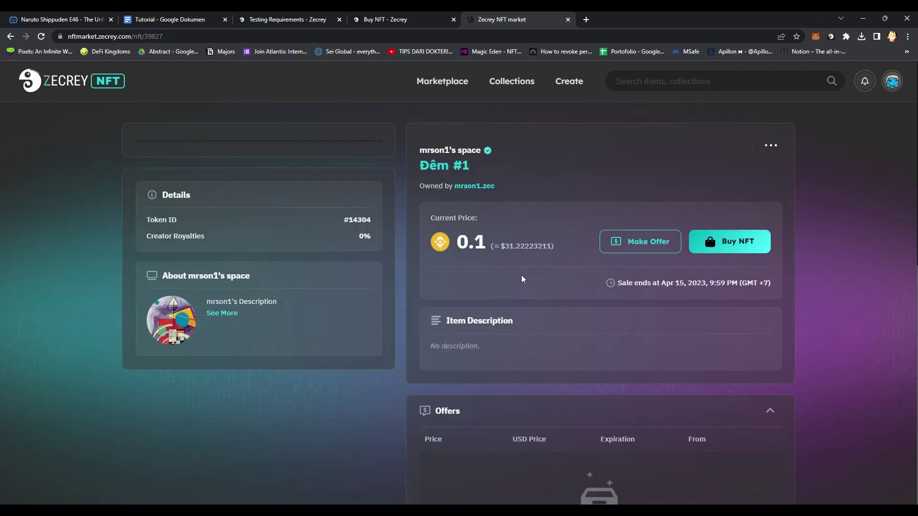
click(633, 246)
click(451, 240)
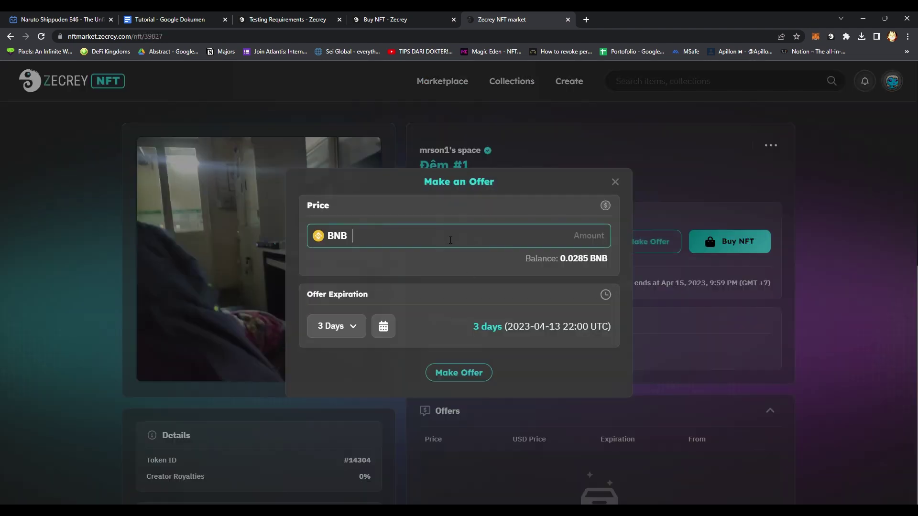
text(0.001)
click(459, 373)
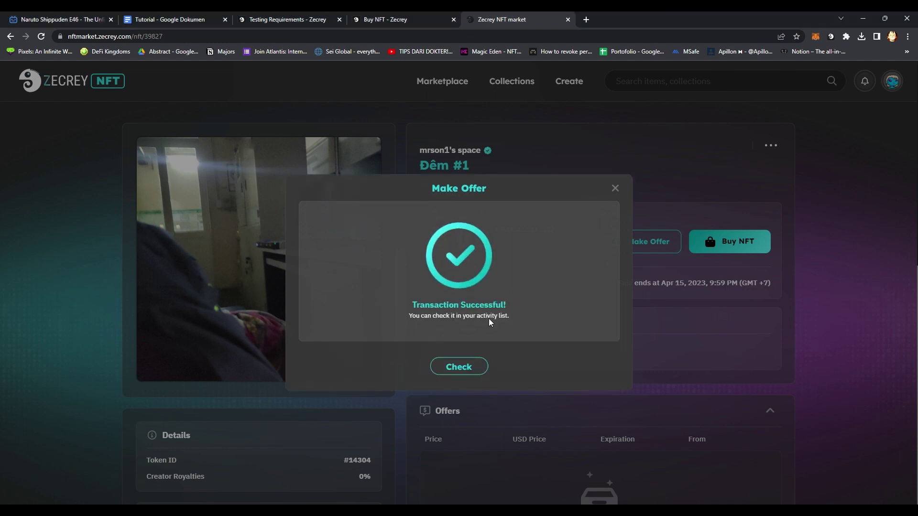
Check the new Đêm #1 offer, switching from Offer Received to Offer Made.
click(471, 371)
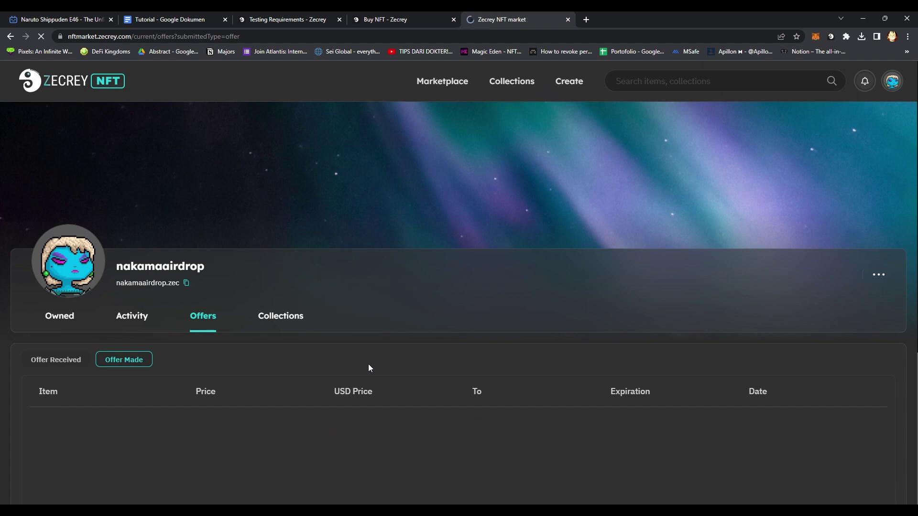
click(50, 364)
click(140, 362)
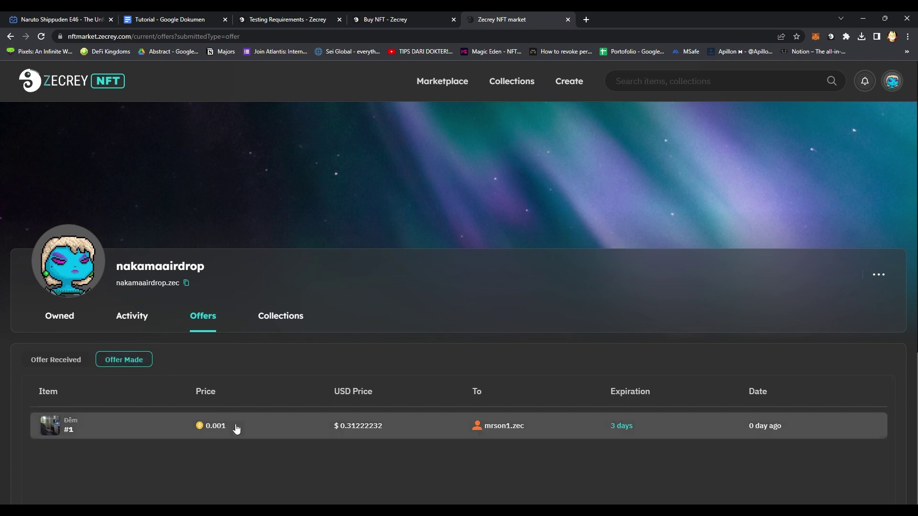
Sort listings by price low to high and buy zecrey deposit#51260 #14888 for 0.0003 BNB.
click(61, 86)
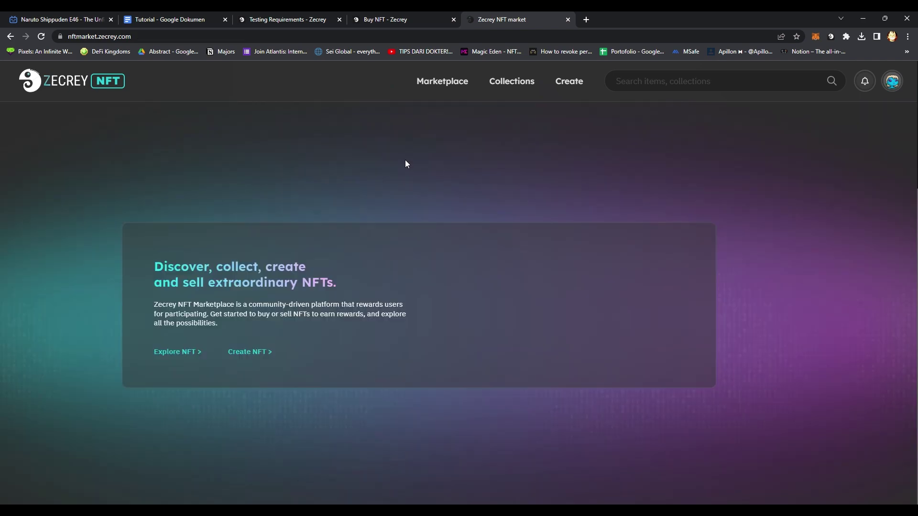
click(454, 86)
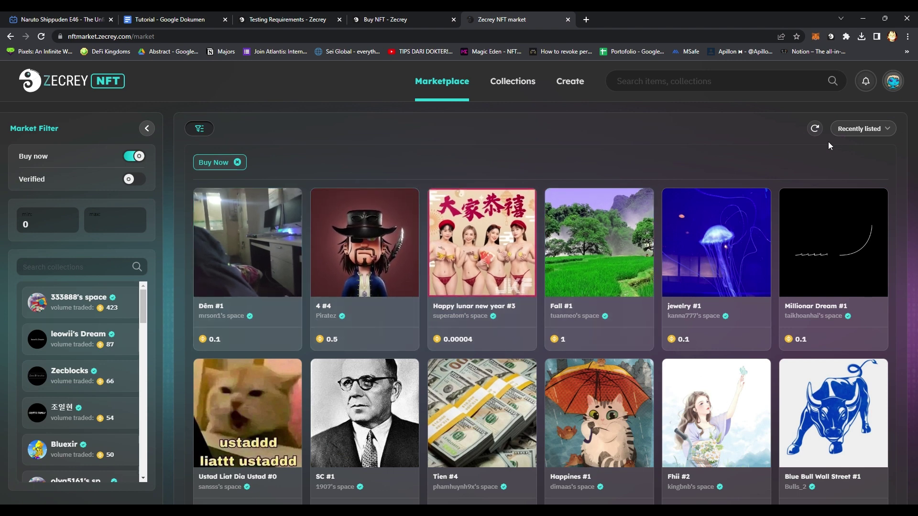
click(861, 129)
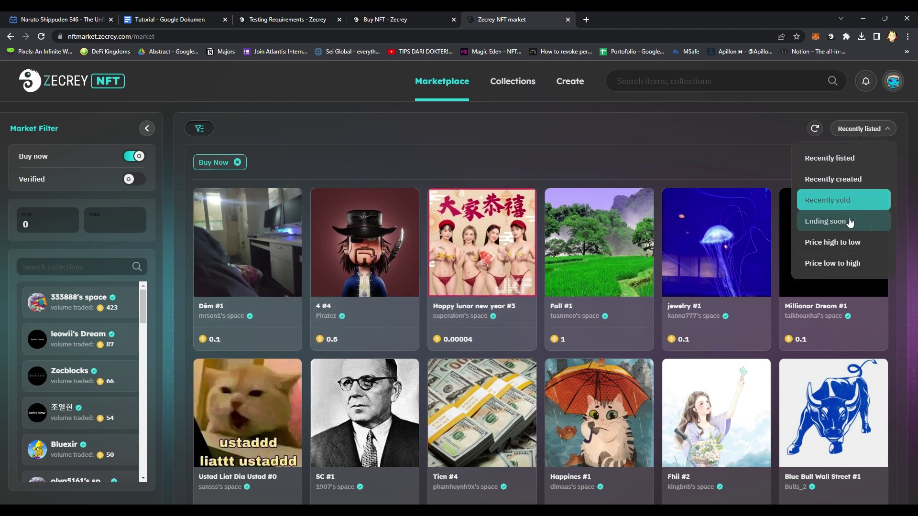
click(846, 263)
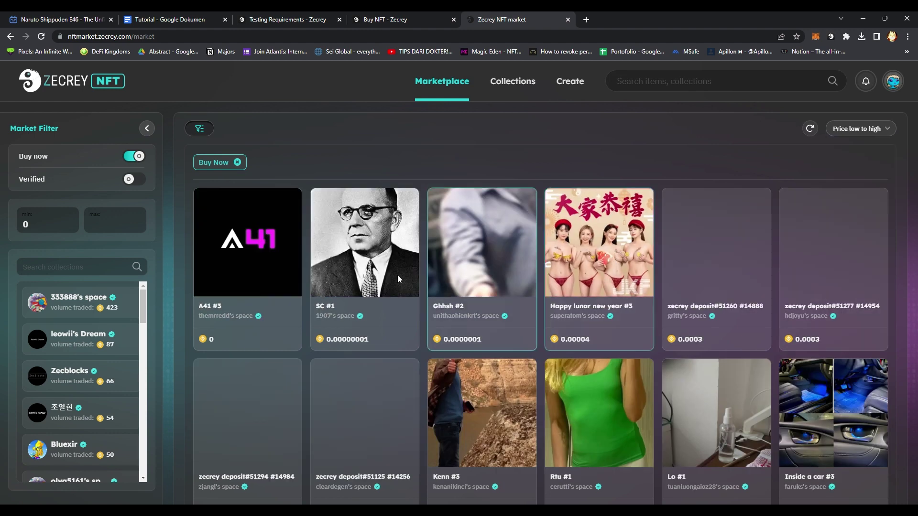
click(702, 289)
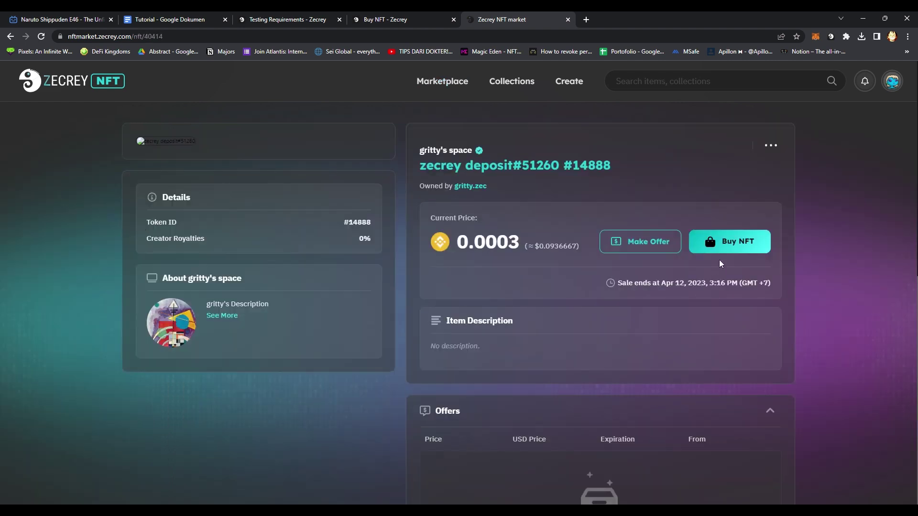
click(727, 244)
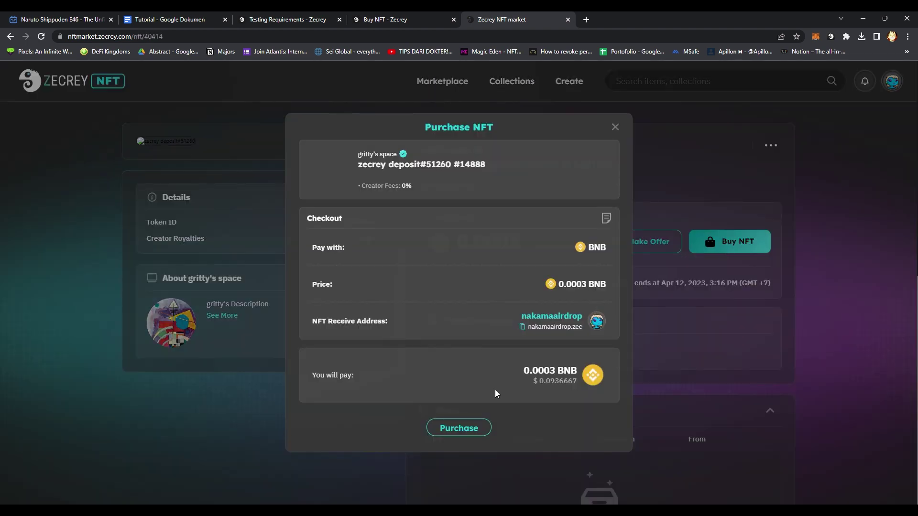
click(459, 429)
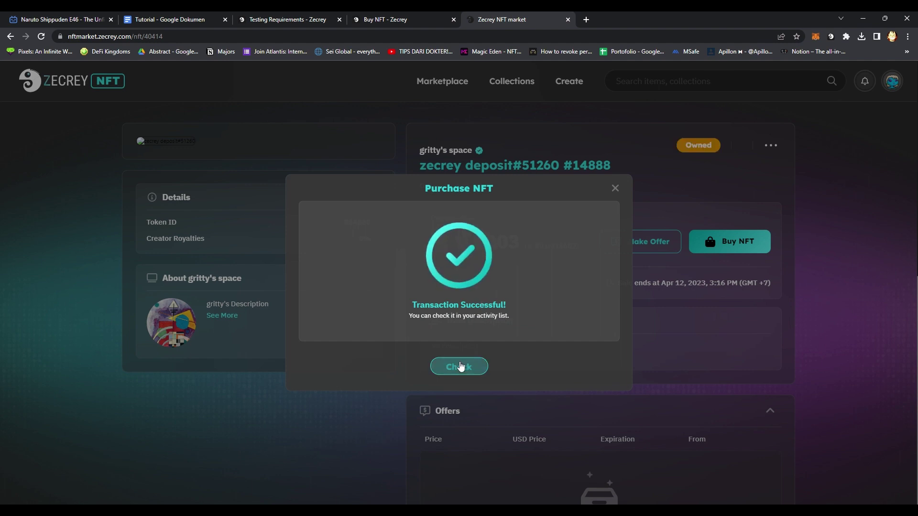
Review the purchase in the profile's activity and owned NFTs, removing the Buy Now filter.
click(458, 366)
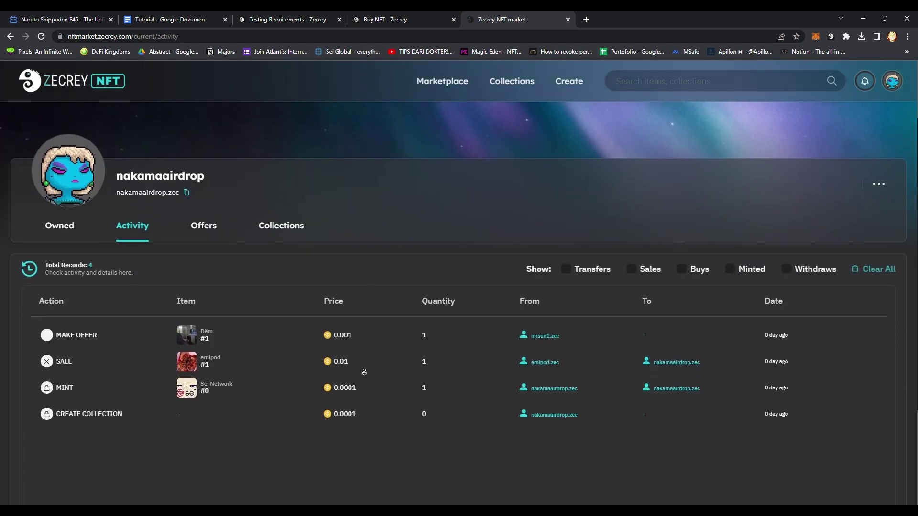
click(282, 210)
scroll(196, 297, down, 2)
click(60, 233)
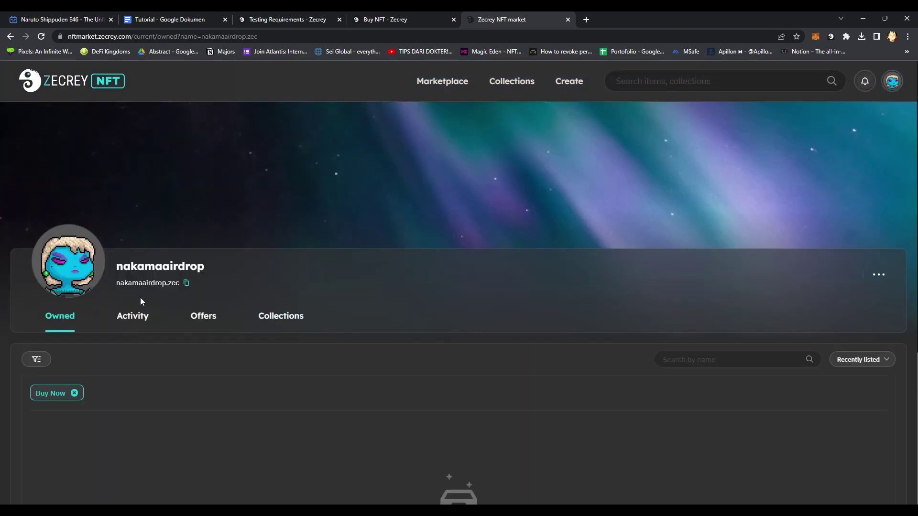
scroll(344, 337, down, 4)
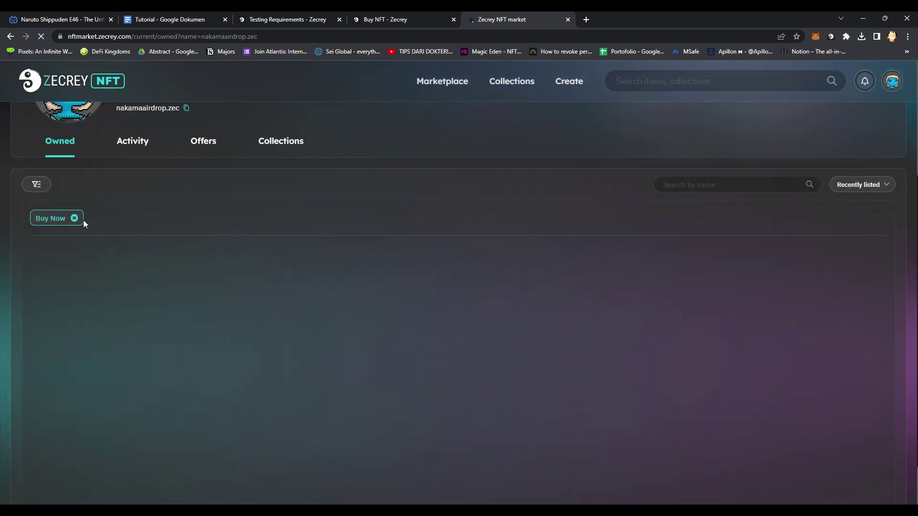
click(75, 218)
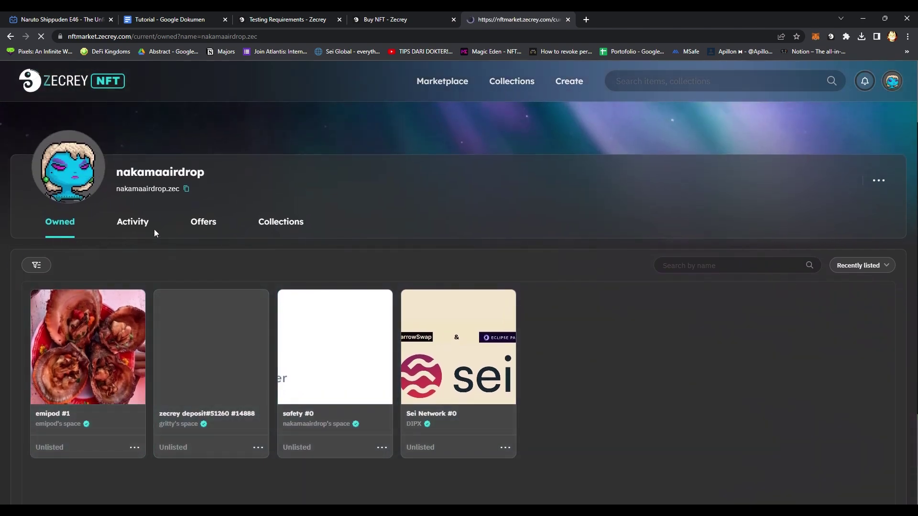
Open the Sell NFT guide, close the Buy NFT guide, and return to the marketplace listings.
click(294, 20)
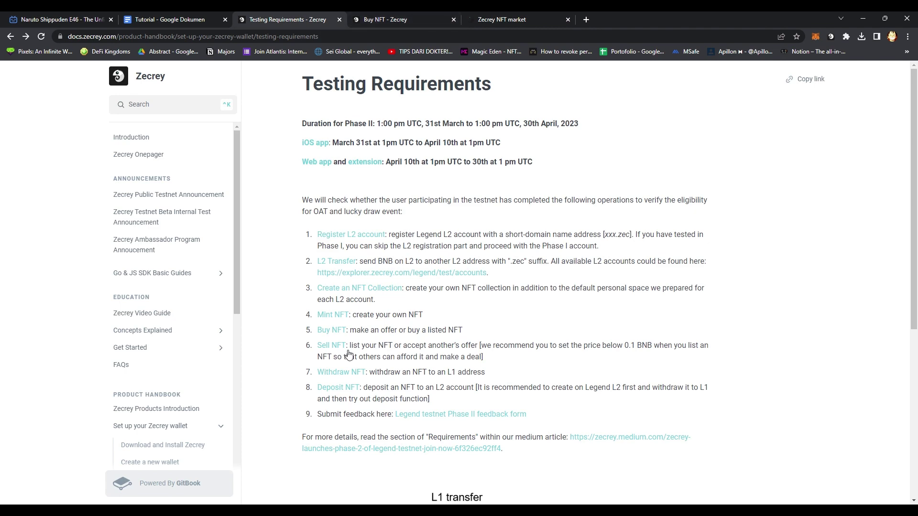
middle_click(331, 346)
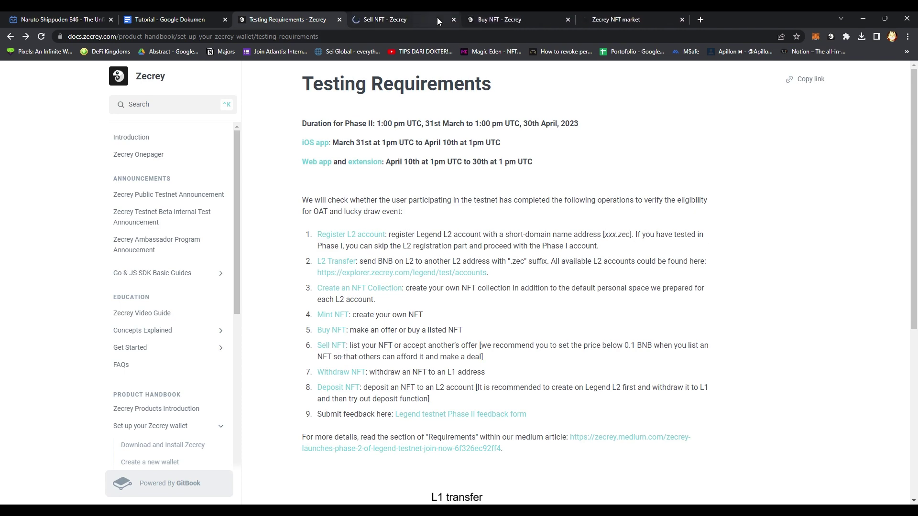
click(524, 19)
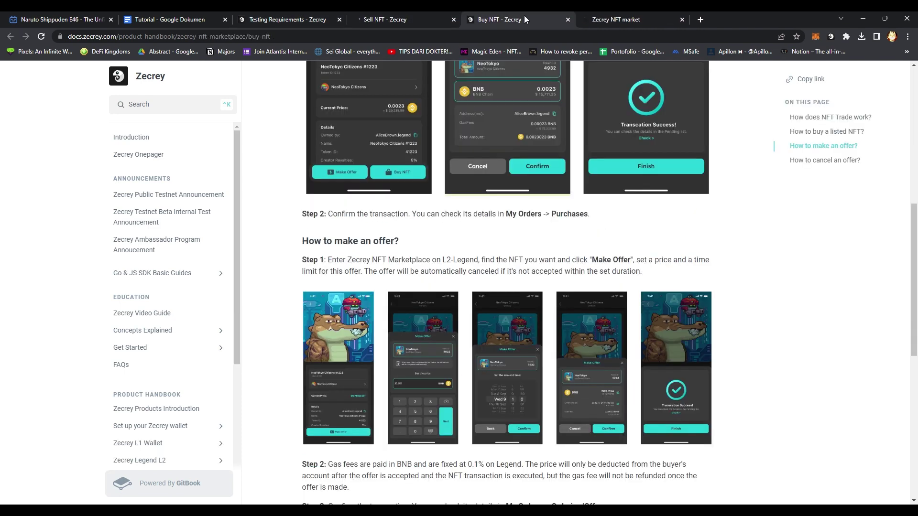
click(567, 20)
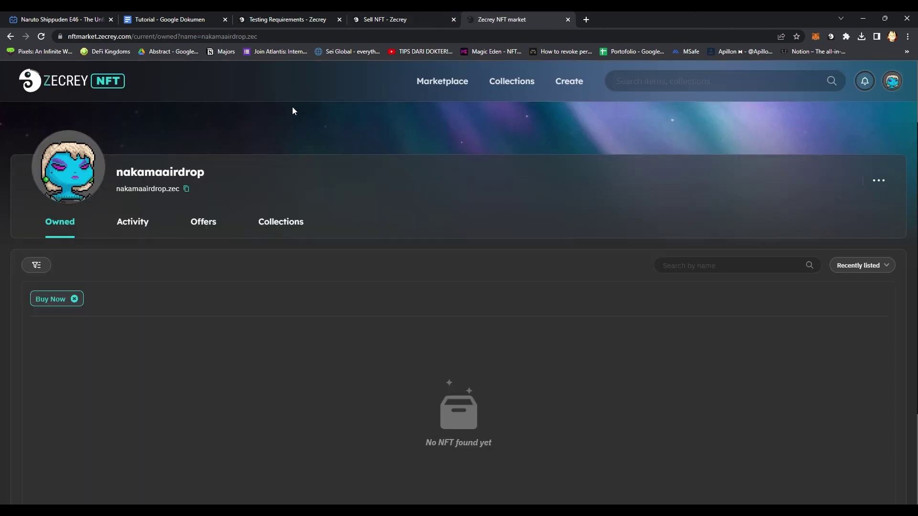
click(423, 84)
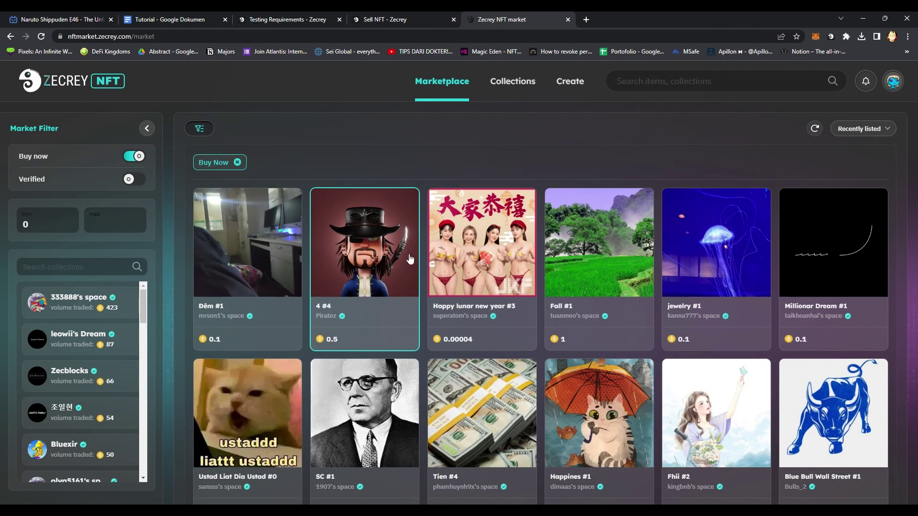
Offer 0.001 BNB on Piratez 4 #4, confirm it under Offer Made, then return home.
click(366, 286)
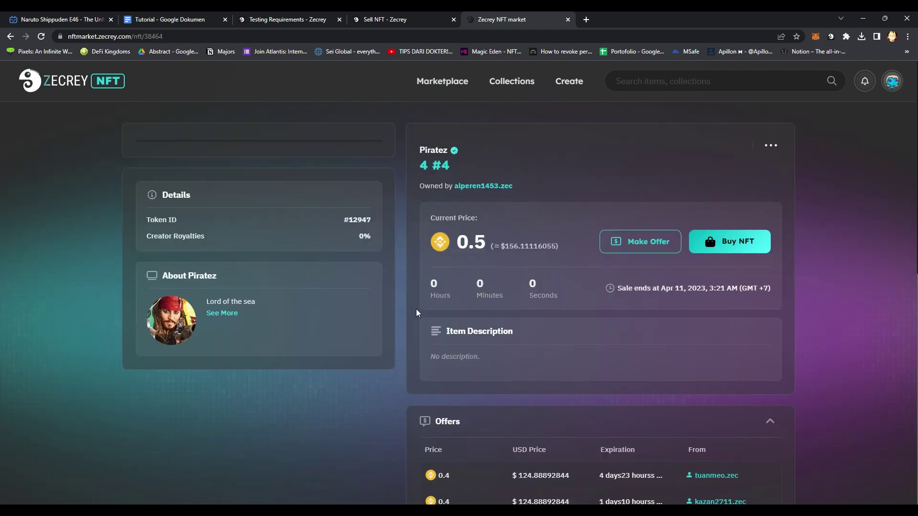
click(621, 243)
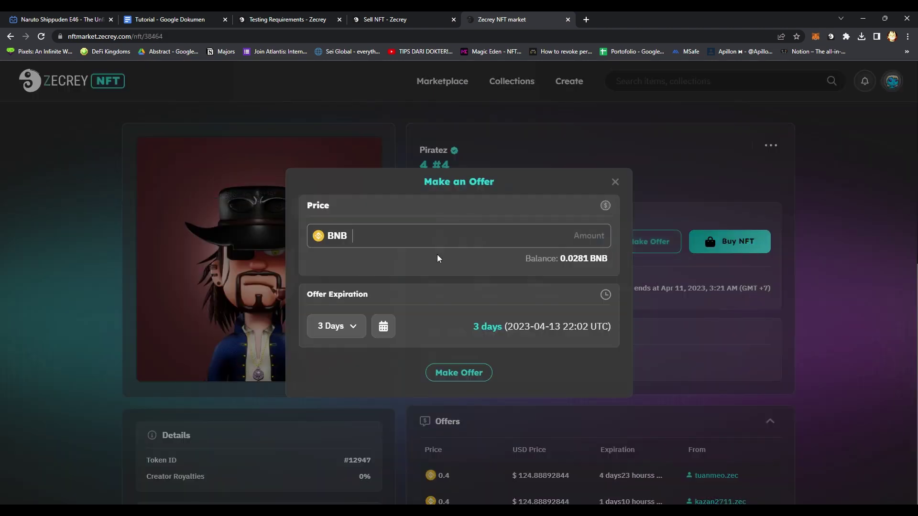
click(440, 239)
text(0.001)
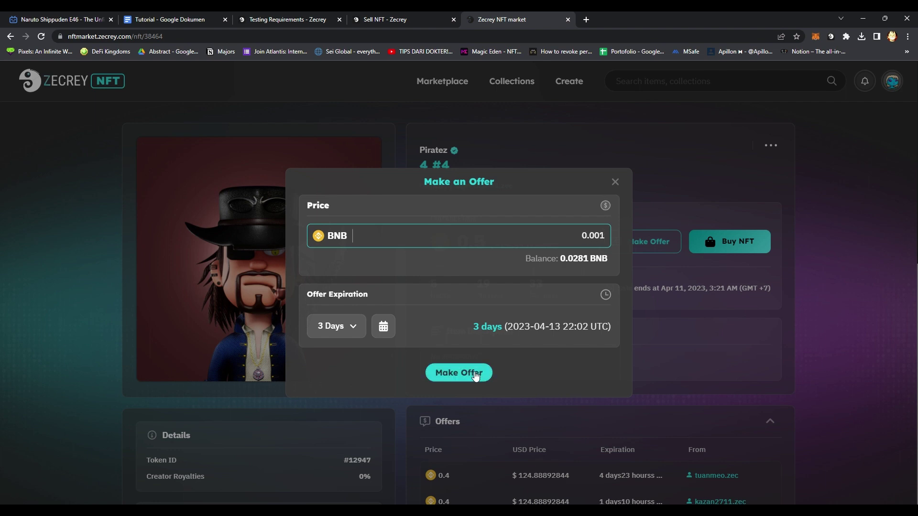
click(459, 372)
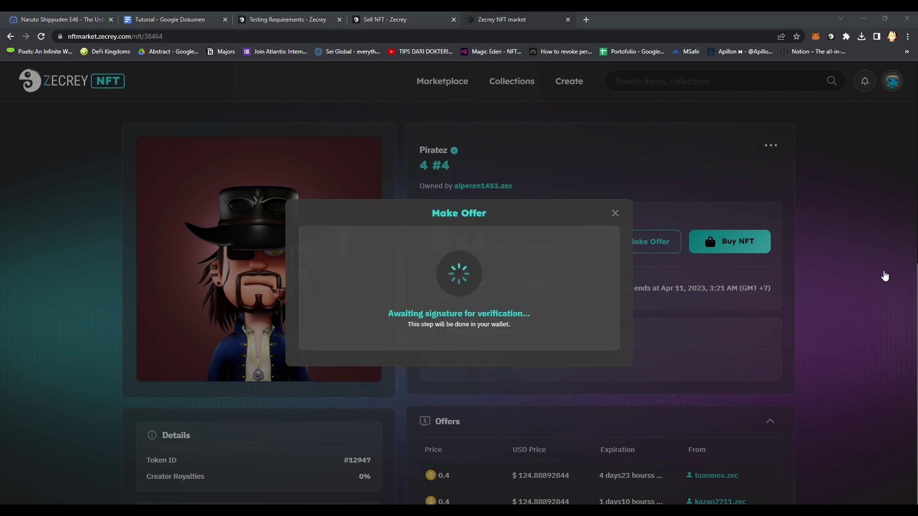
click(454, 365)
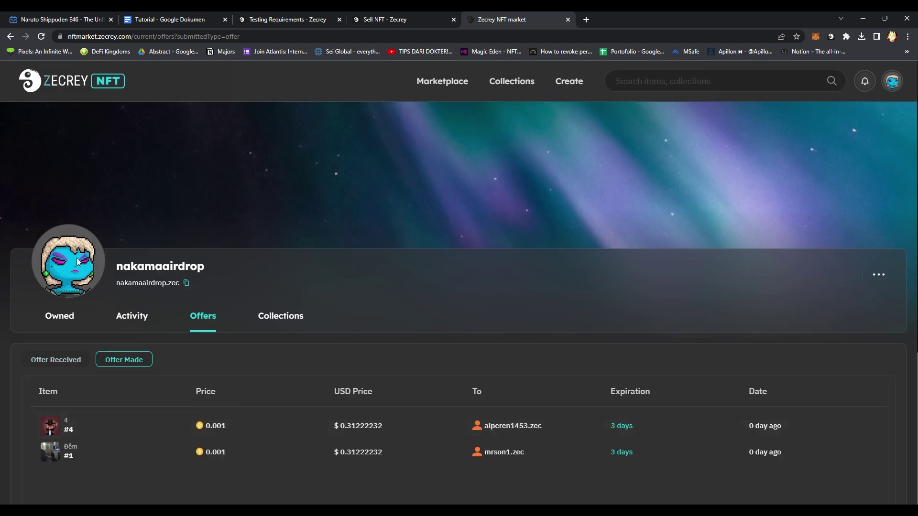
click(53, 84)
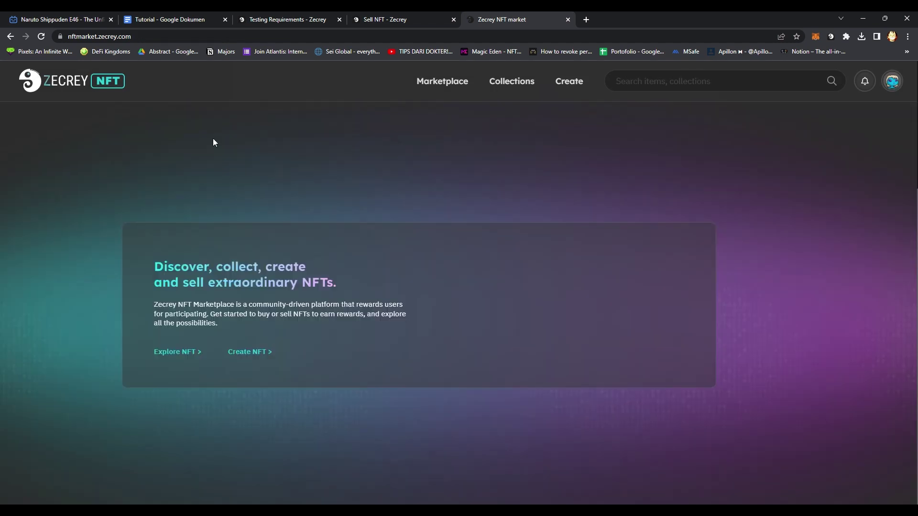
click(379, 18)
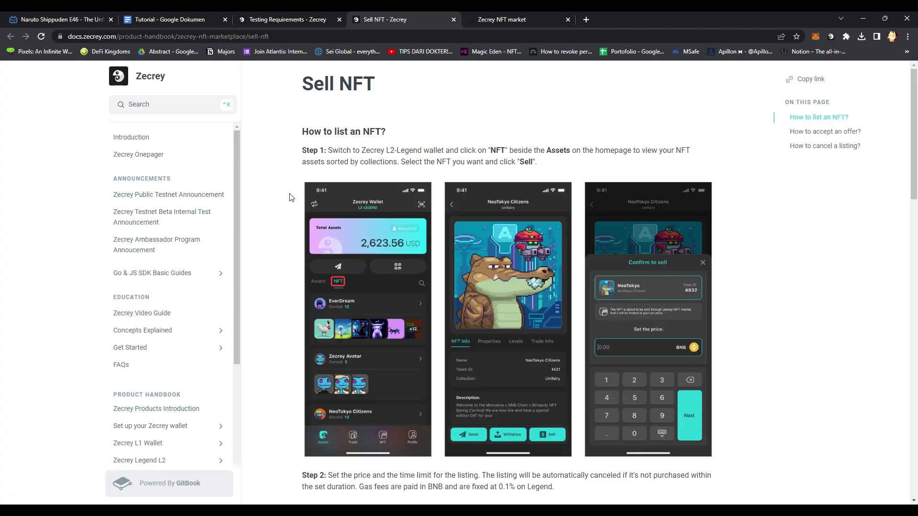
scroll(290, 197, down, 14)
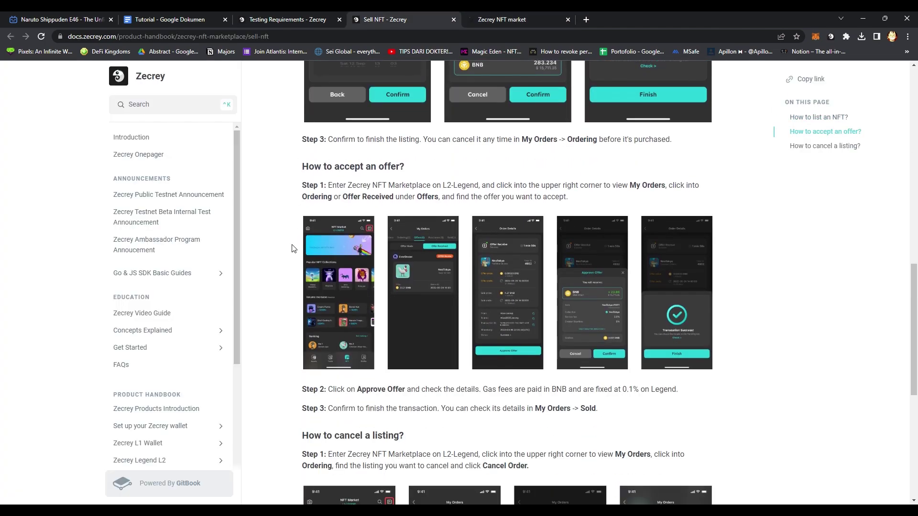
scroll(289, 191, up, 10)
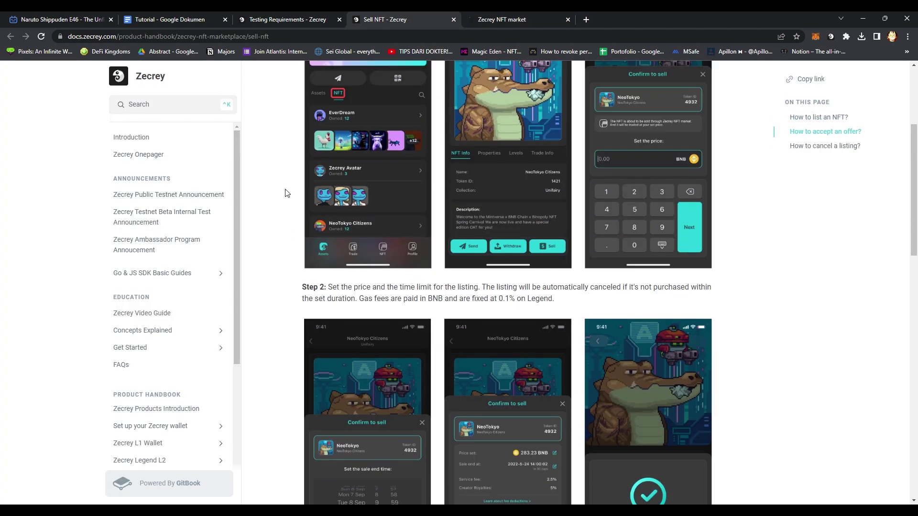
scroll(289, 159, up, 3)
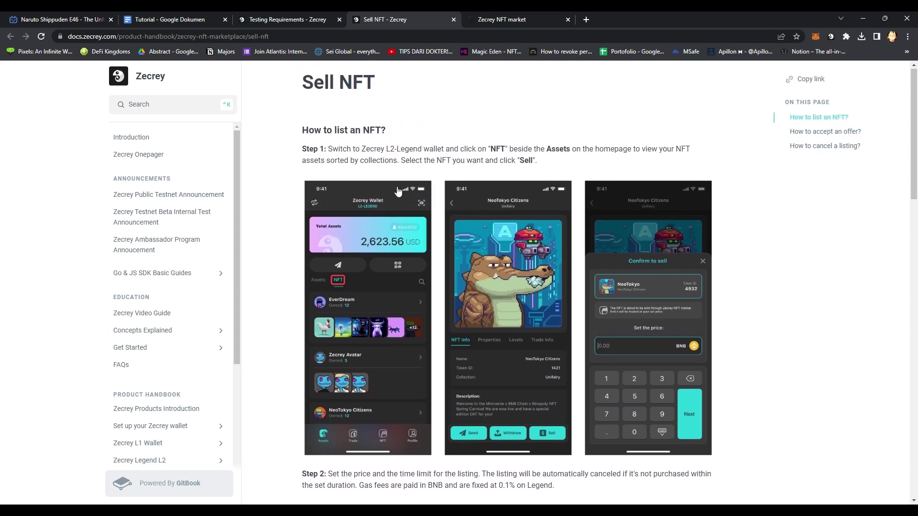
click(483, 22)
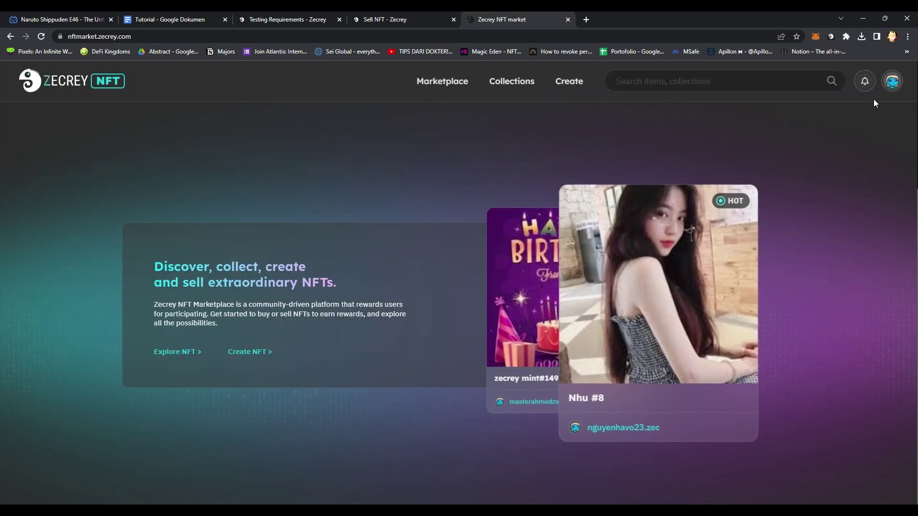
Open Sei Network #0 from the owned NFTs on the profile page.
click(891, 81)
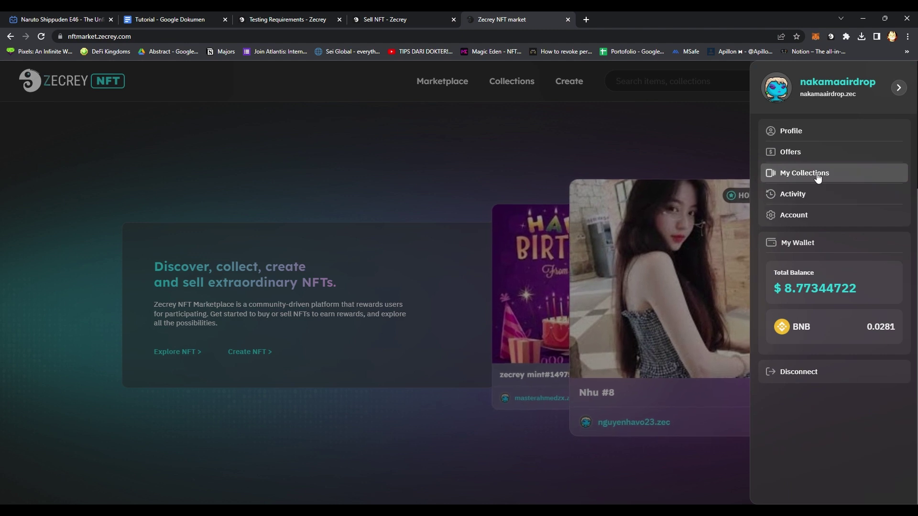
click(807, 143)
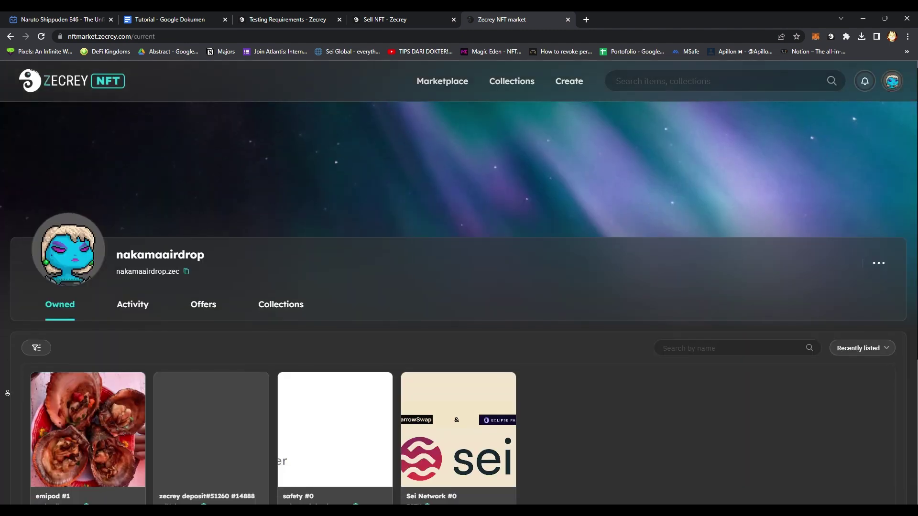
scroll(2, 389, down, 2)
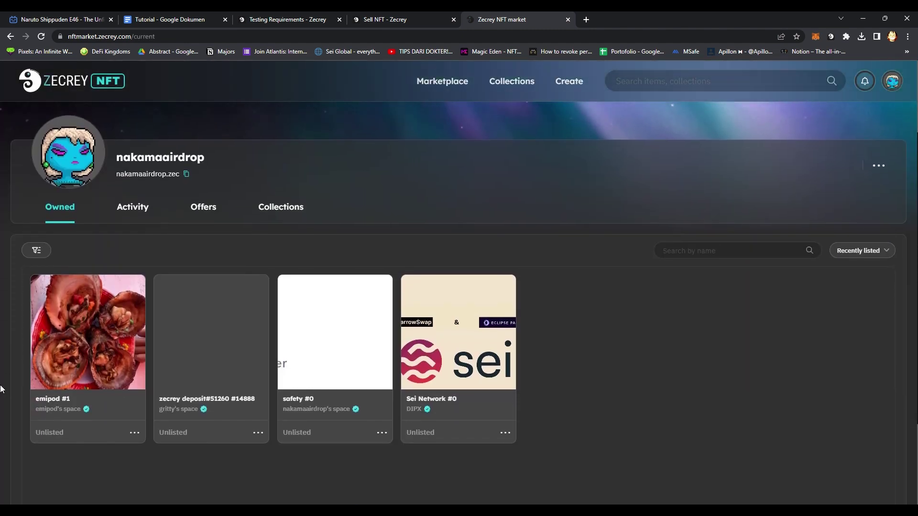
click(454, 325)
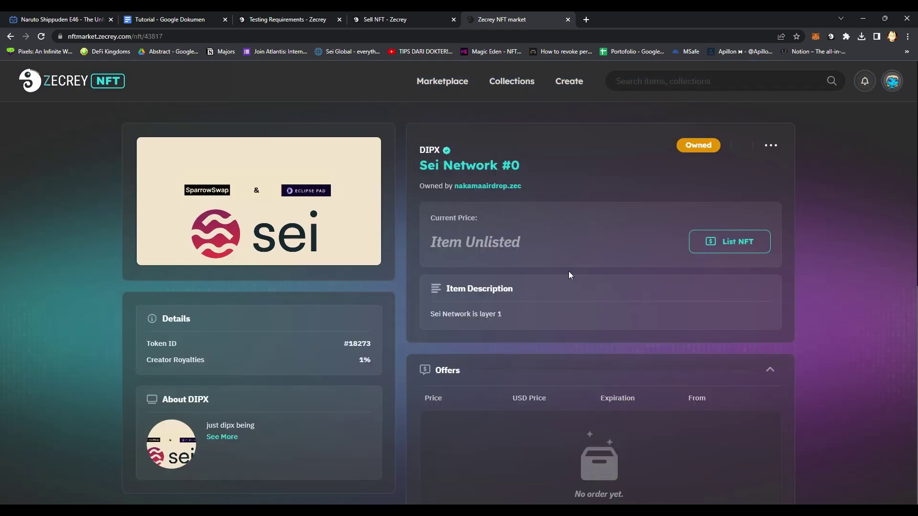
List Sei Network #0 at 0.01 BNB for 6 Months and confirm the listing.
click(736, 248)
click(391, 315)
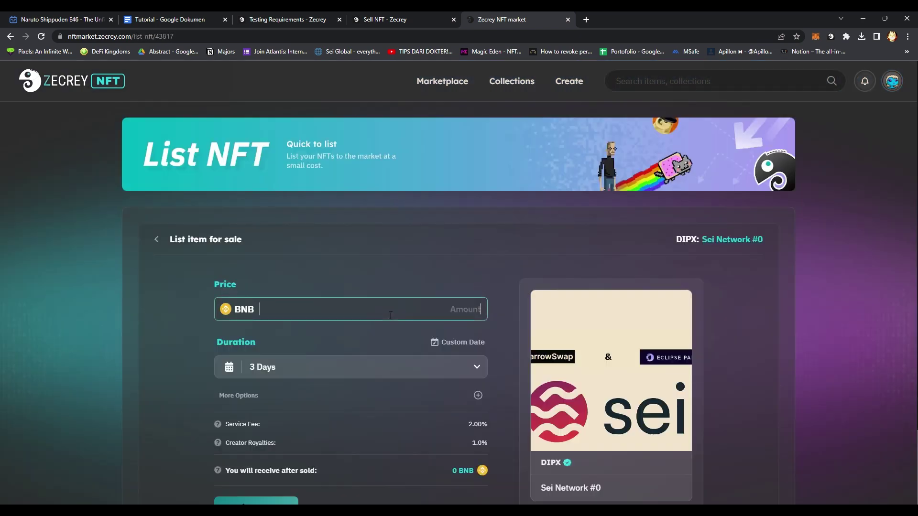
text(0.01)
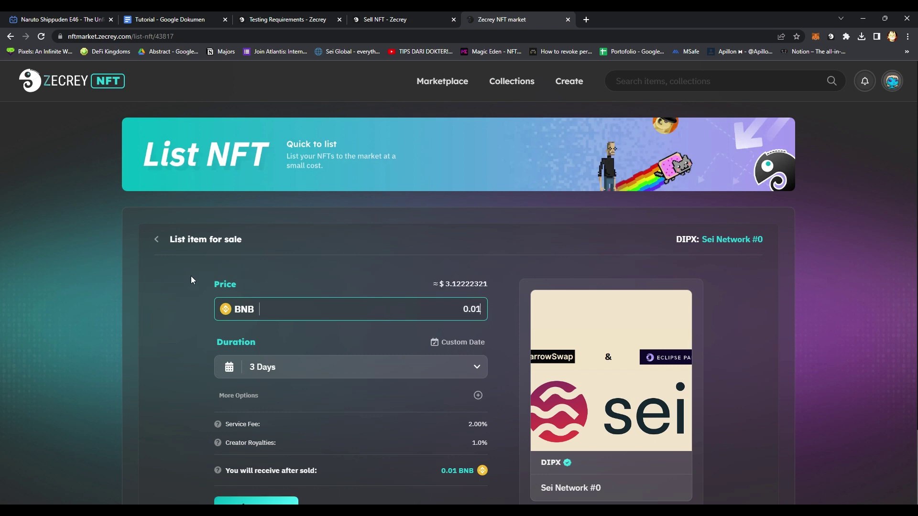
scroll(191, 286, down, 2)
click(299, 280)
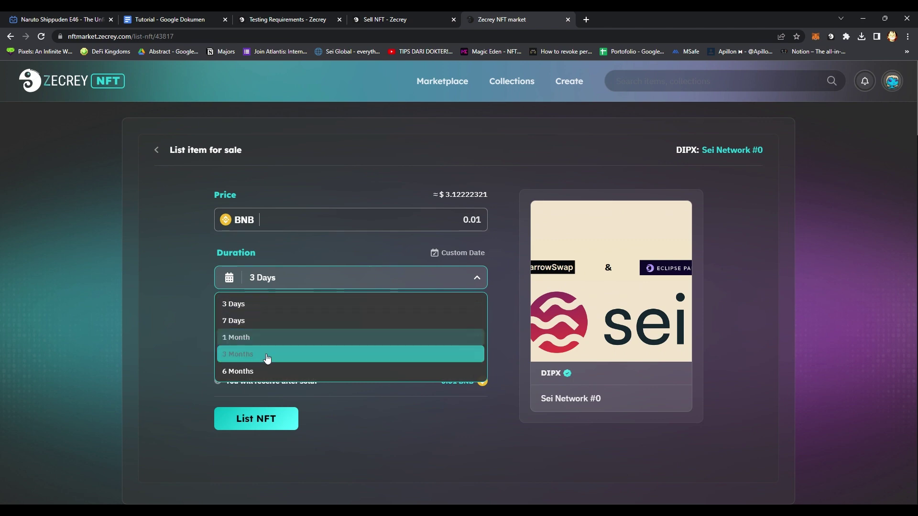
click(234, 372)
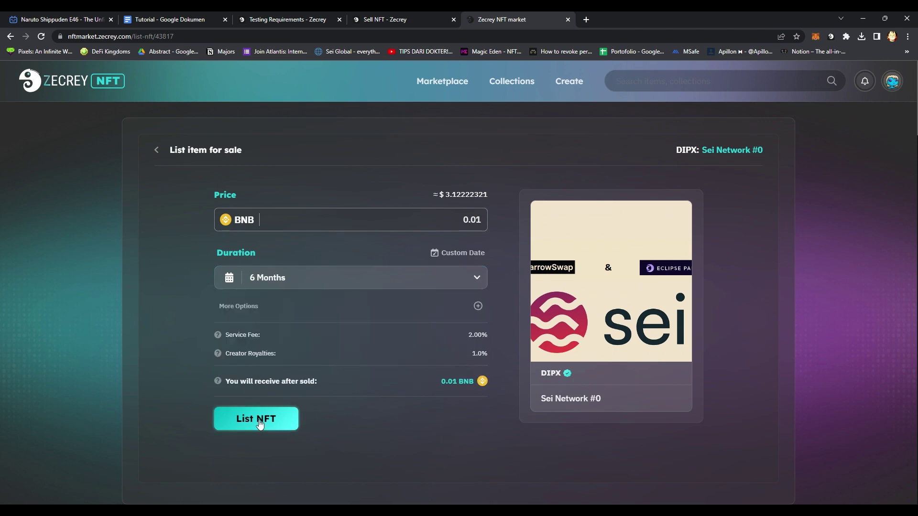
click(256, 421)
click(458, 407)
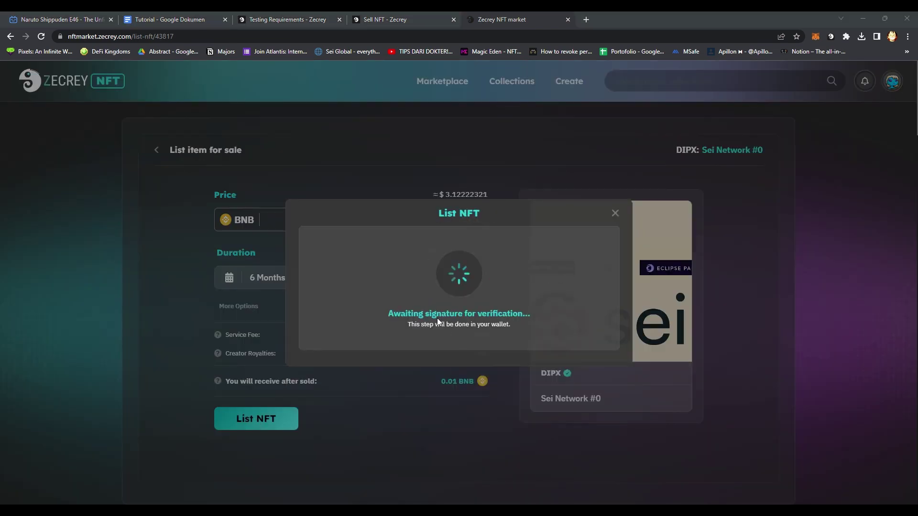